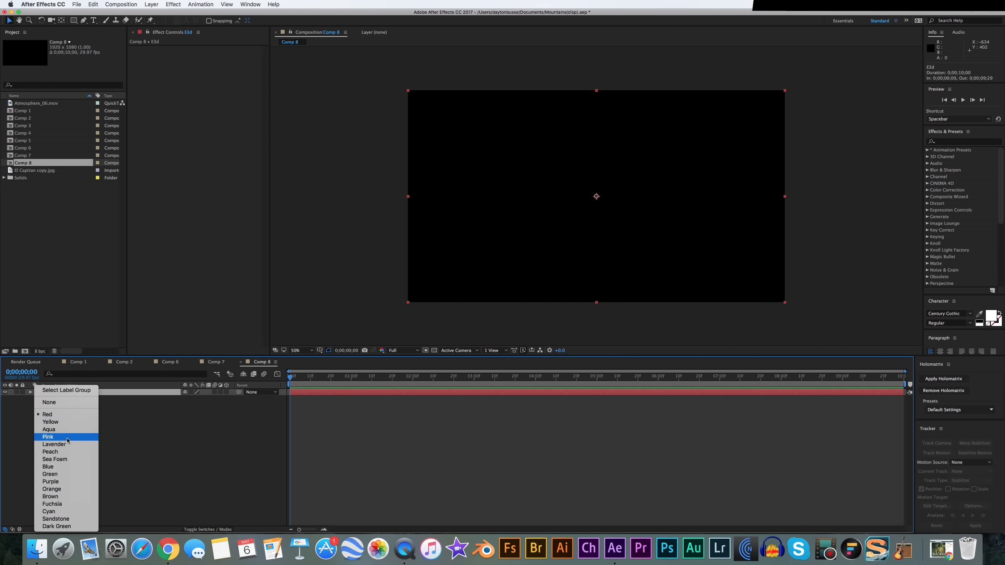
Step: Set the E3d layer's label colour to Green and reselect the layer
click(59, 473)
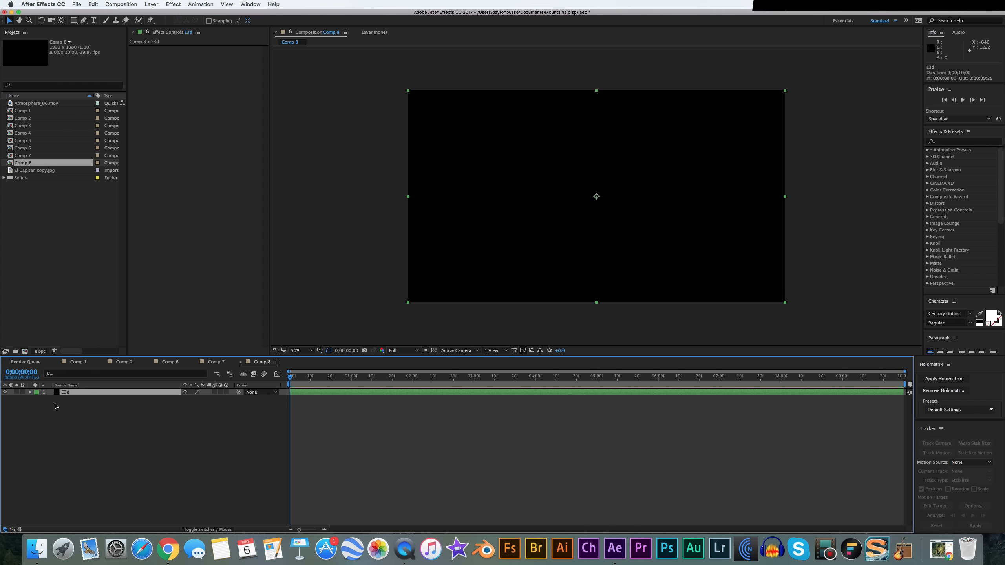
click(67, 410)
click(75, 392)
Step: Apply the Video Copilot Element effect to the E3d layer and open its Scene Setup
click(151, 98)
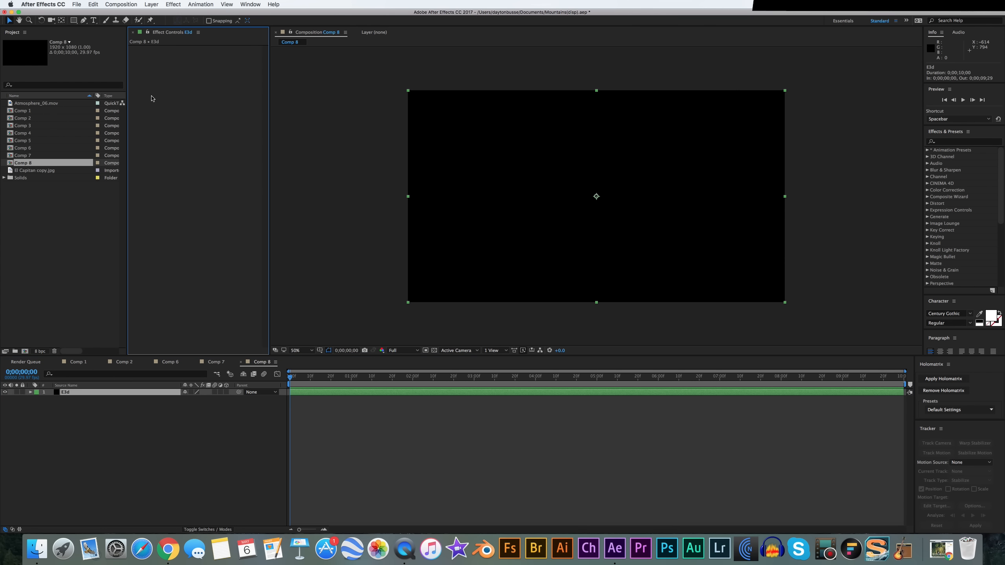
right_click(187, 100)
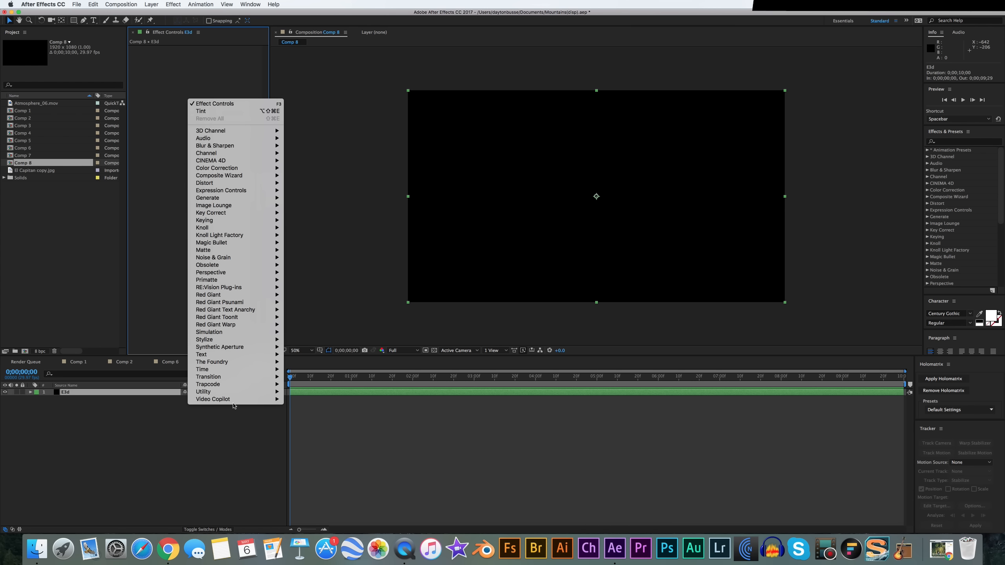
mouse_move(237, 398)
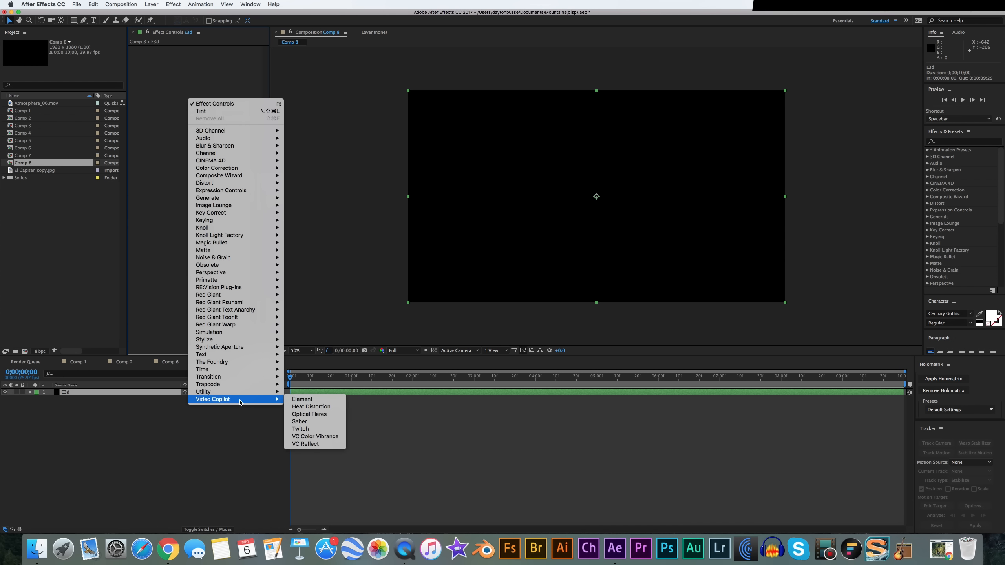
click(308, 401)
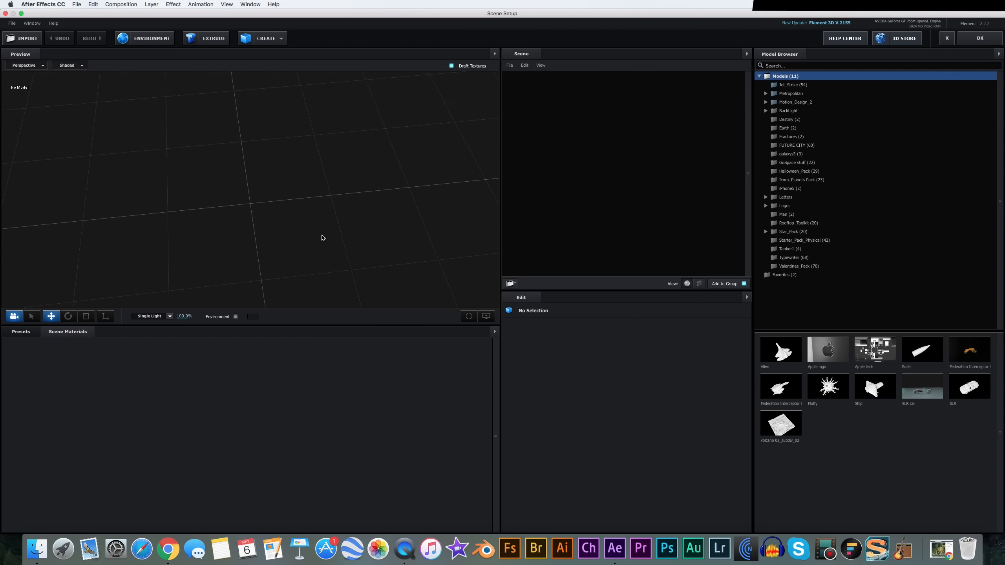
Step: Turn off draft textures and add the volcano 02_subdiv_03 model to the scene with Load Material enabled
drag(294, 217, 343, 217)
mouse_move(444, 182)
mouse_down()
mouse_move(402, 186)
mouse_move(459, 181)
mouse_move(435, 178)
mouse_up()
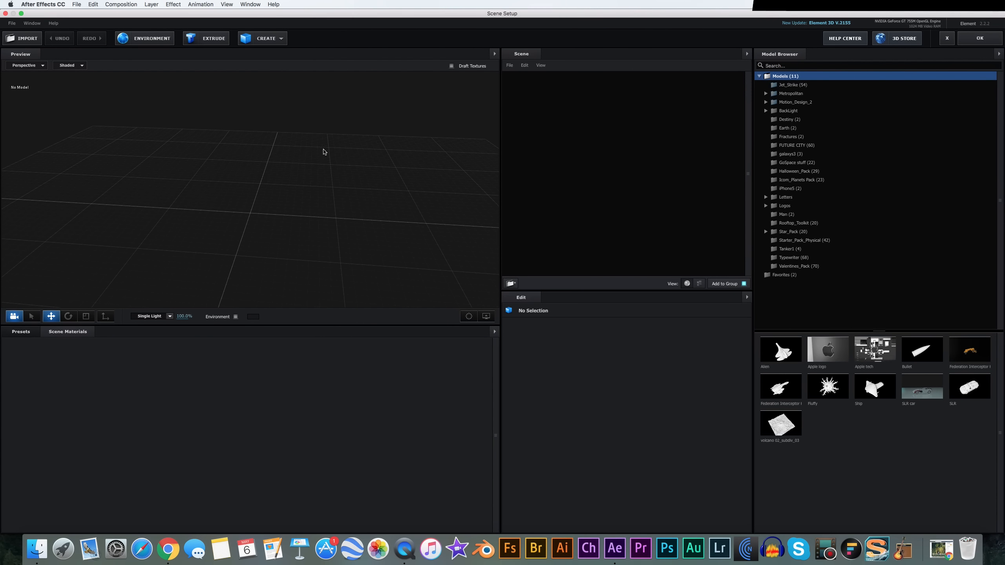
click(804, 96)
click(791, 77)
double_click(792, 431)
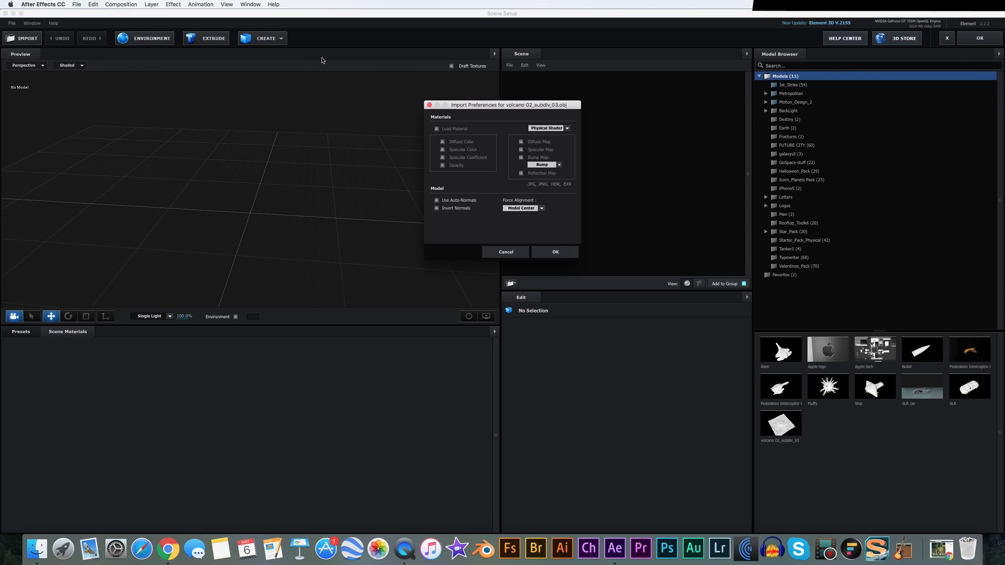
click(436, 129)
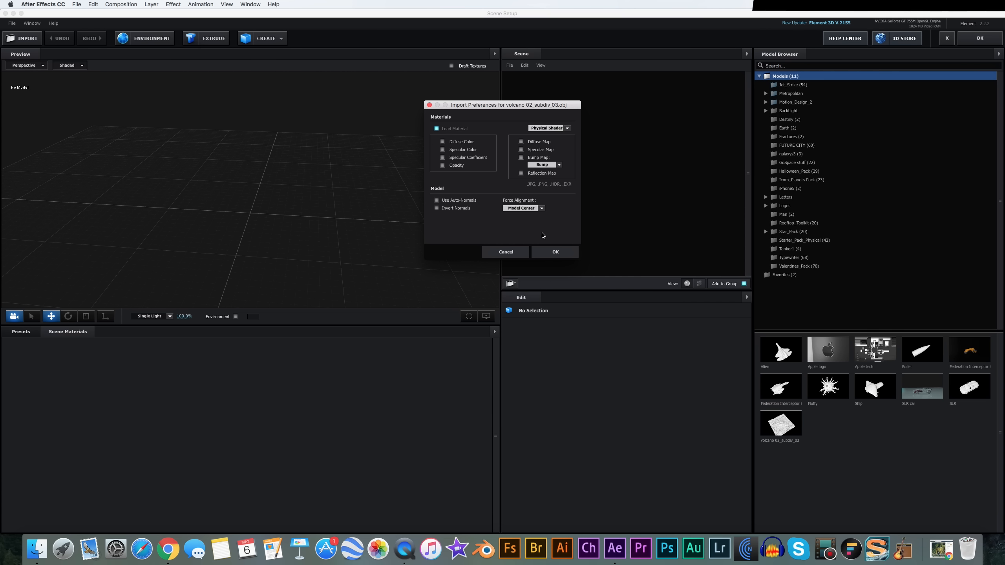
click(555, 251)
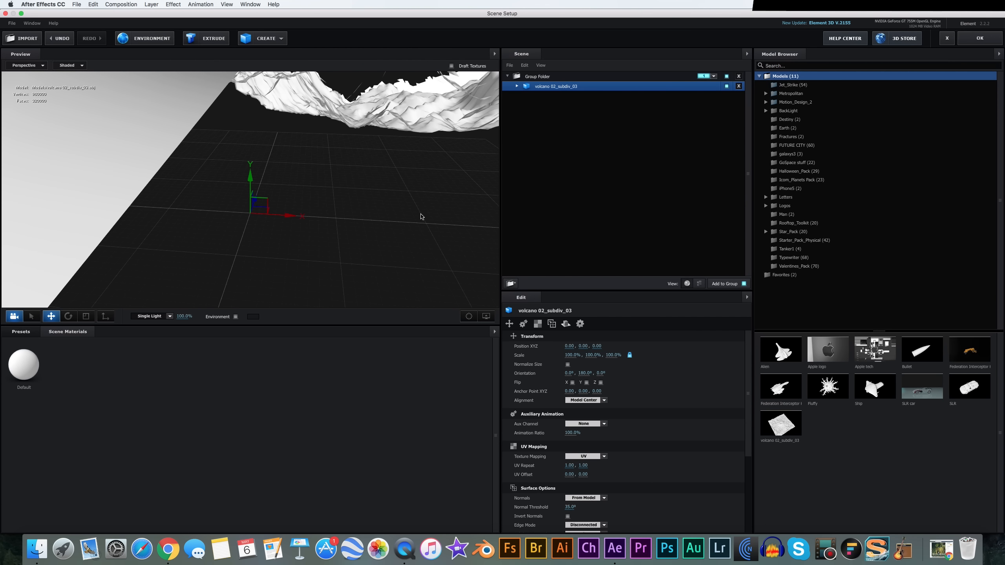
Step: Normalize the volcano model's size and scale it up uniformly to about 327%
scroll(422, 217, down, 5)
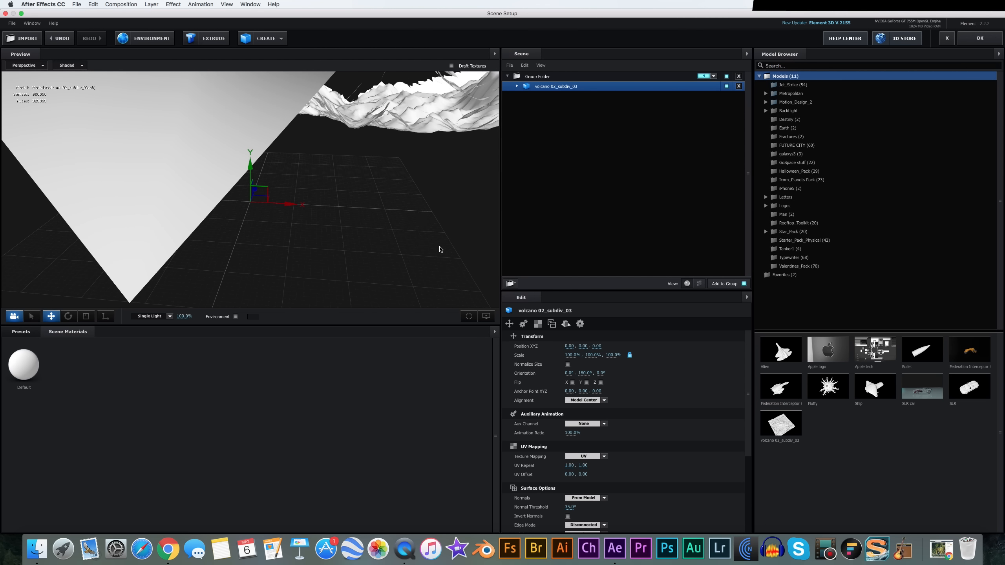
drag(441, 249, 420, 246)
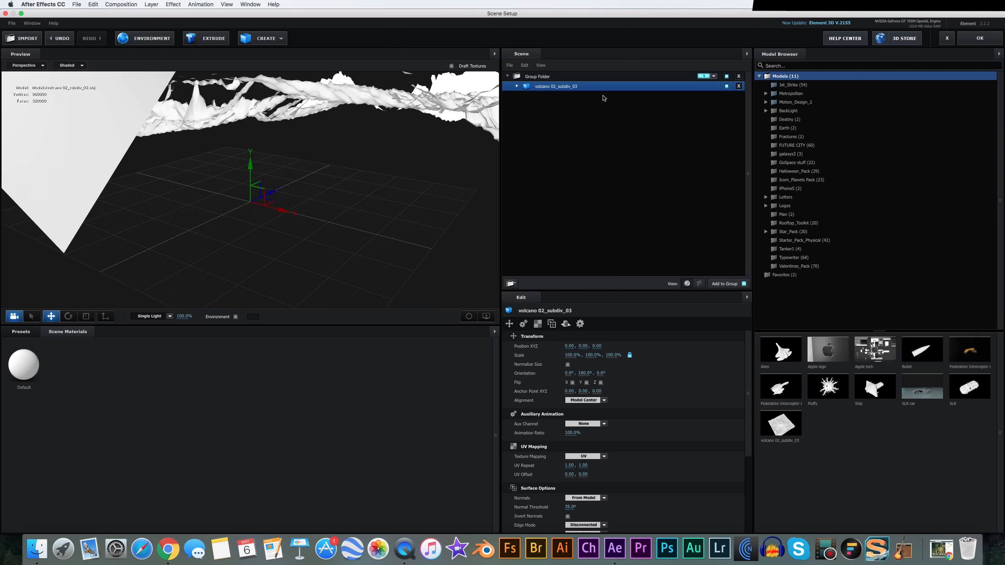
click(567, 364)
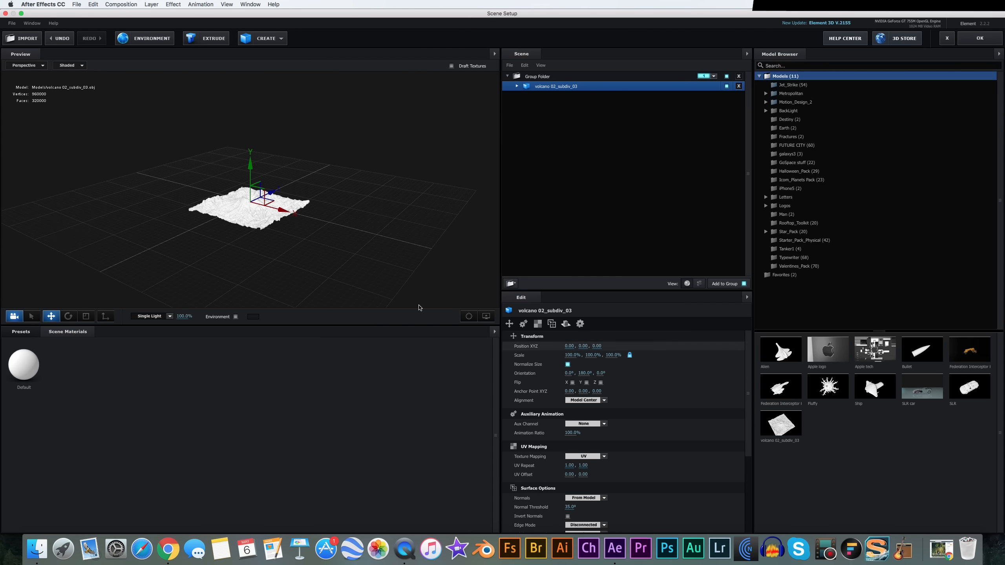
mouse_move(373, 275)
mouse_down()
mouse_move(395, 285)
mouse_move(406, 272)
mouse_move(412, 283)
mouse_move(411, 271)
mouse_move(393, 276)
mouse_up()
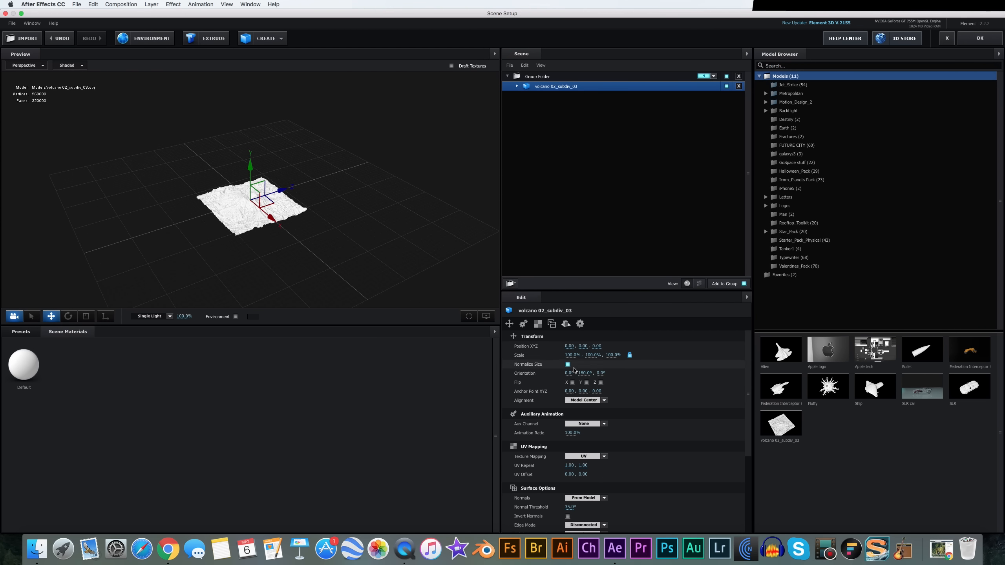
drag(569, 355, 726, 336)
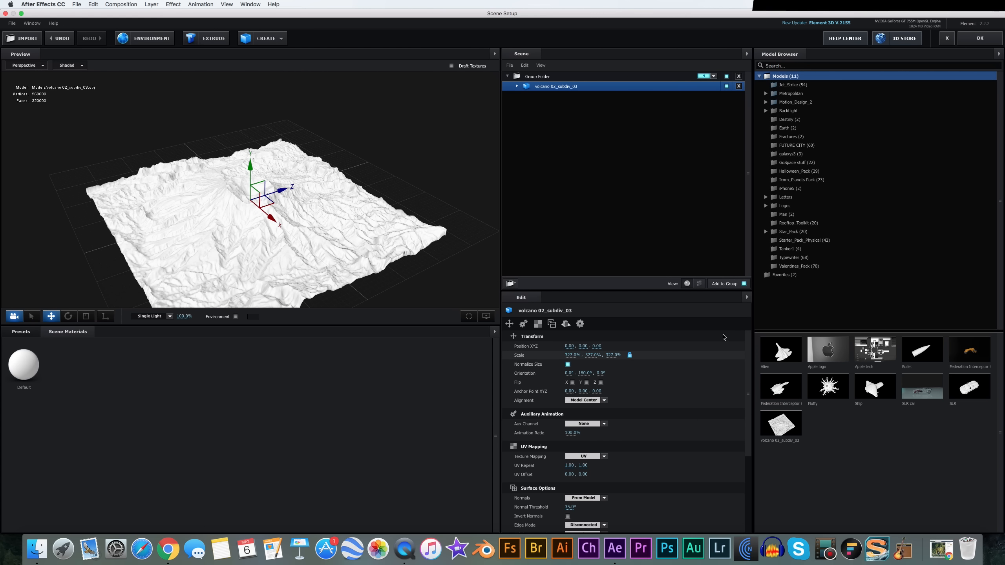
drag(382, 276, 404, 263)
drag(572, 355, 585, 355)
Step: Enable Optimize Mesh in the volcano model's surface options
click(579, 324)
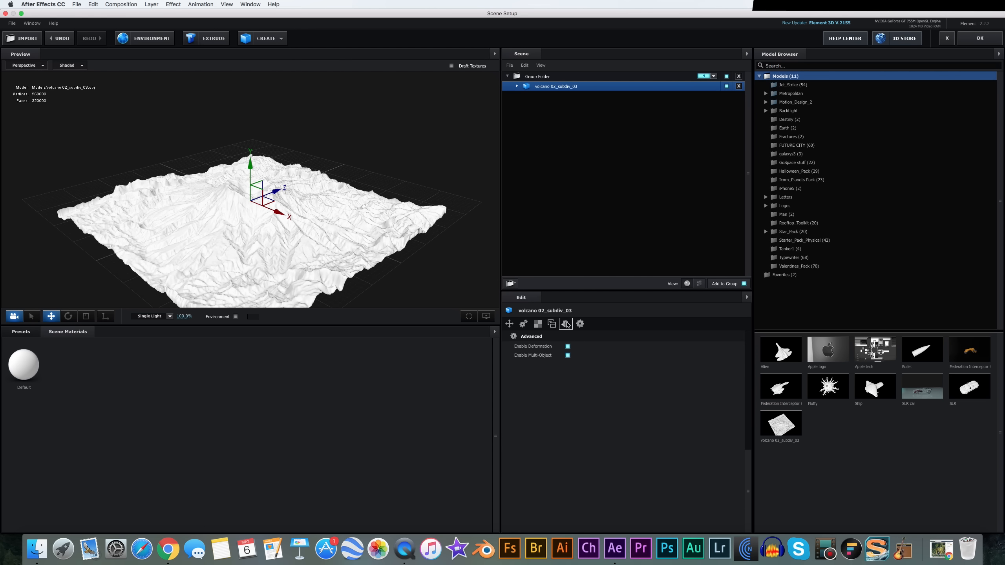
click(564, 324)
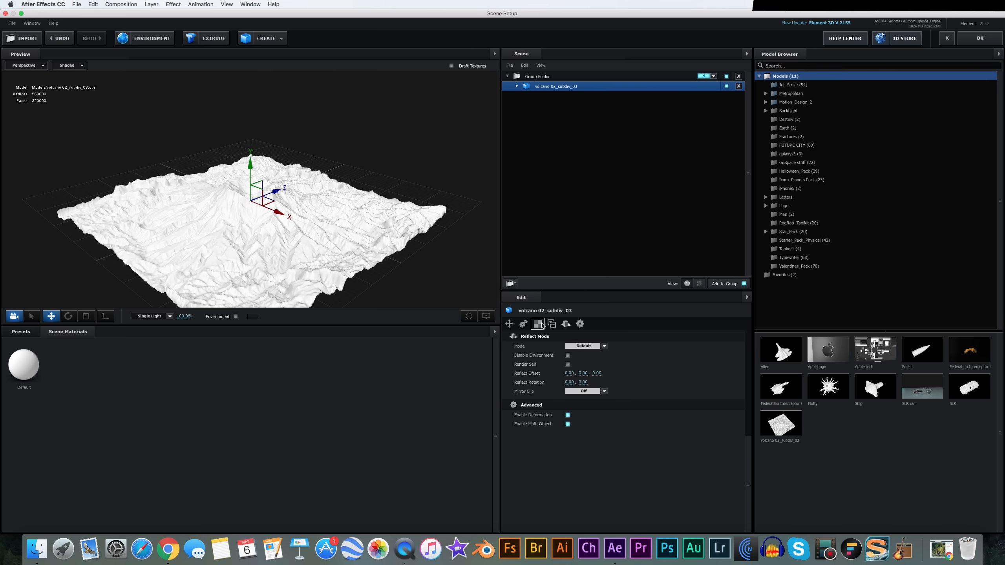
click(551, 324)
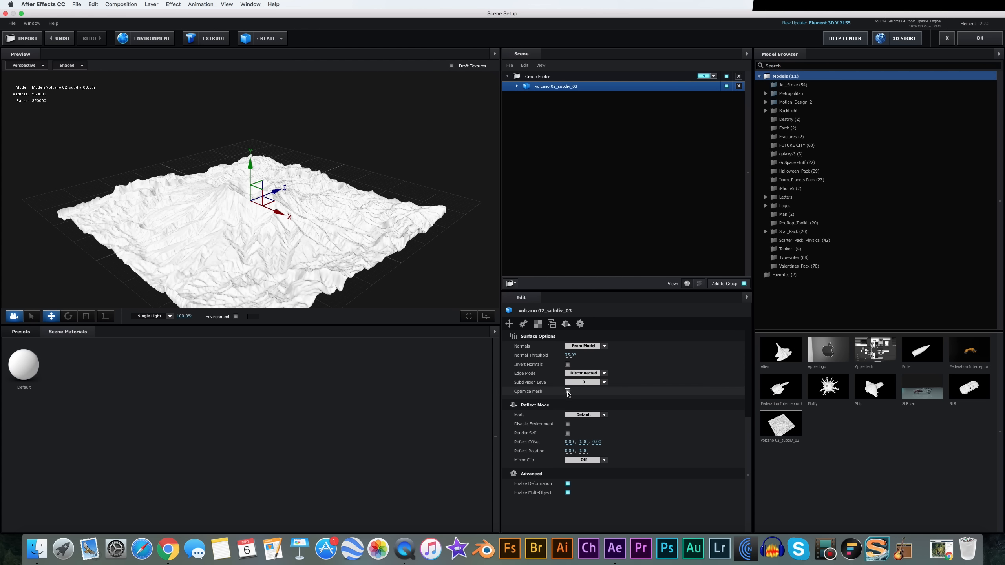
drag(388, 247, 476, 249)
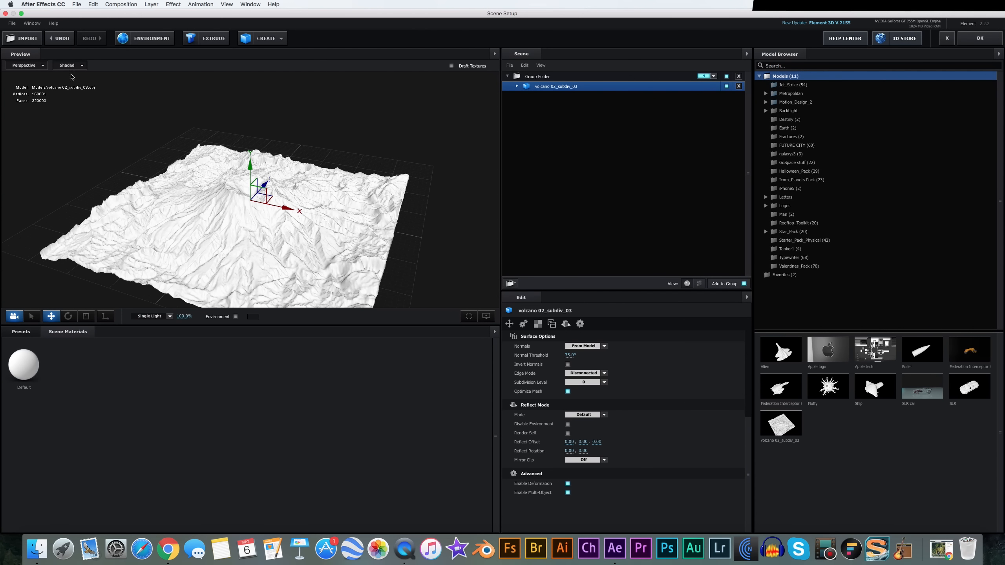
mouse_move(366, 243)
mouse_down()
mouse_move(368, 206)
mouse_move(369, 240)
mouse_up()
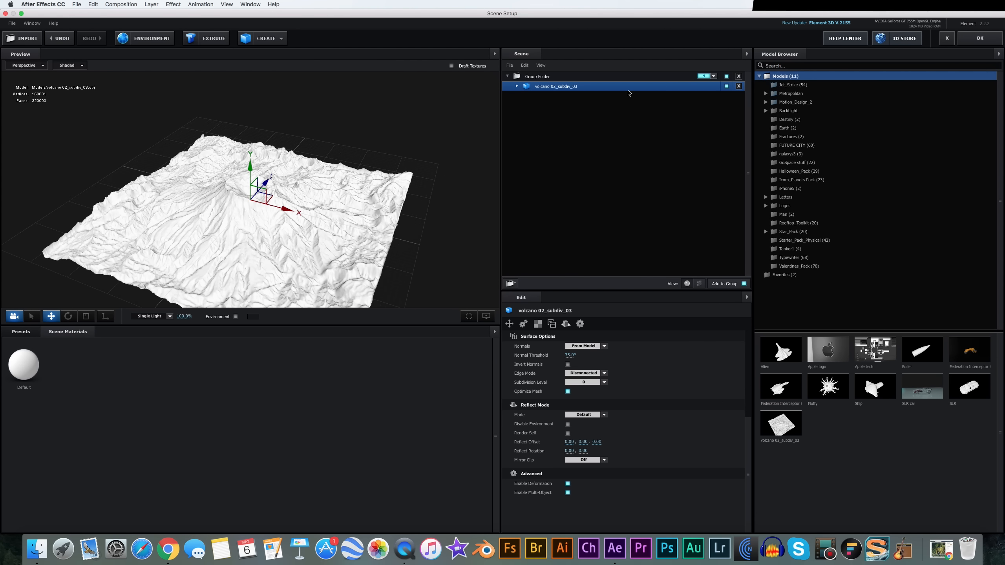
Step: Open the Diffuse texture channel of the volcano model's Default material
click(517, 86)
drag(362, 180, 416, 244)
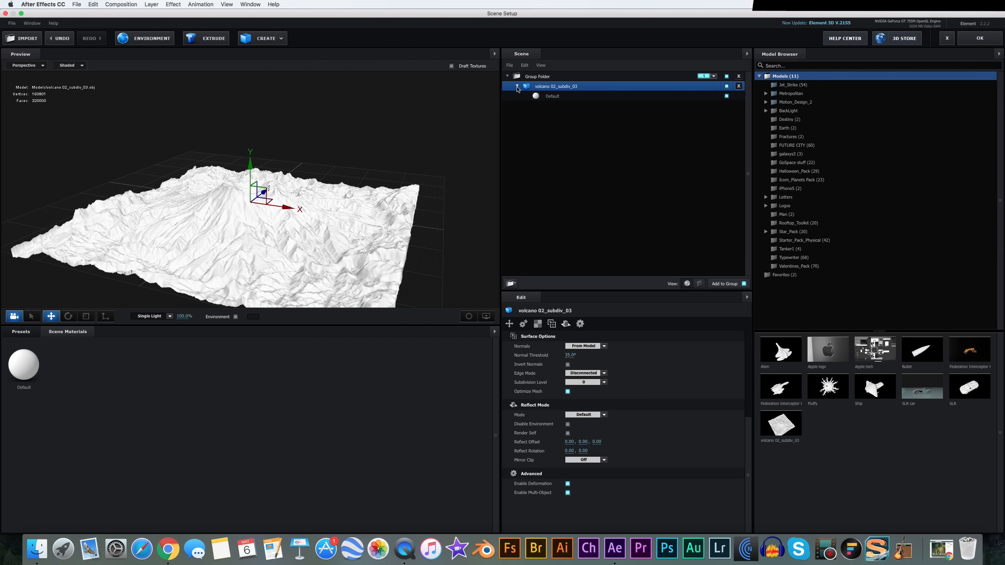
click(545, 93)
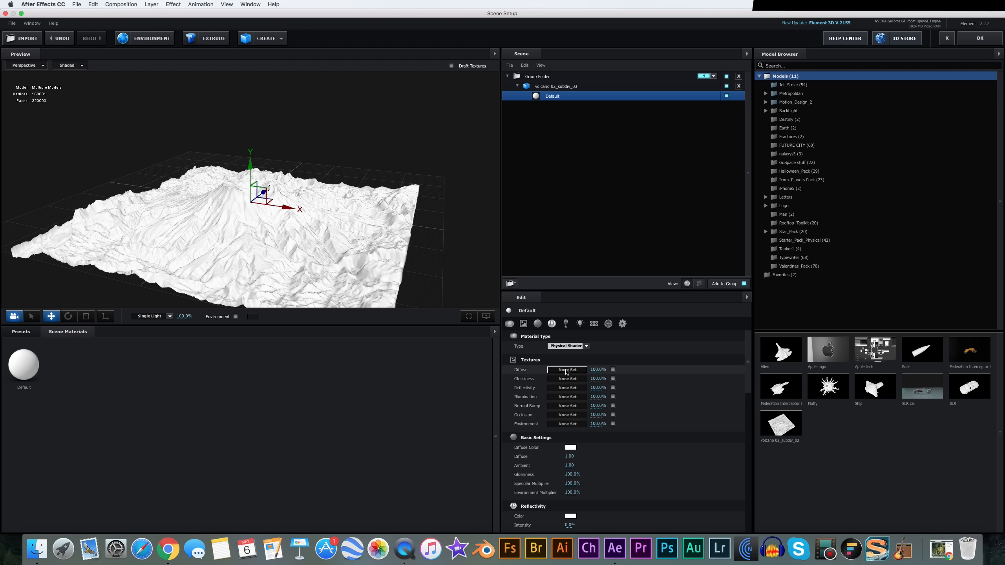
click(566, 370)
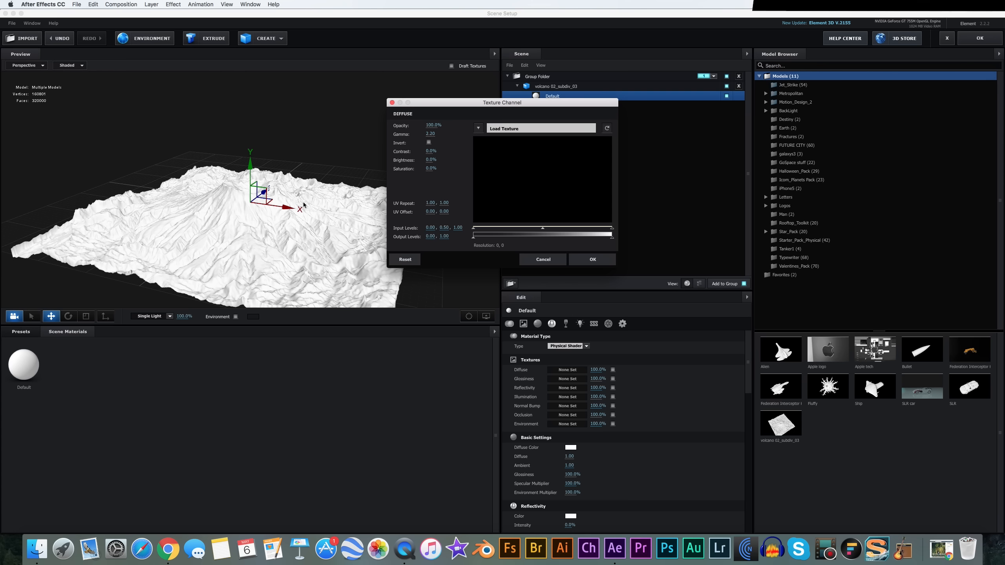
Step: Load volcano 02 diff.jpg from the Models folder as the diffuse texture, accepting the texture downscaling
click(503, 133)
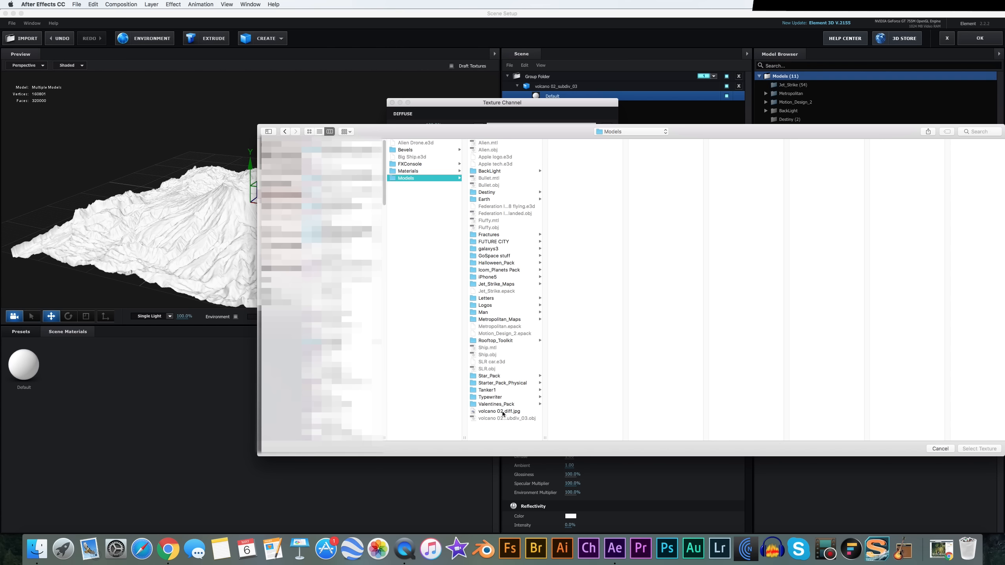
click(503, 411)
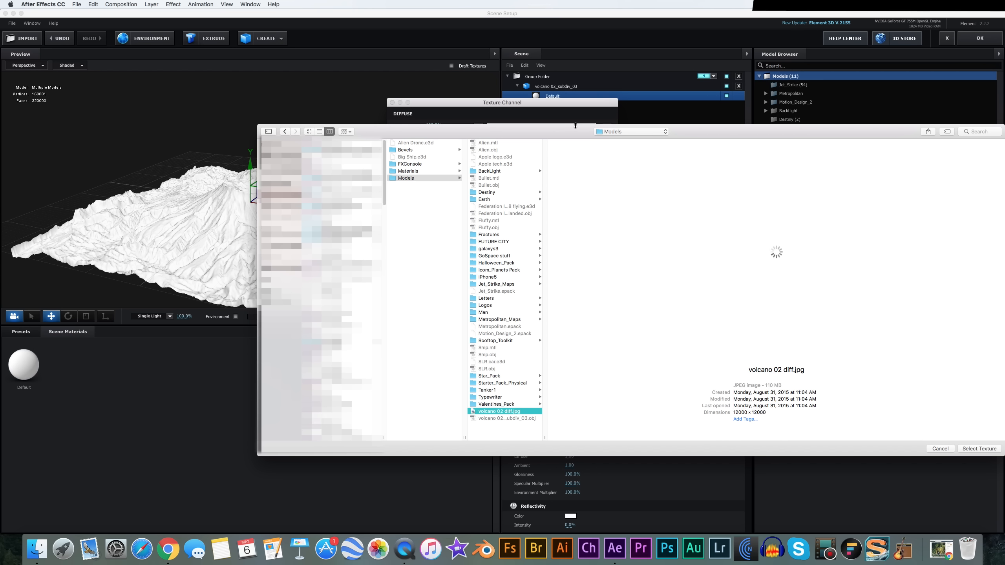
drag(574, 126, 451, 127)
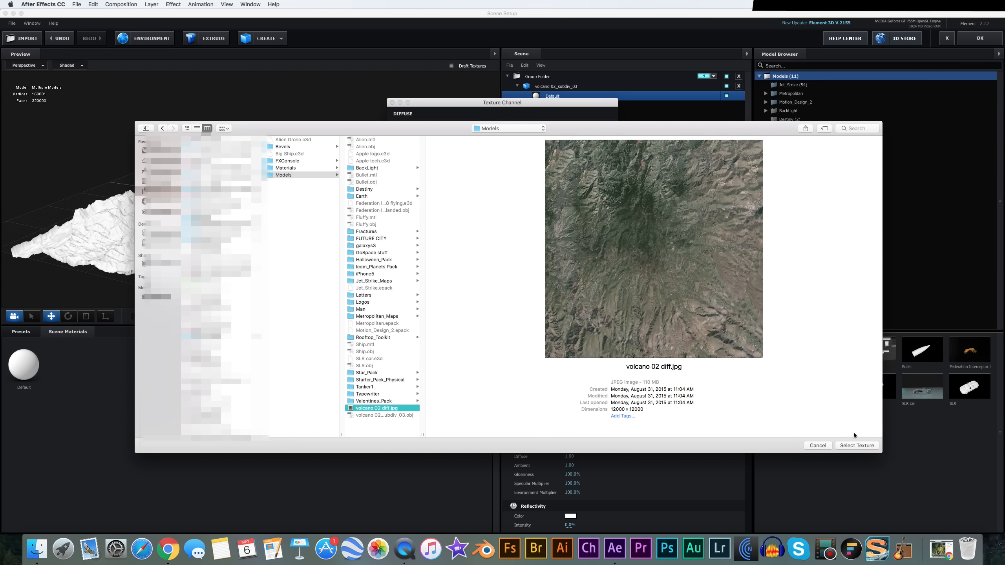
click(855, 445)
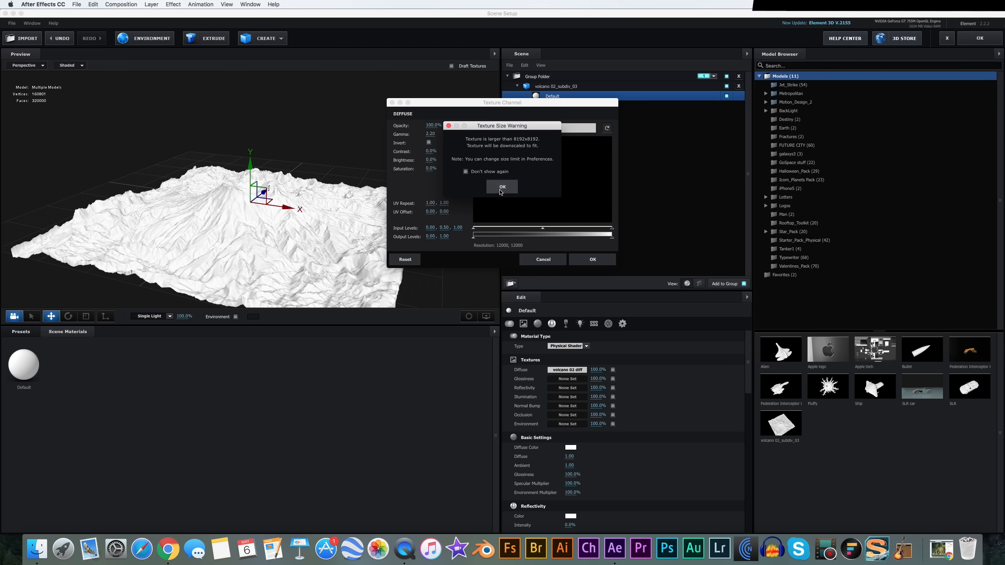
drag(483, 129, 491, 147)
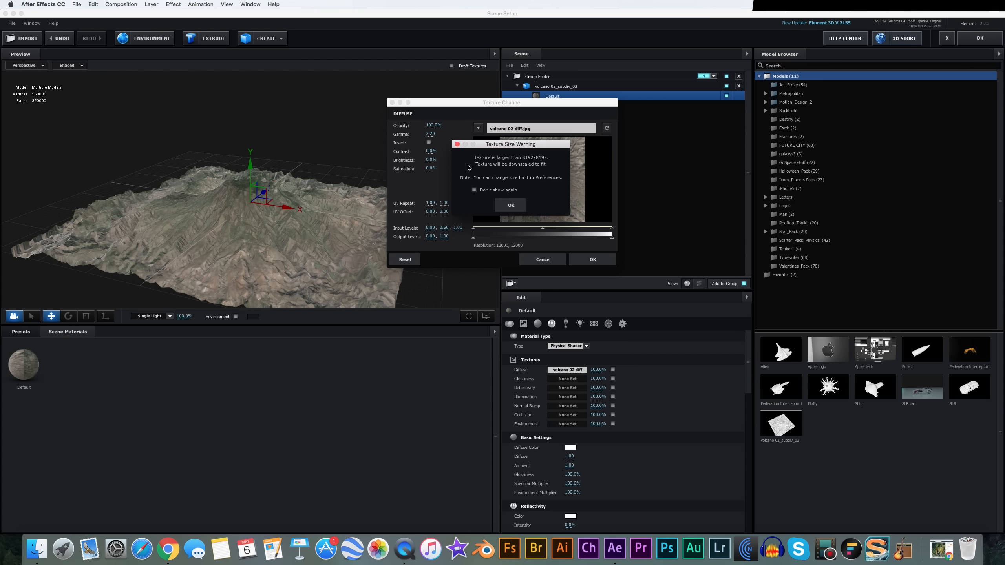
drag(461, 144, 443, 147)
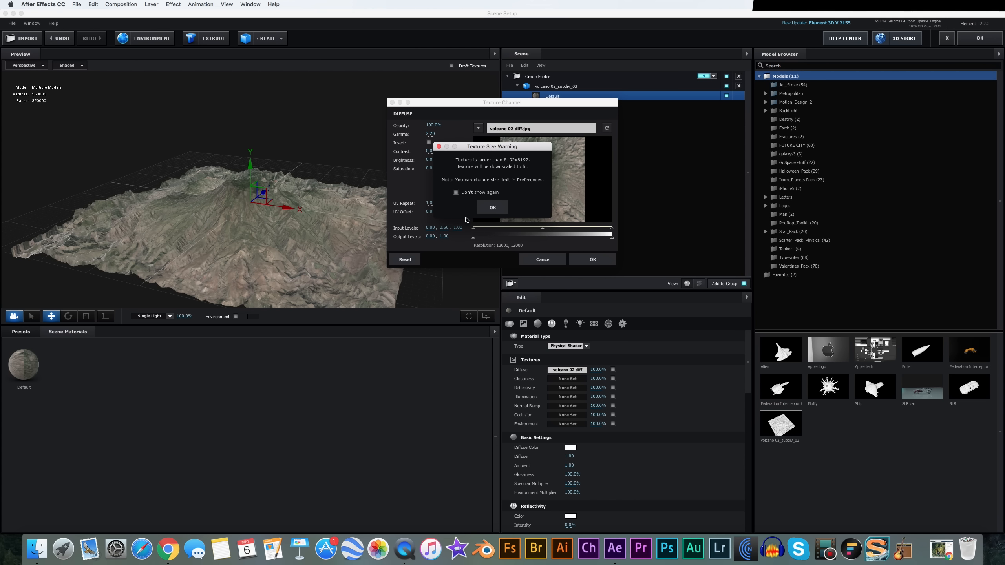
click(492, 209)
drag(500, 107, 433, 121)
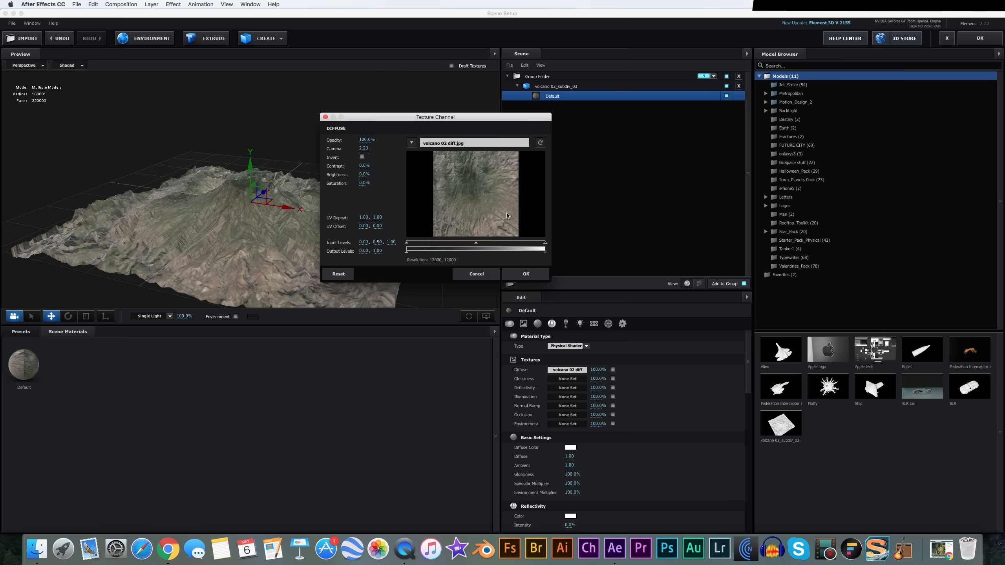
click(520, 274)
Step: Inspect the textured volcano from several angles and distances, temporarily showing the environment behind it
drag(446, 272, 390, 247)
scroll(408, 282, up, 5)
scroll(316, 271, down, 5)
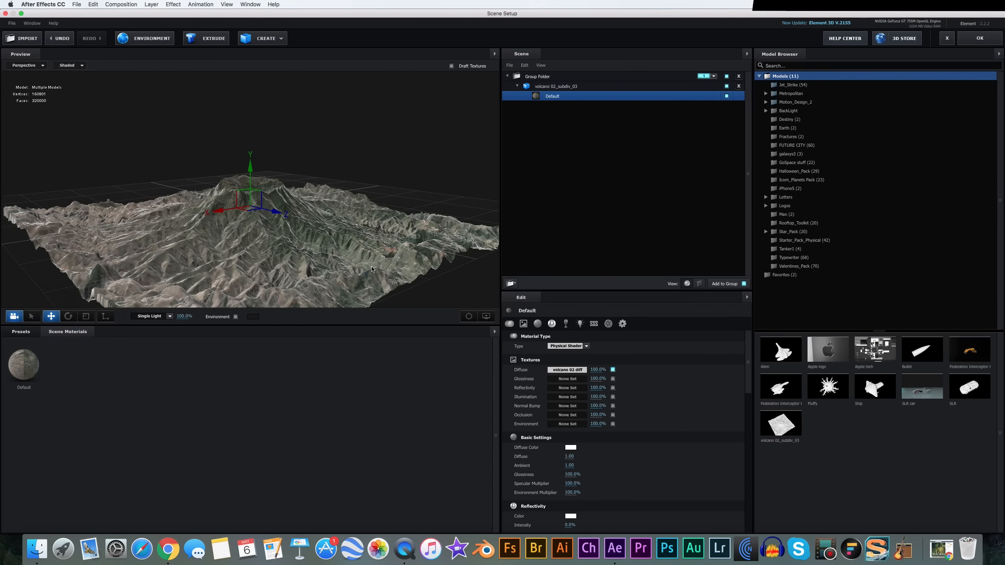
drag(315, 271, 440, 281)
scroll(439, 284, up, 5)
scroll(464, 266, down, 5)
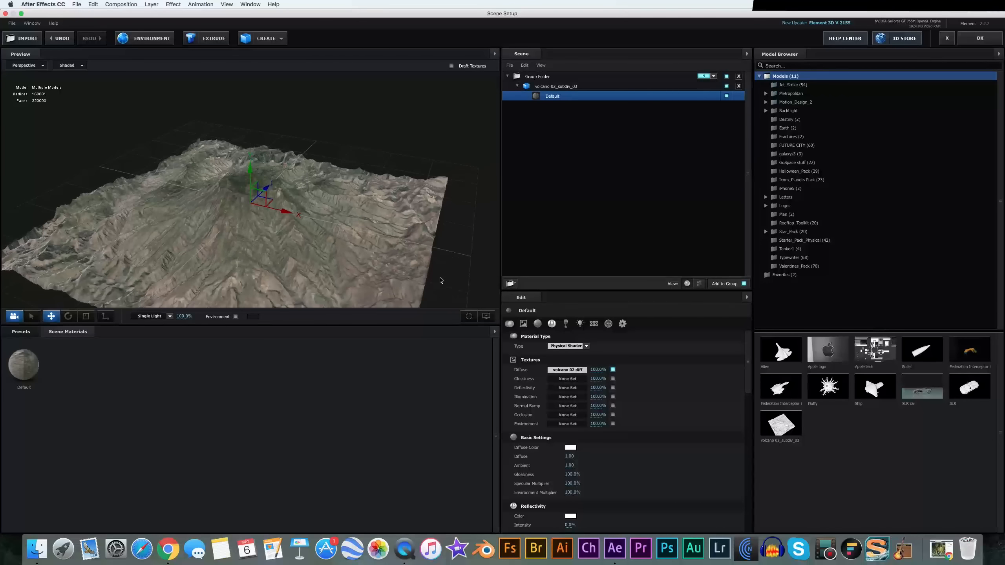
click(236, 316)
drag(133, 252, 306, 227)
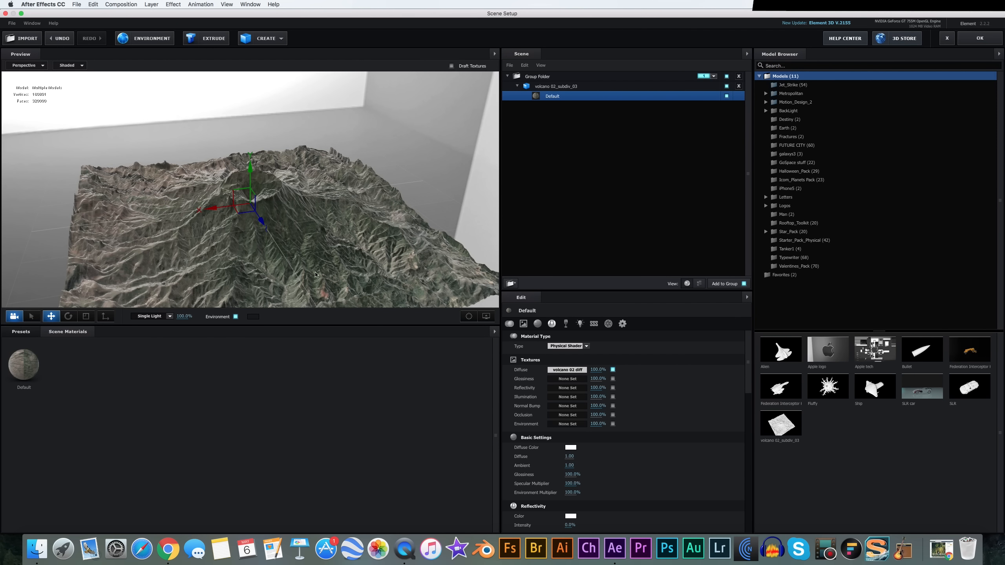
mouse_move(315, 274)
mouse_down()
mouse_move(328, 255)
mouse_move(329, 270)
mouse_up()
click(236, 317)
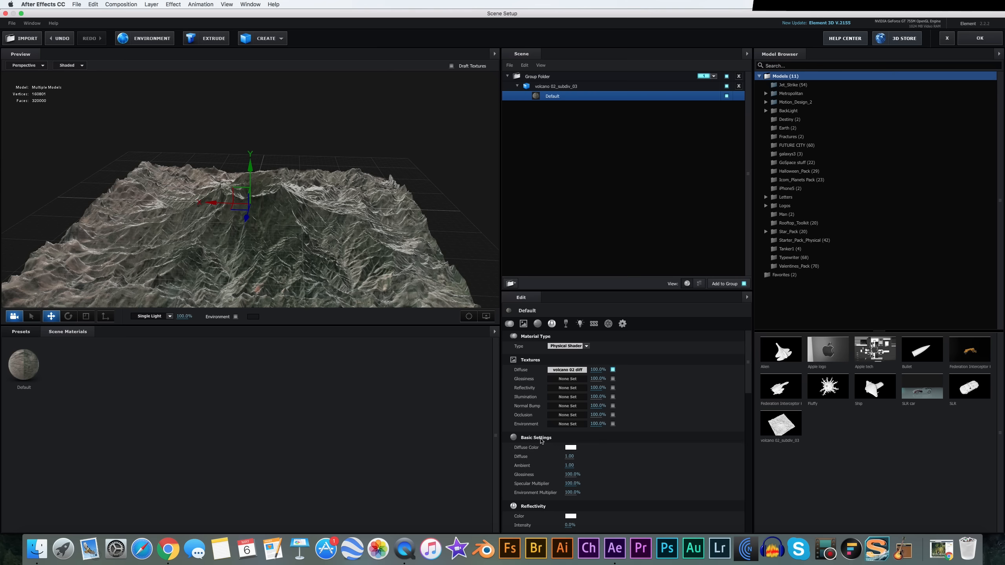
Step: Set the Default material's Glossiness to 30% and check the terrain's surface
drag(572, 475, 556, 477)
click(569, 474)
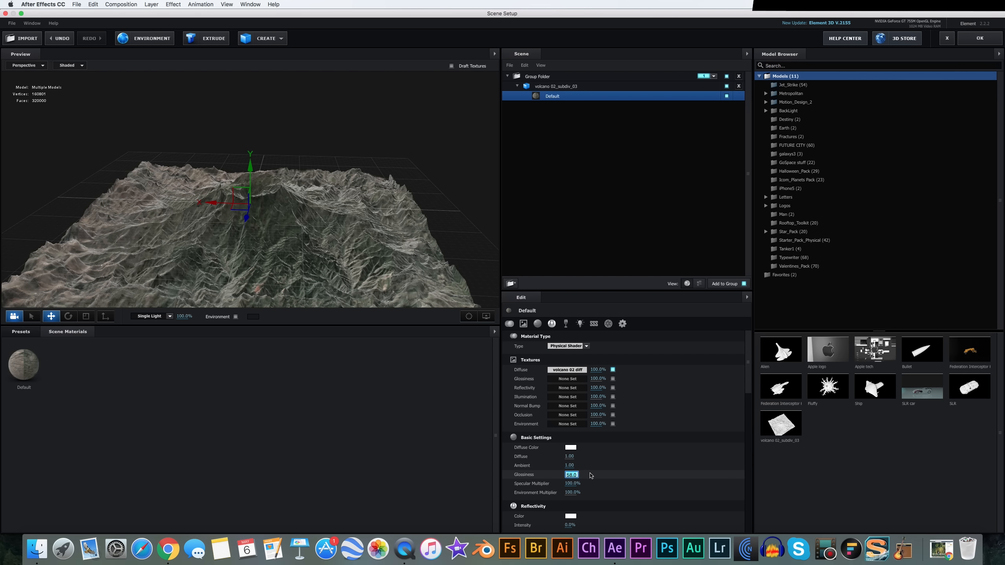
text(30)
key(Return)
drag(405, 261, 344, 266)
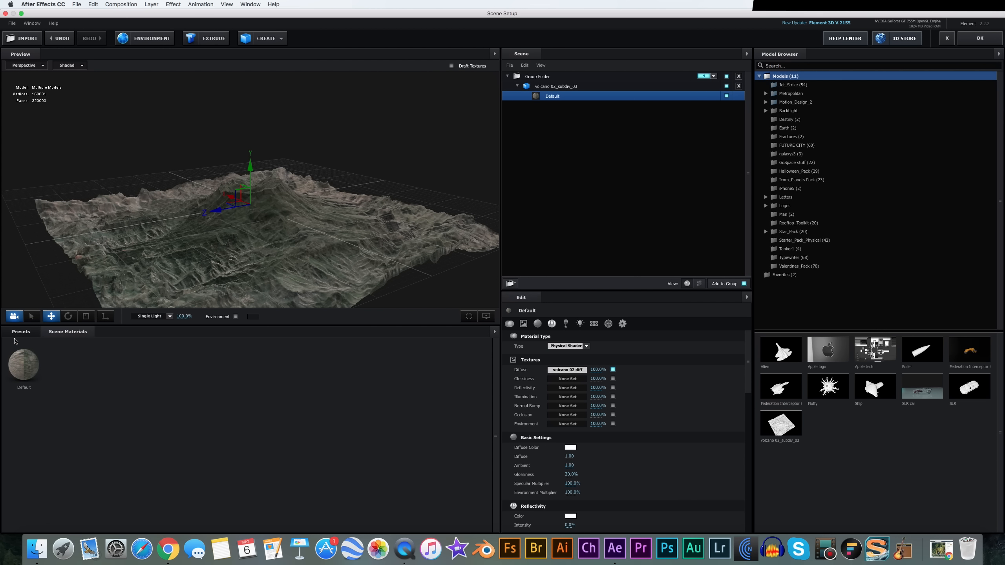
Step: Open the Basic_2K collection of environment presets
click(20, 332)
click(7, 349)
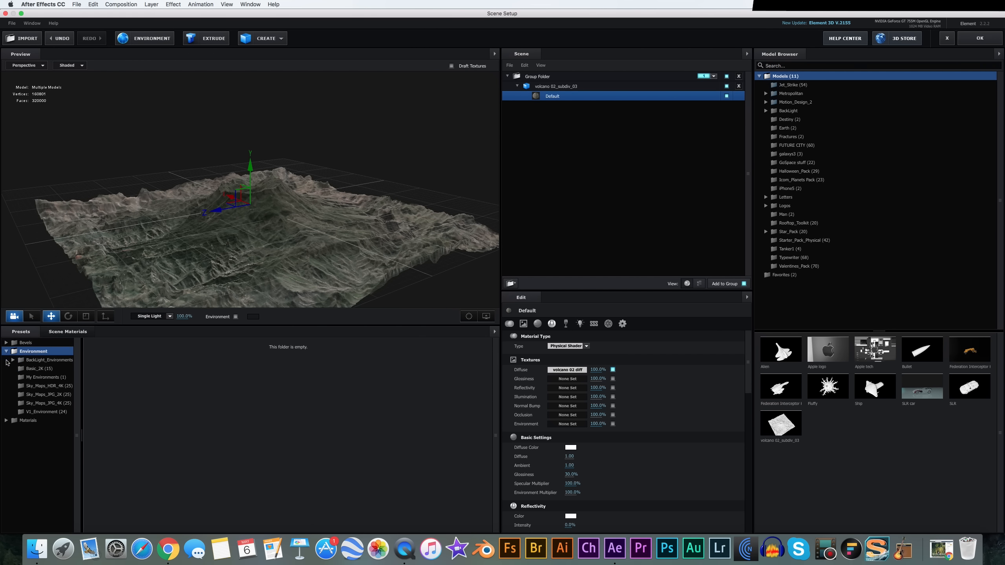
click(35, 369)
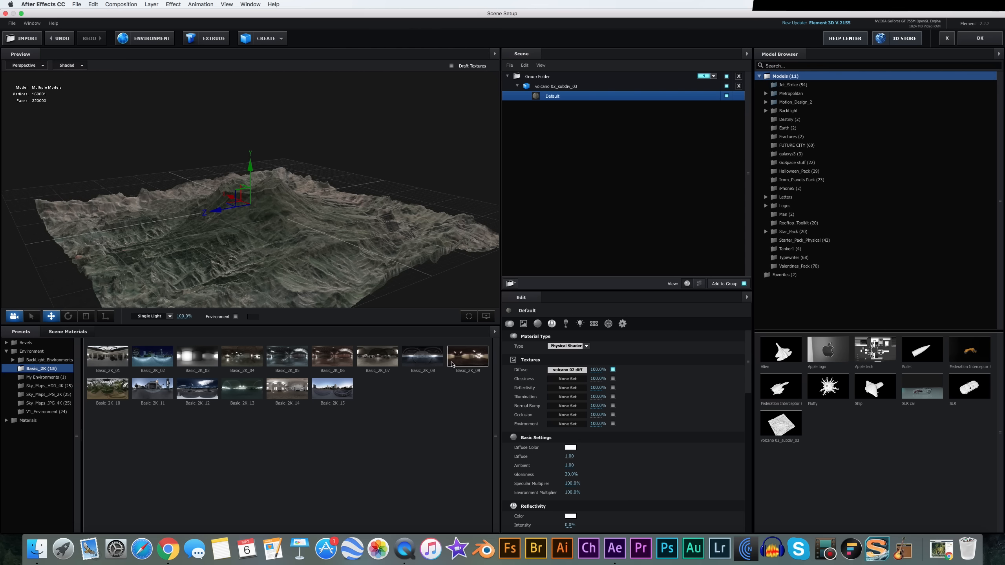
Step: Inspect the terrain's lighting from several angles, comparing it with the environment background hidden and shown
drag(365, 241, 240, 313)
click(235, 316)
drag(277, 253, 356, 277)
click(235, 316)
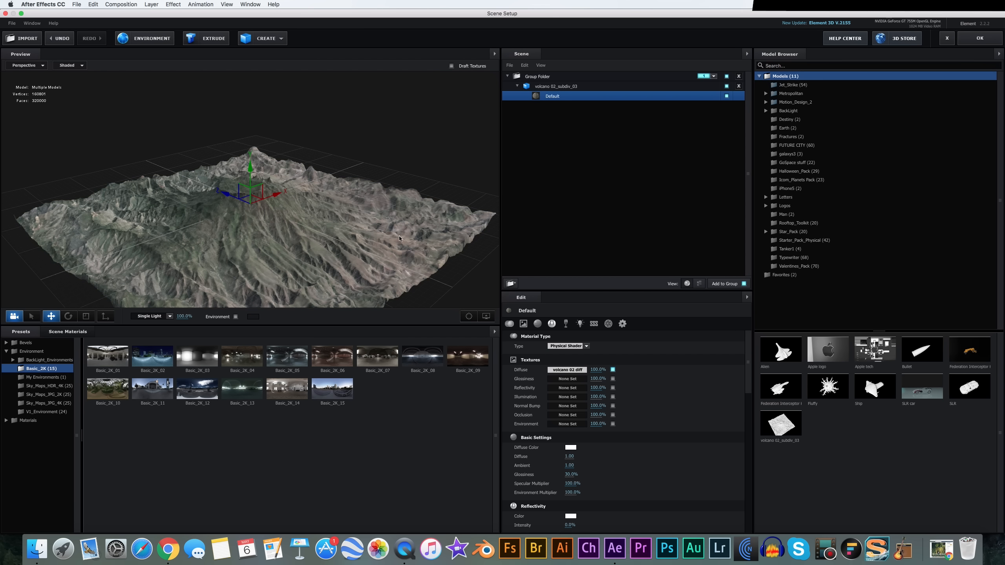
drag(399, 235, 334, 266)
click(235, 317)
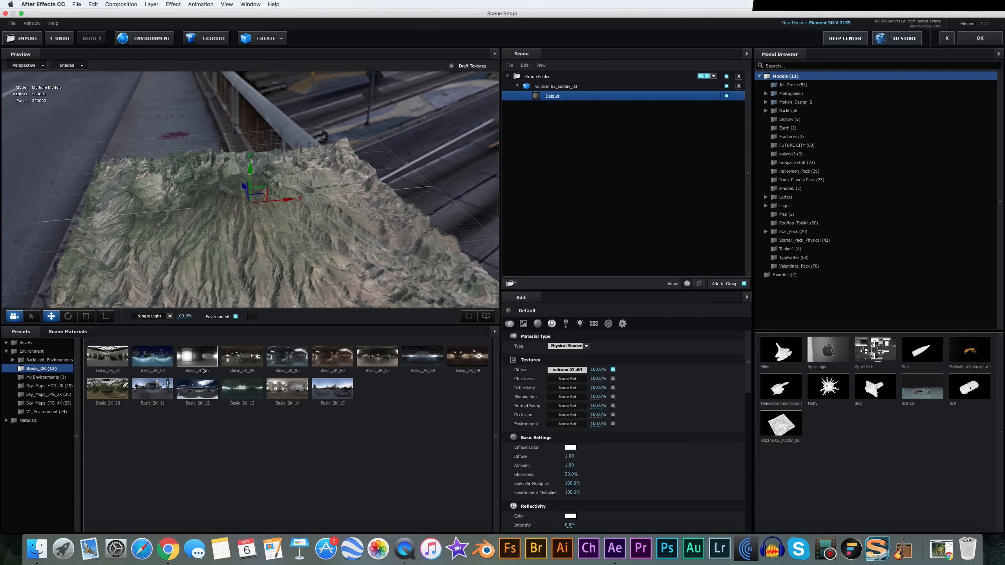
Step: Apply the Basic_2K_12 environment preset and inspect the terrain with the environment background shown and hidden
double_click(202, 390)
drag(369, 287, 380, 272)
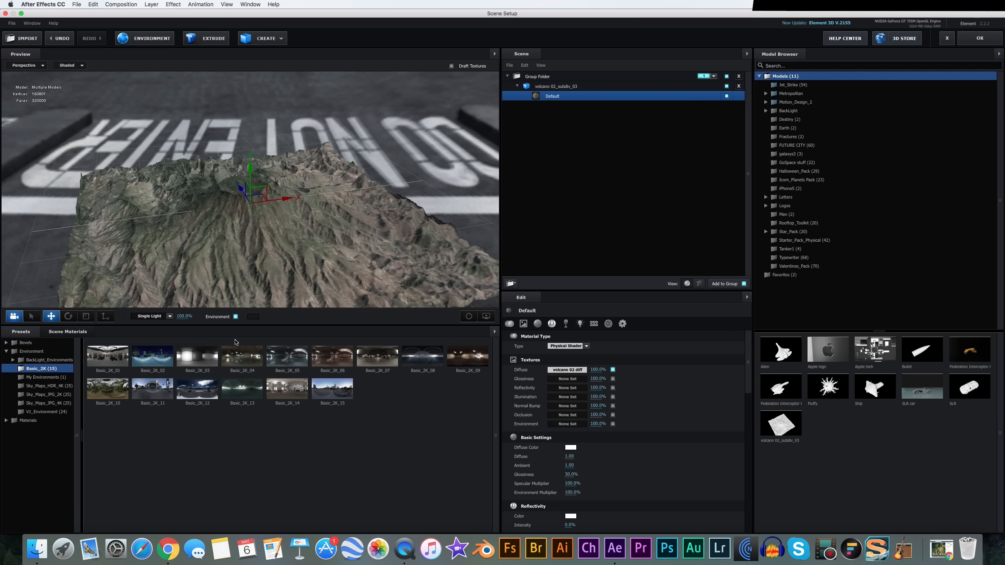
click(235, 316)
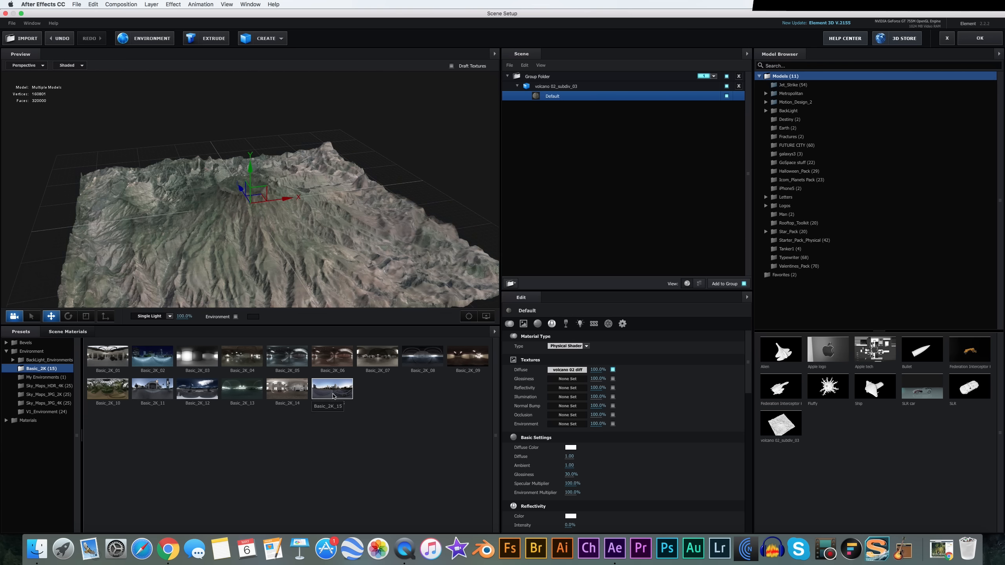
drag(419, 275, 336, 307)
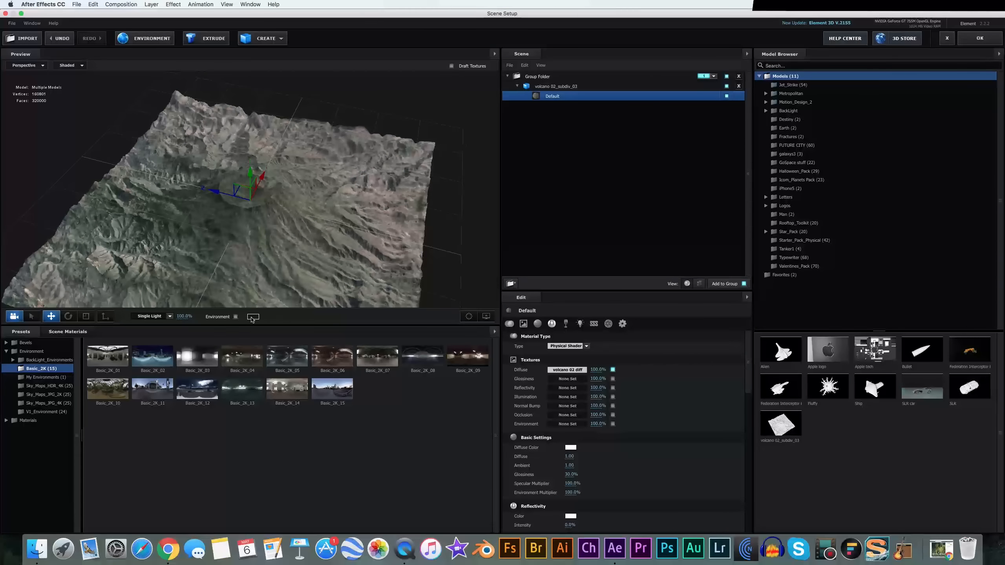
Step: Check the terrain against the environment background, hide the background again, and open the list of preview lighting presets
click(235, 316)
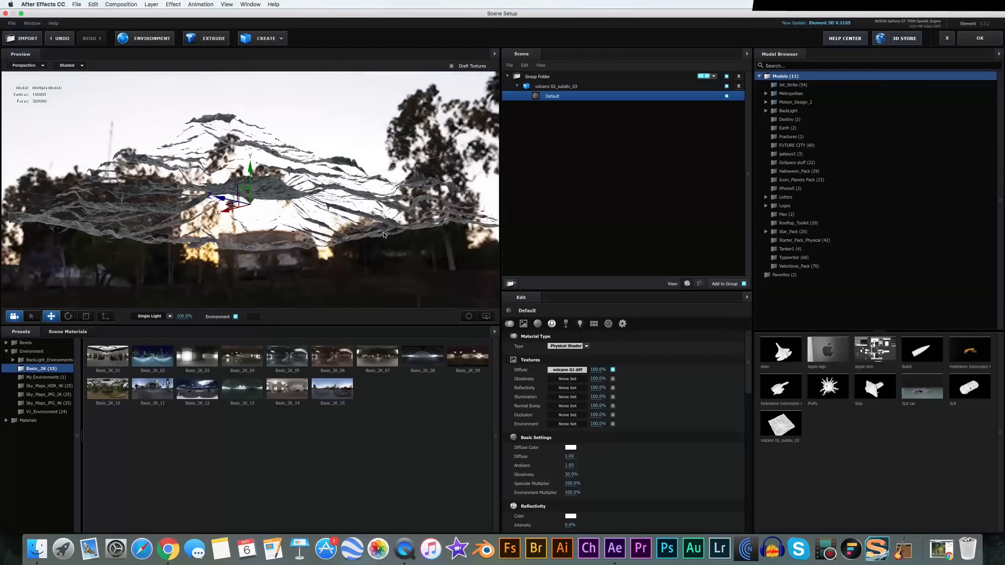
click(235, 317)
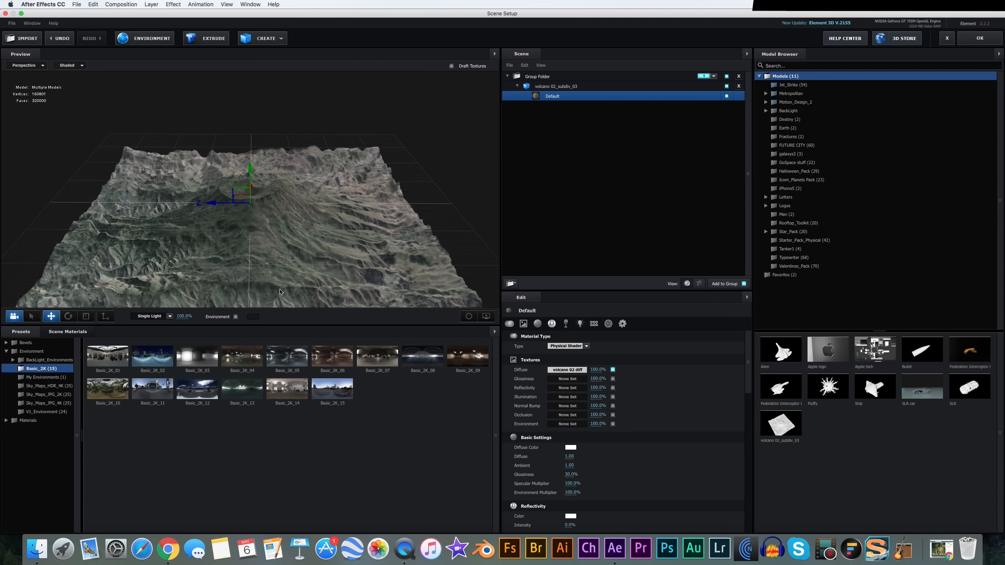
drag(277, 293, 320, 271)
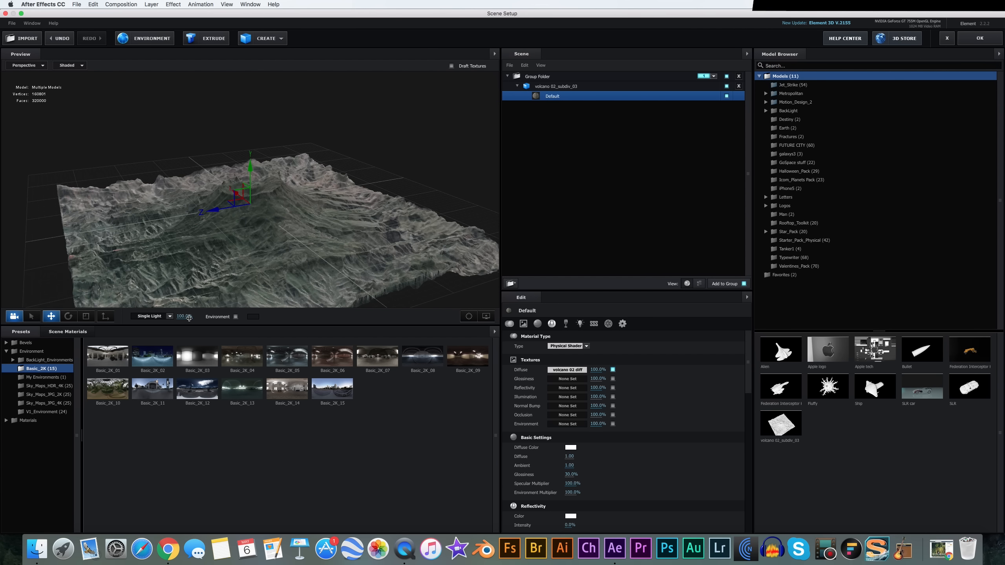
click(157, 316)
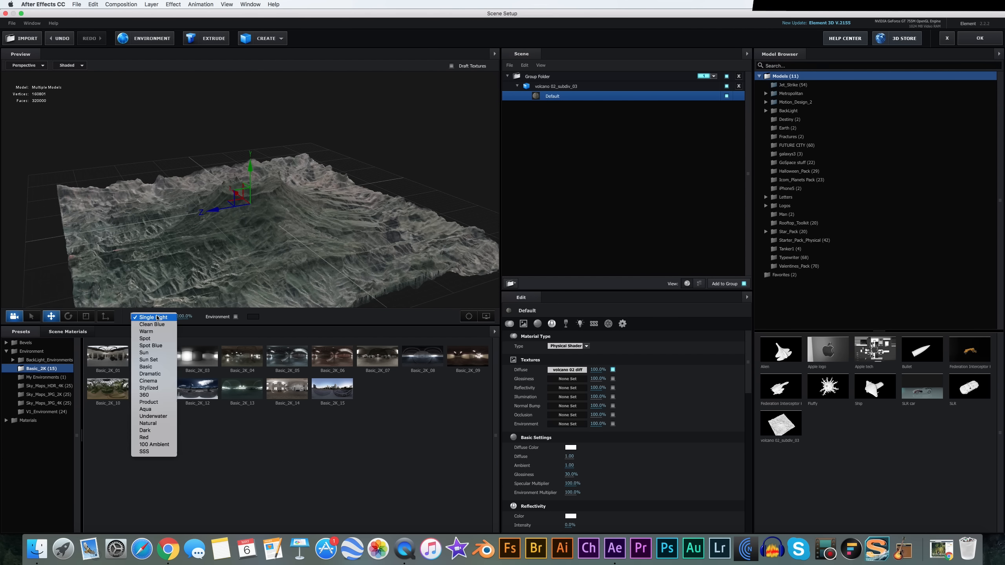
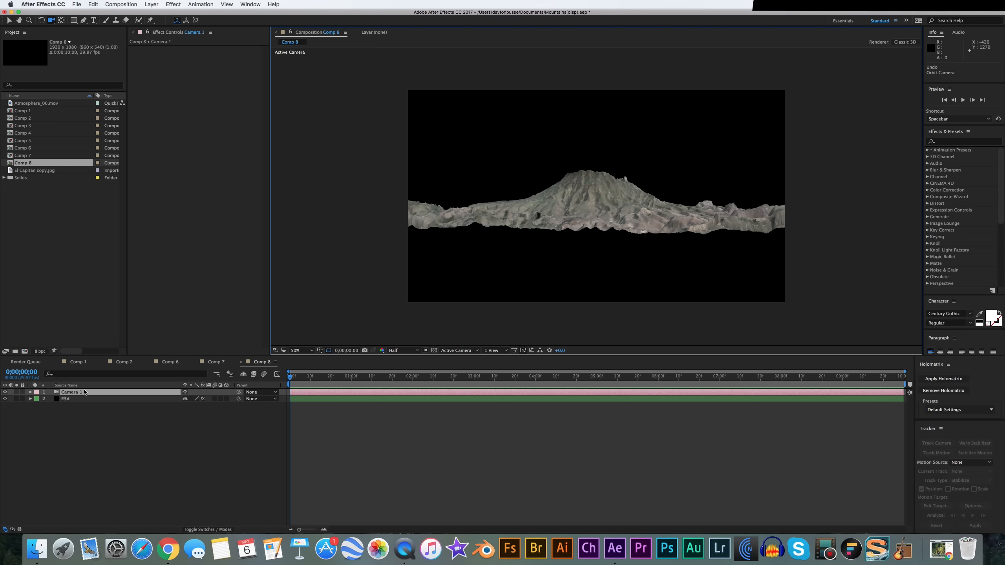
Step: Set Camera 1's type to Two-Node Camera in its camera settings
double_click(79, 393)
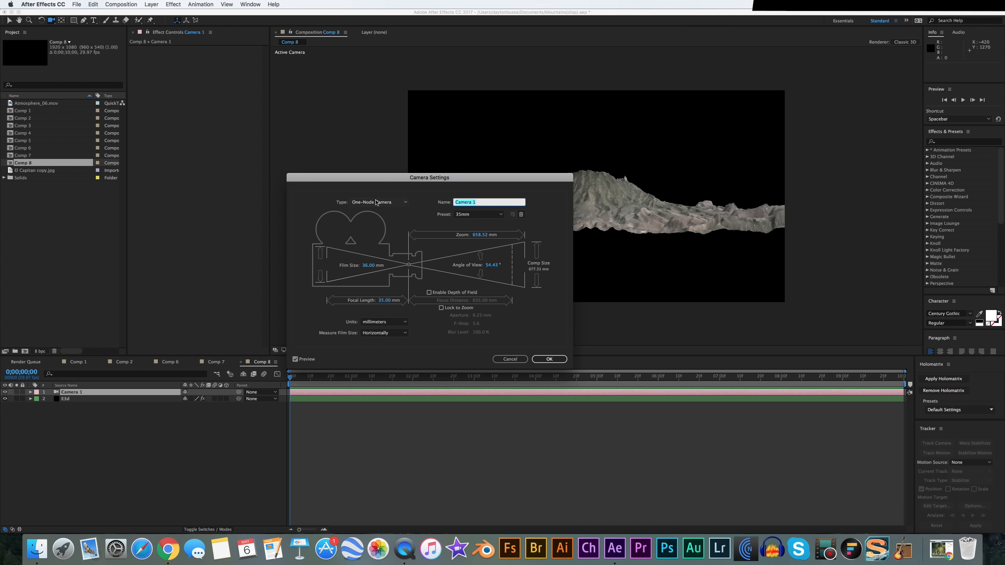
click(379, 202)
click(367, 218)
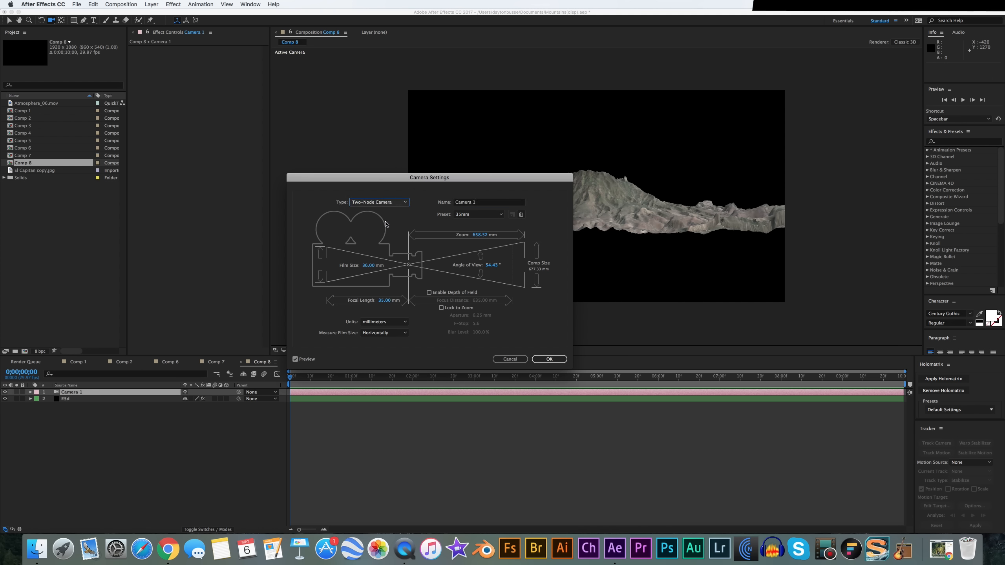
click(356, 210)
click(358, 211)
click(381, 202)
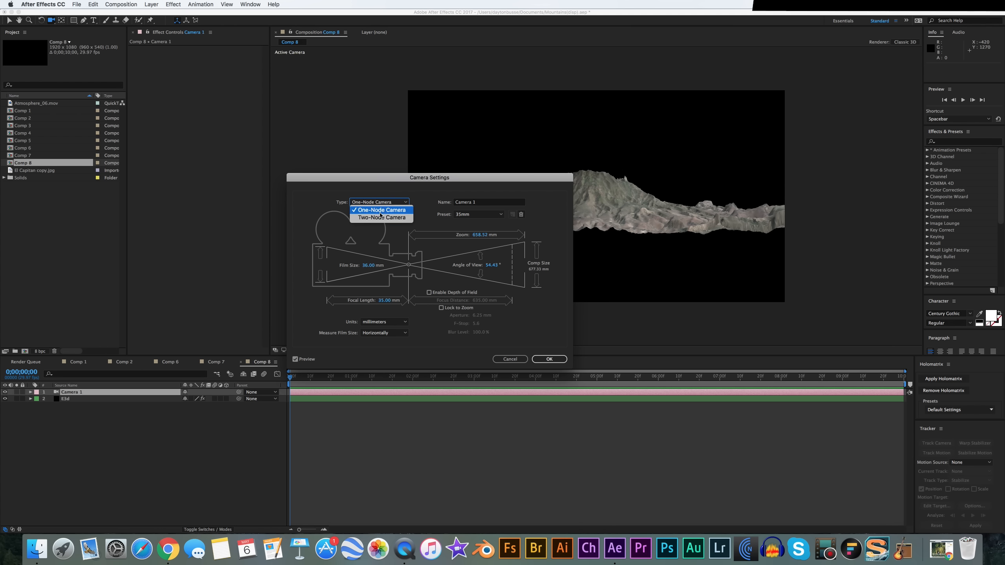
click(379, 217)
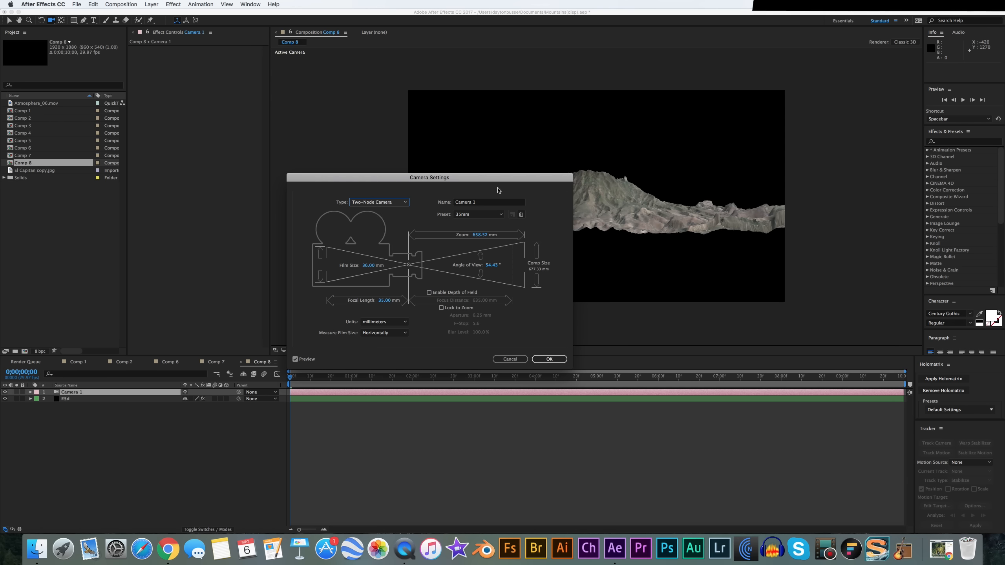
click(552, 358)
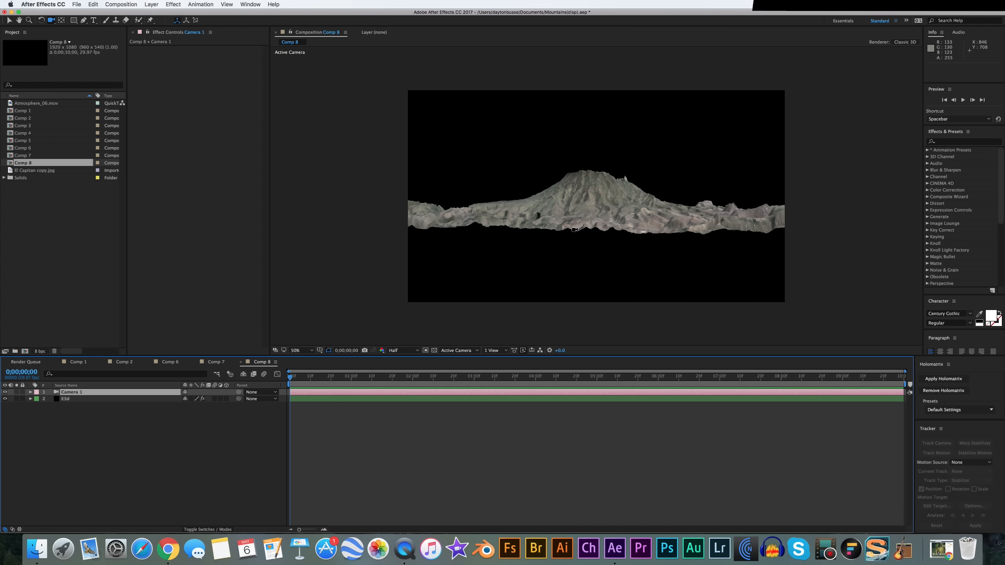
Step: Cycle through the camera tools and move Camera 1 to look down over the volcano's crater and slopes
key(c)
key(c)
key(c)
key(c)
key(c)
key(c)
drag(662, 150, 604, 213)
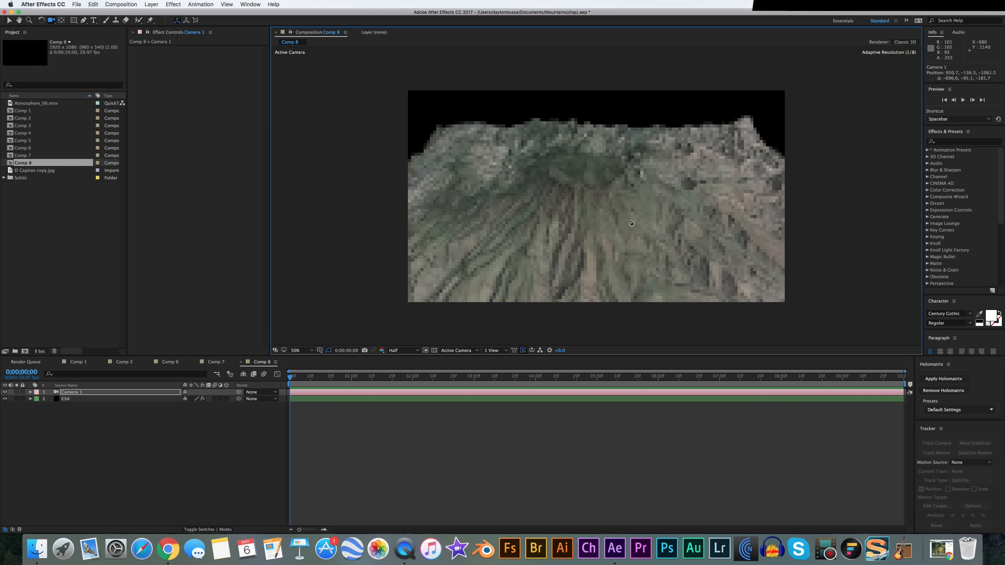
Step: Set Add Lighting to Sun Set in the Element effect's render settings on the E3d layer
click(65, 399)
click(137, 135)
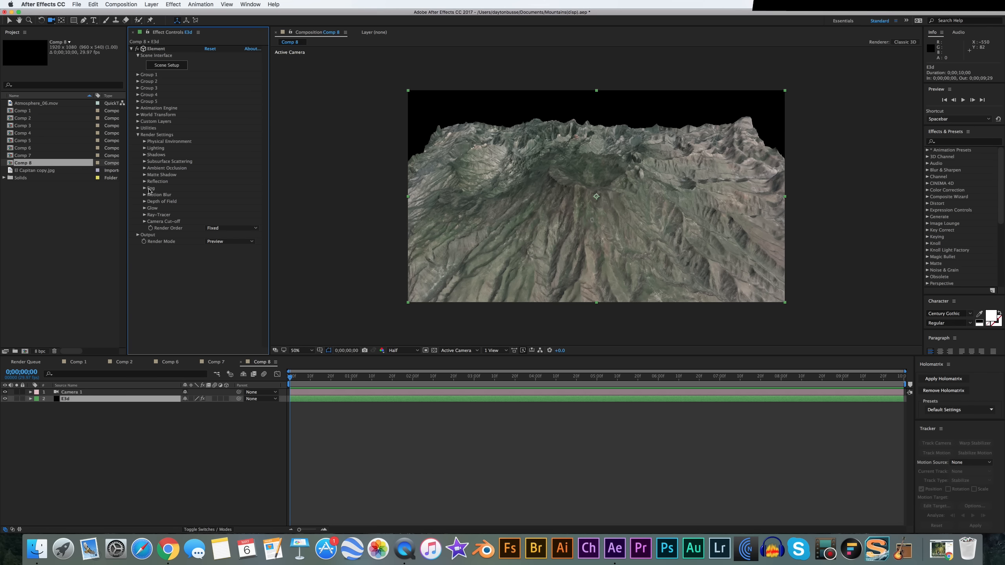
click(145, 148)
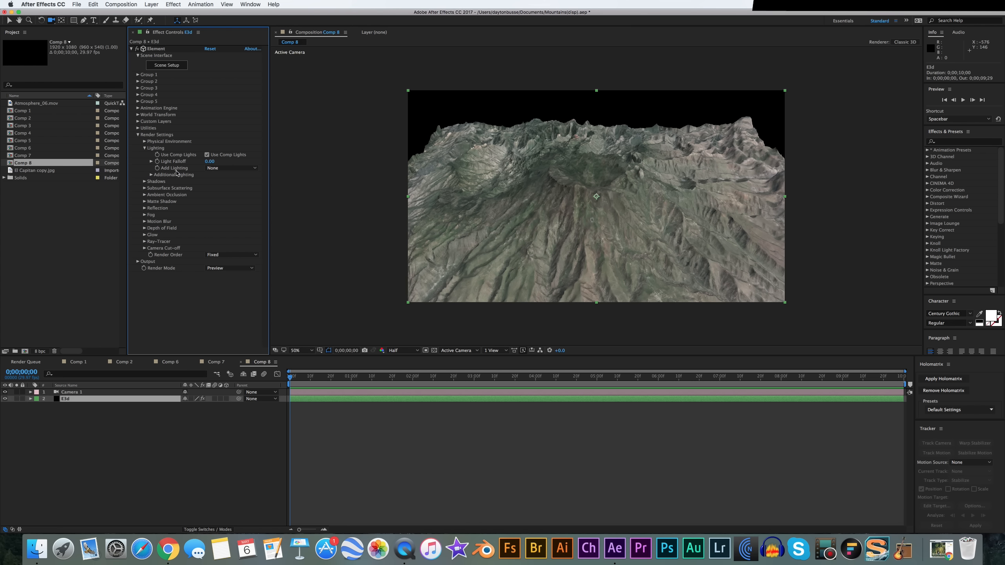
click(218, 168)
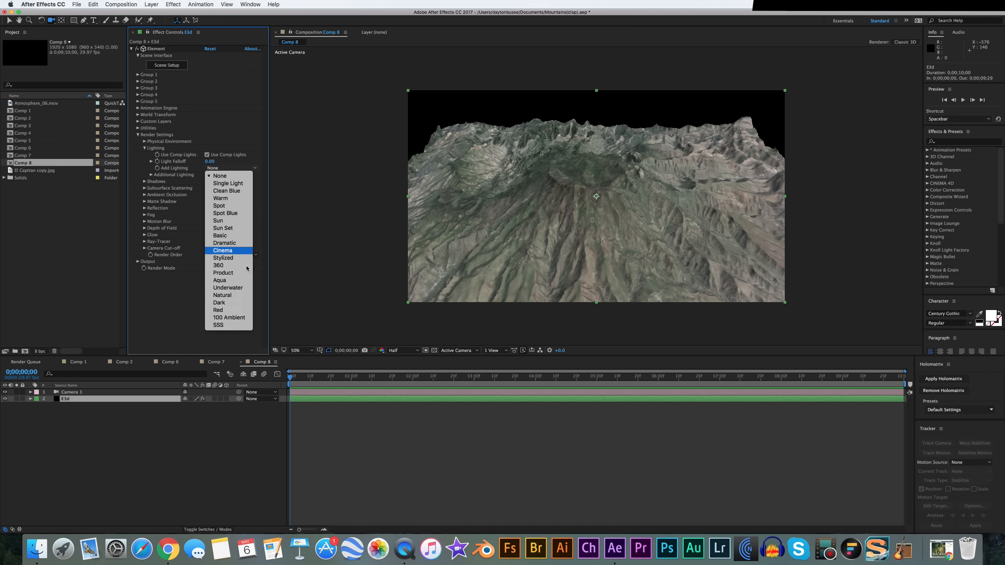
click(223, 229)
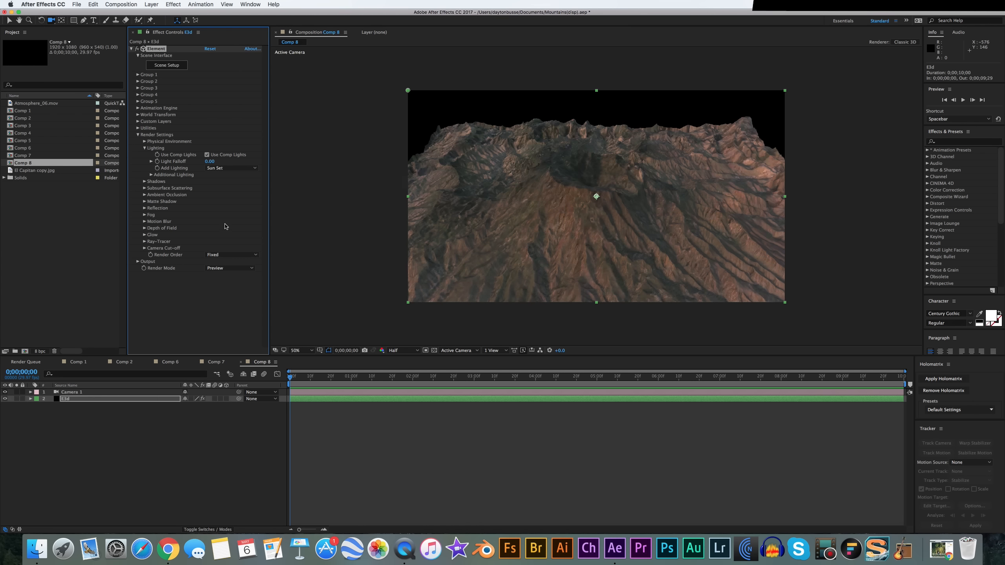
Step: Reposition Camera 1 for a closer view across the ridges, with the warmly lit slopes on the left side of the frame
drag(672, 230, 790, 240)
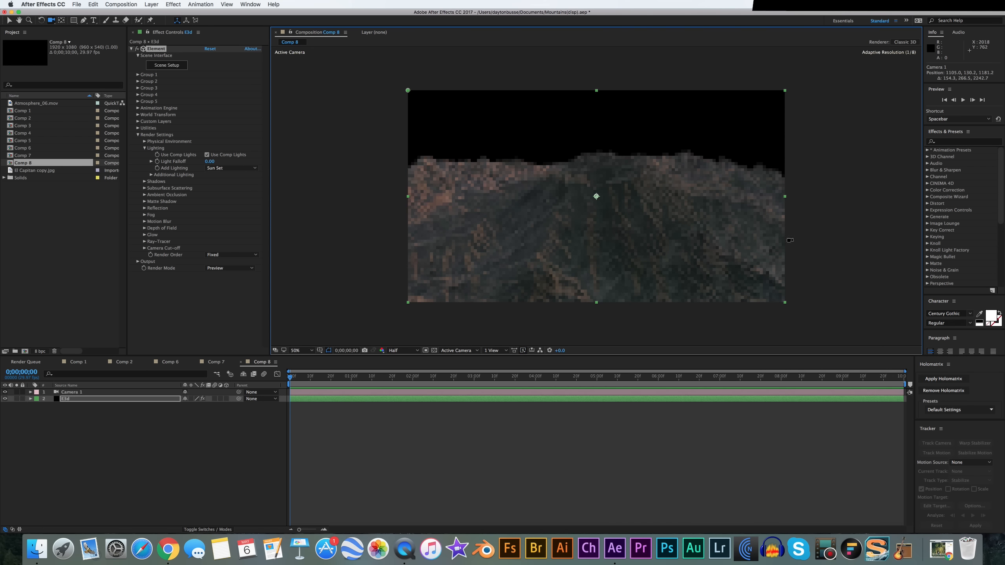
mouse_move(531, 244)
mouse_down()
mouse_move(658, 241)
mouse_move(619, 258)
mouse_move(483, 248)
mouse_up()
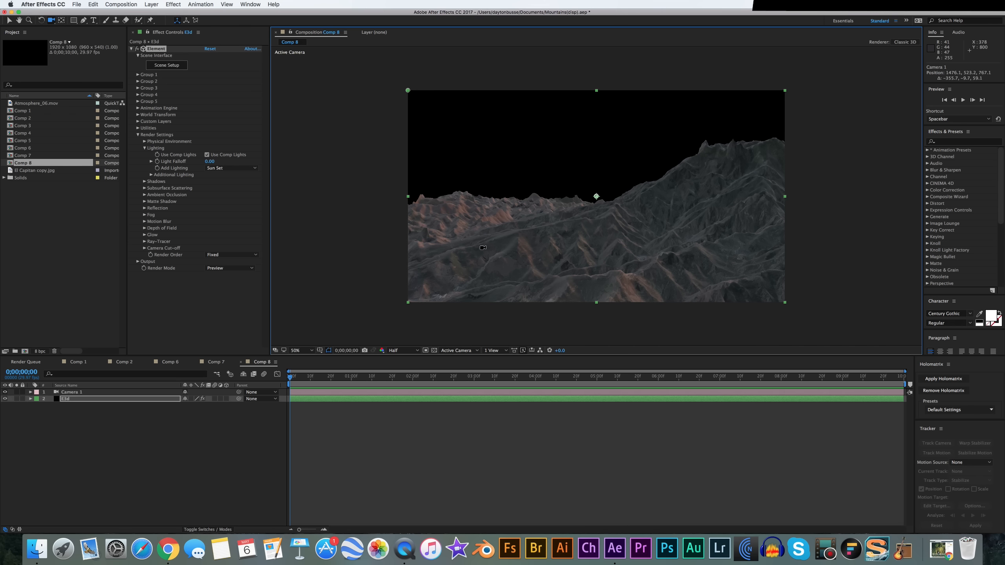
drag(513, 237, 607, 246)
drag(558, 282, 545, 258)
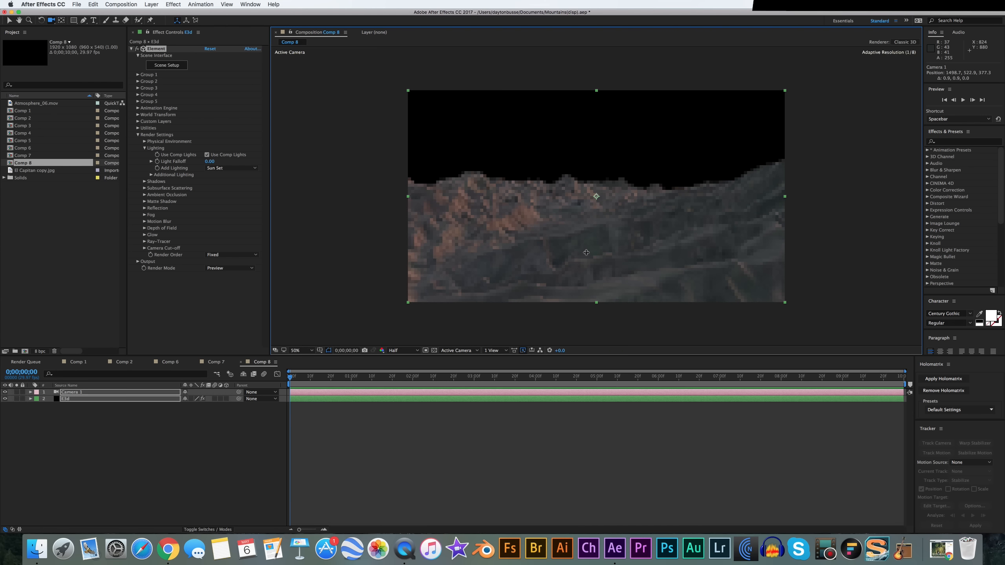
Step: Show layer names instead of source names in the timeline, and select the E3d layer
click(97, 385)
click(96, 399)
click(96, 392)
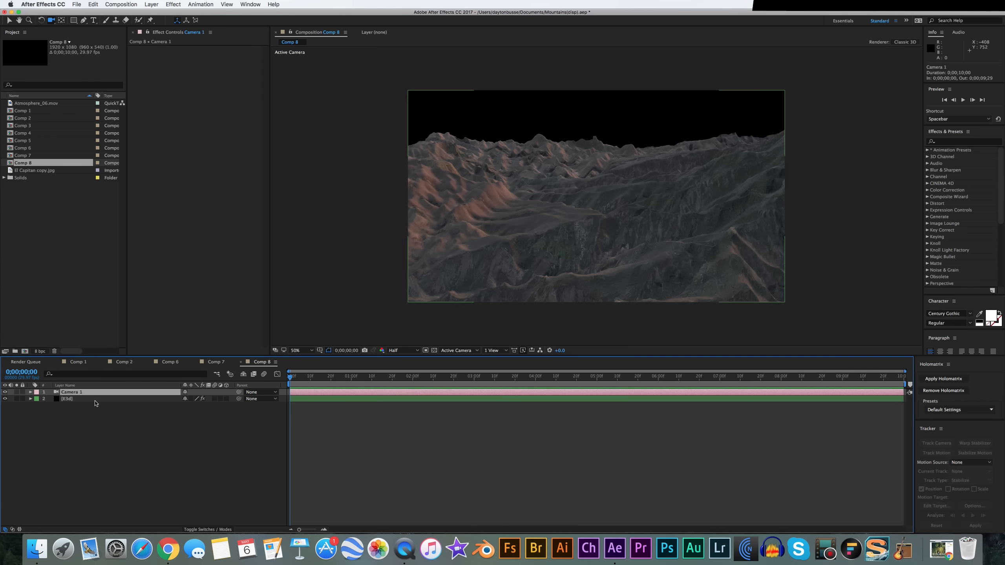
click(97, 398)
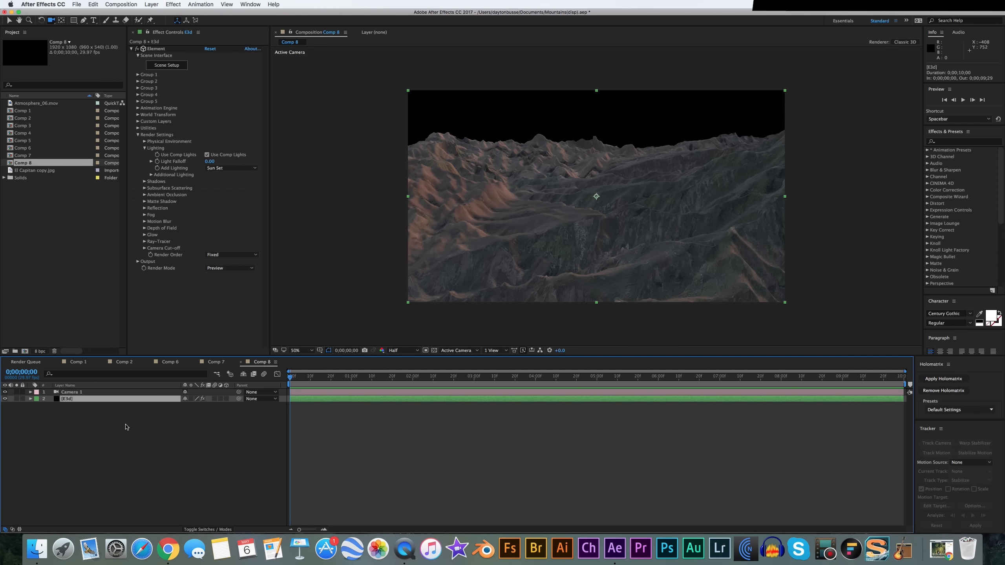
Step: Create a white 1920 x 1080 px solid and place it beneath the E3d layer as the background
key(super+y)
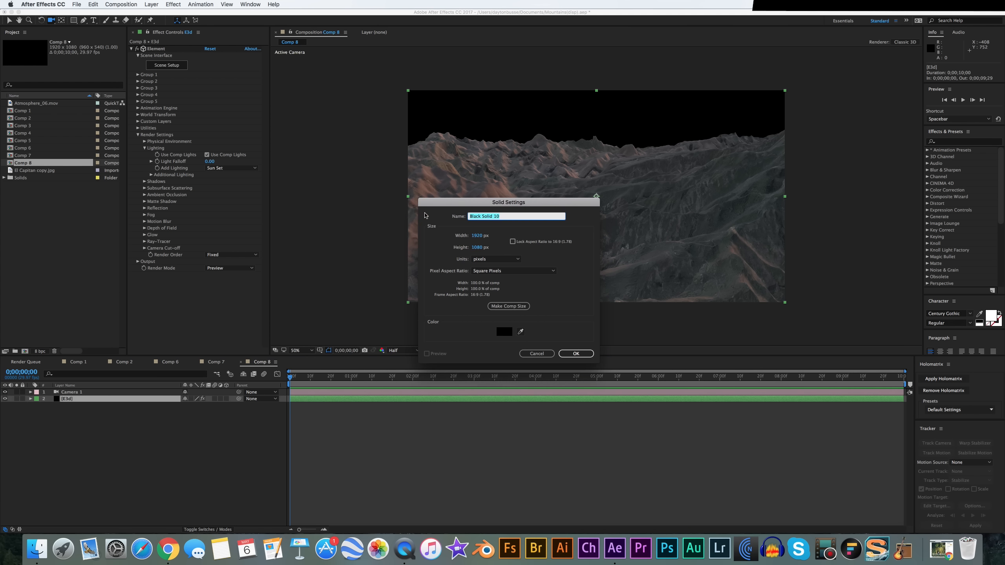
drag(432, 203, 402, 204)
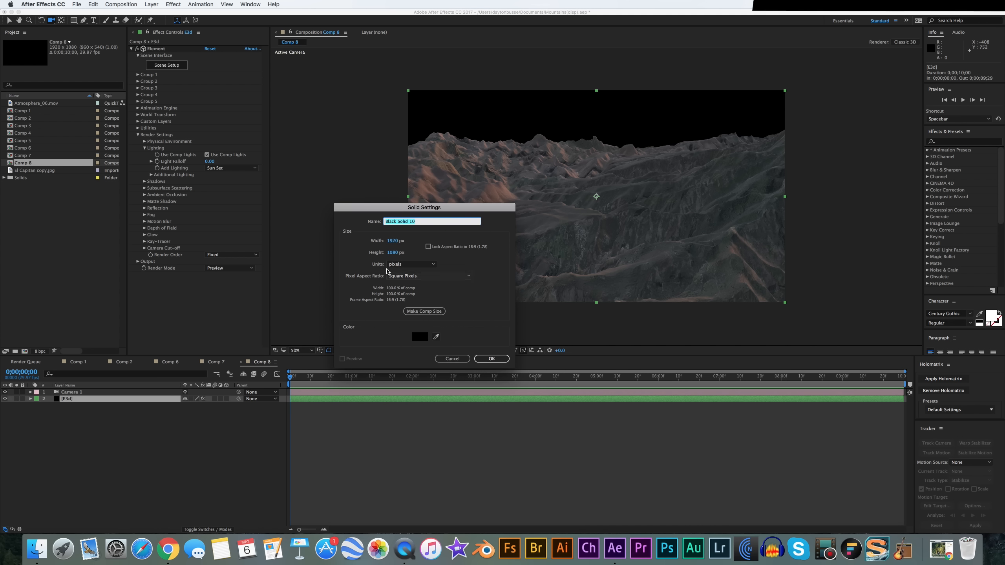
click(464, 256)
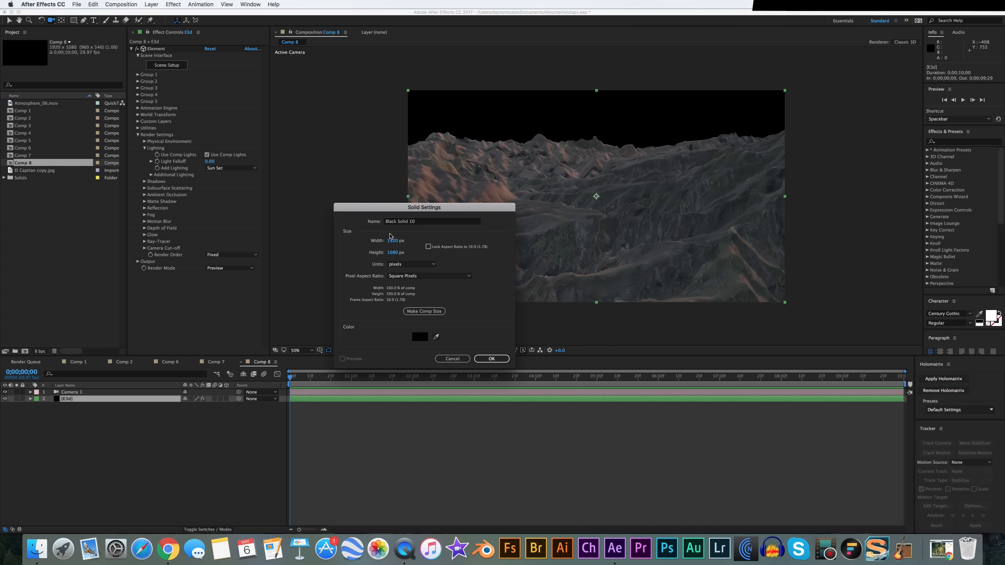
click(422, 336)
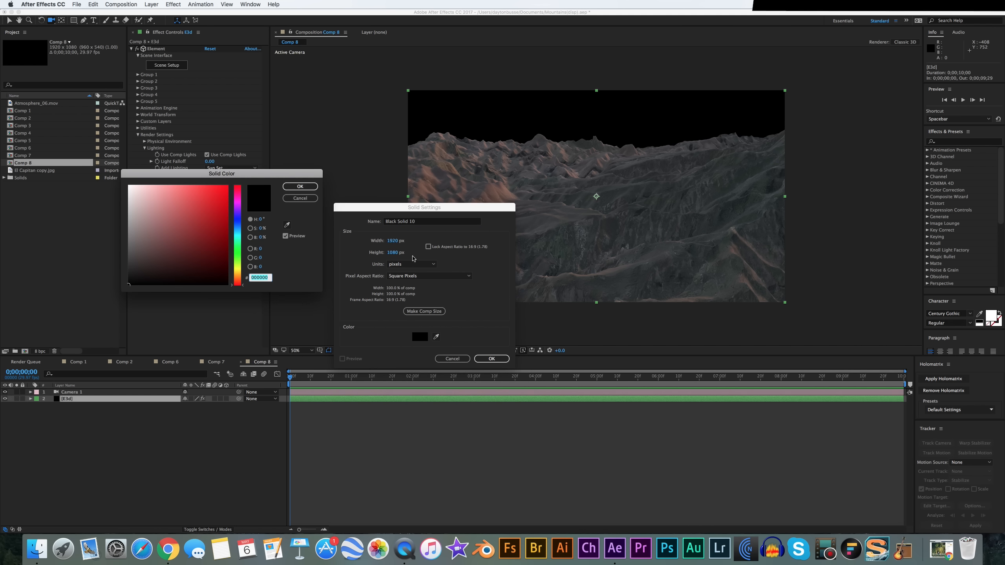
click(129, 185)
click(300, 186)
click(491, 358)
drag(79, 399, 81, 428)
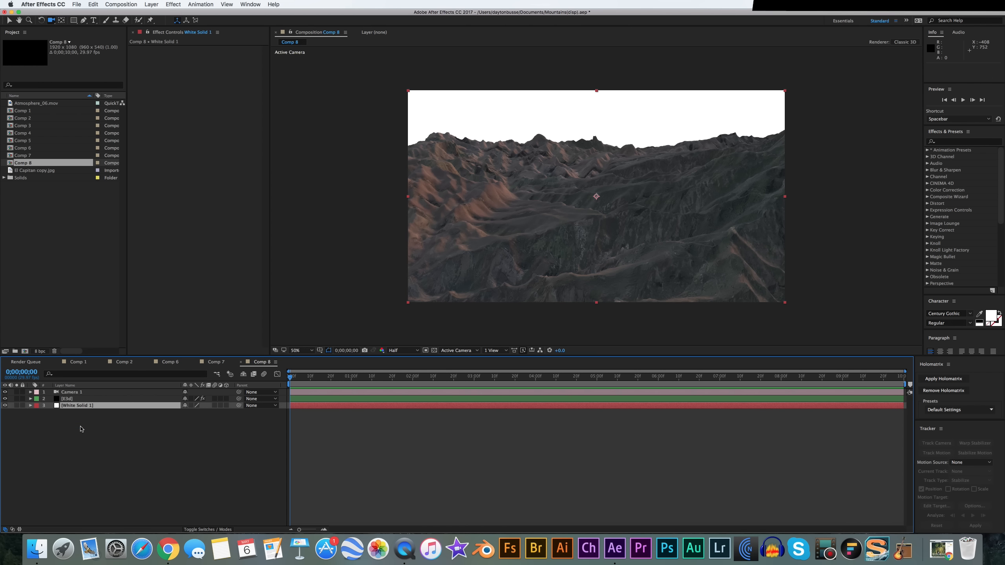
Step: Apply the Tint color correction effect to the white solid layer
click(68, 406)
right_click(166, 63)
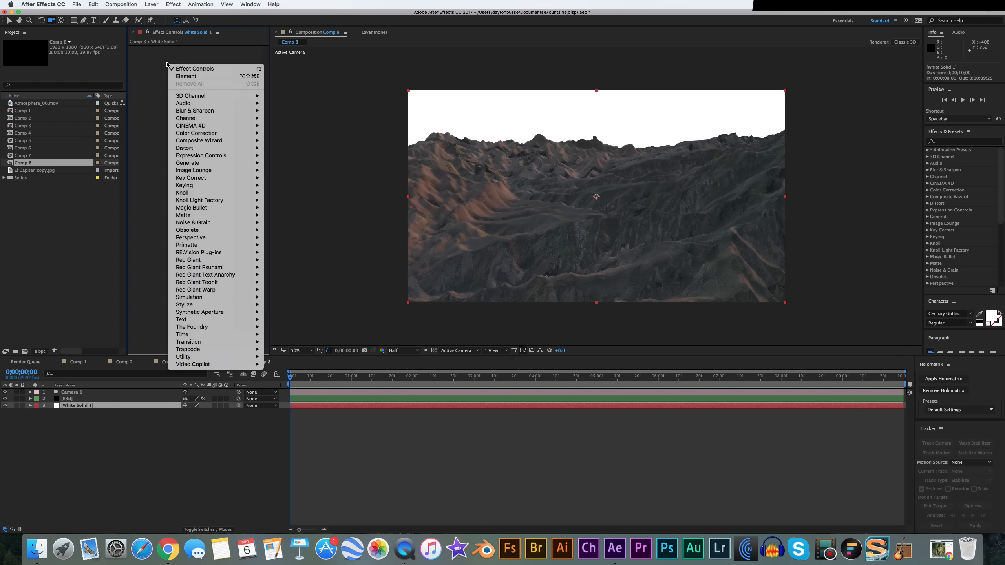
mouse_move(189, 135)
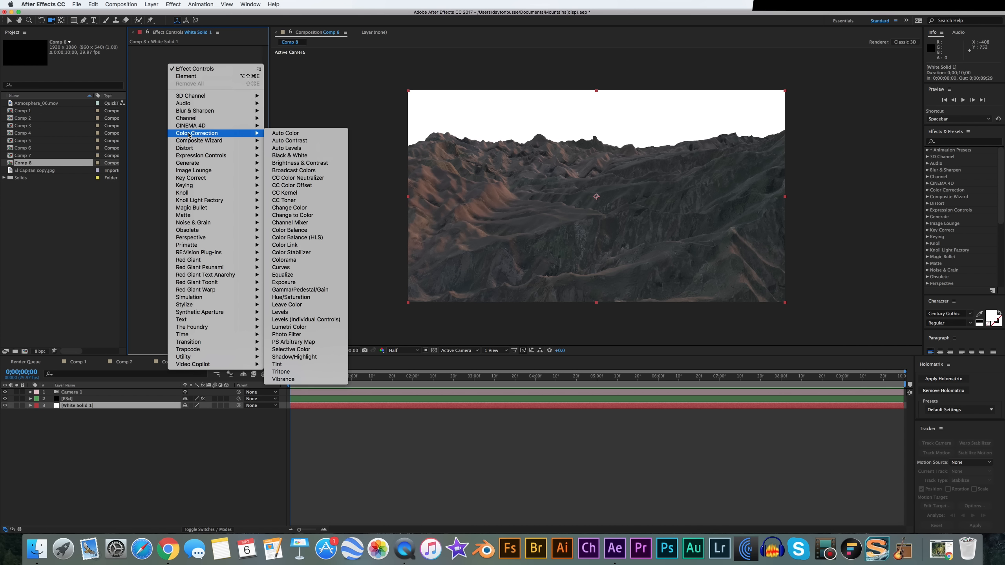
click(278, 364)
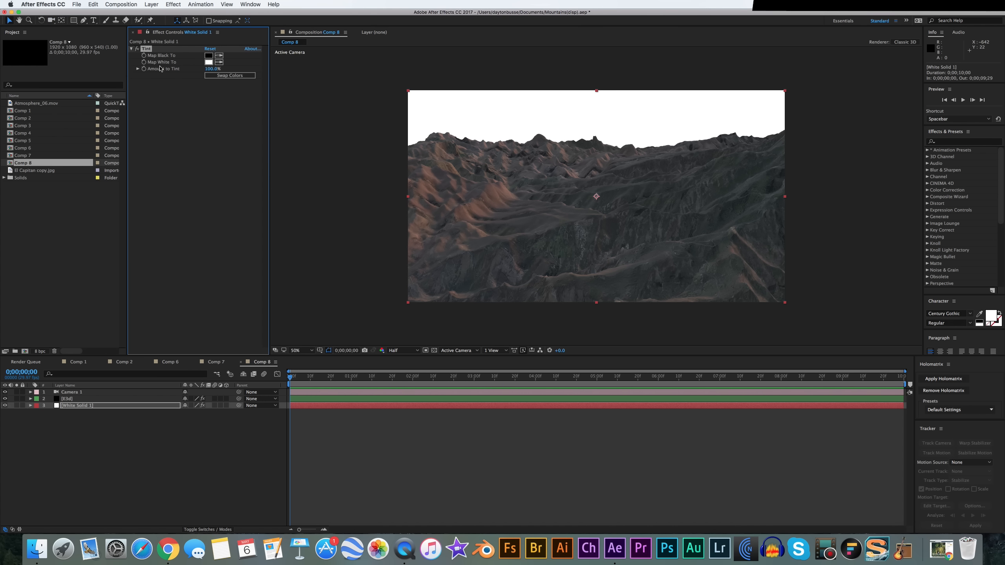
Step: Enable fog in the Element effect's render settings on the E3d layer
click(66, 398)
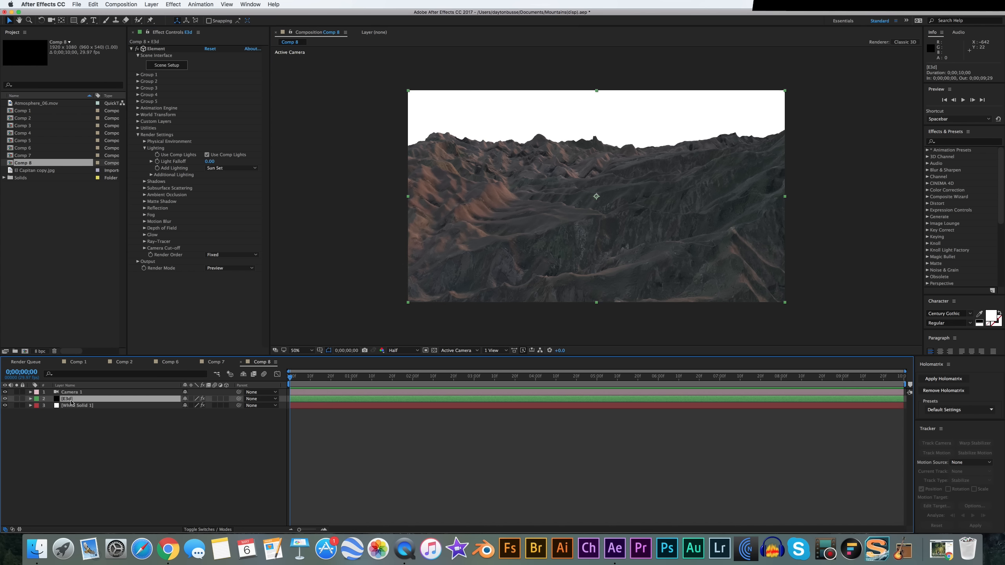
click(144, 215)
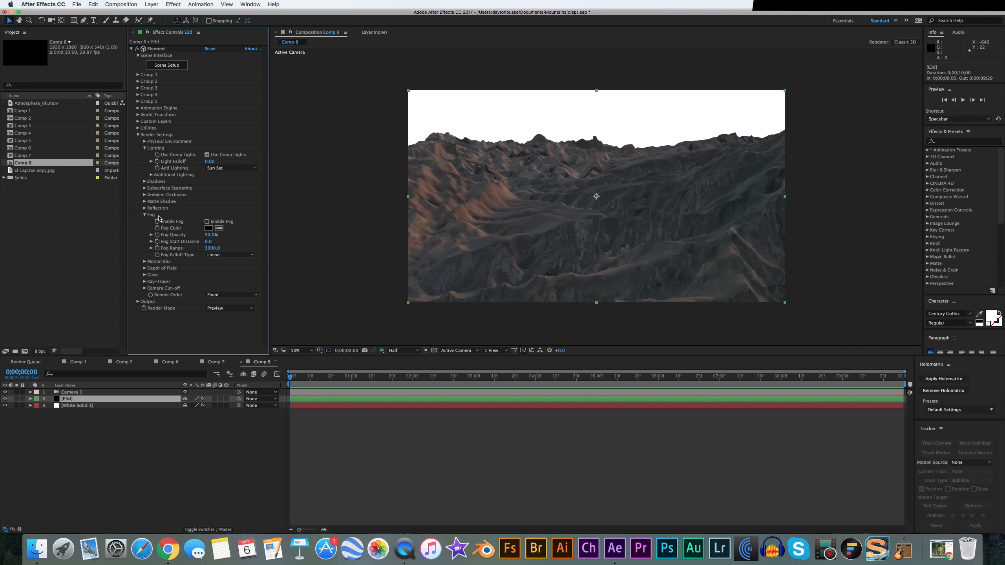
click(206, 221)
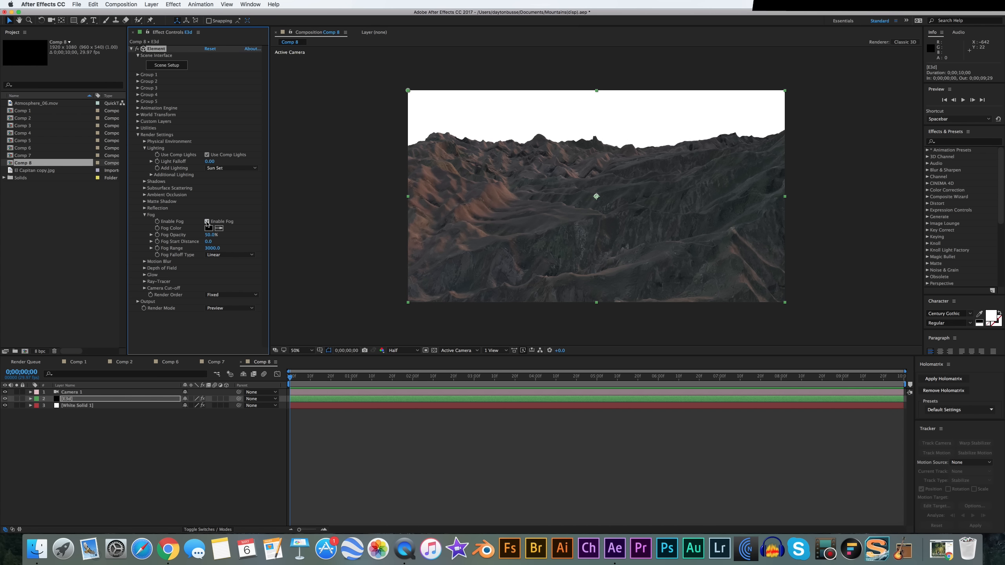
Step: Link the E3d layer's Fog Color to the white solid's Tint Map White To color with an expression
alt+click(157, 228)
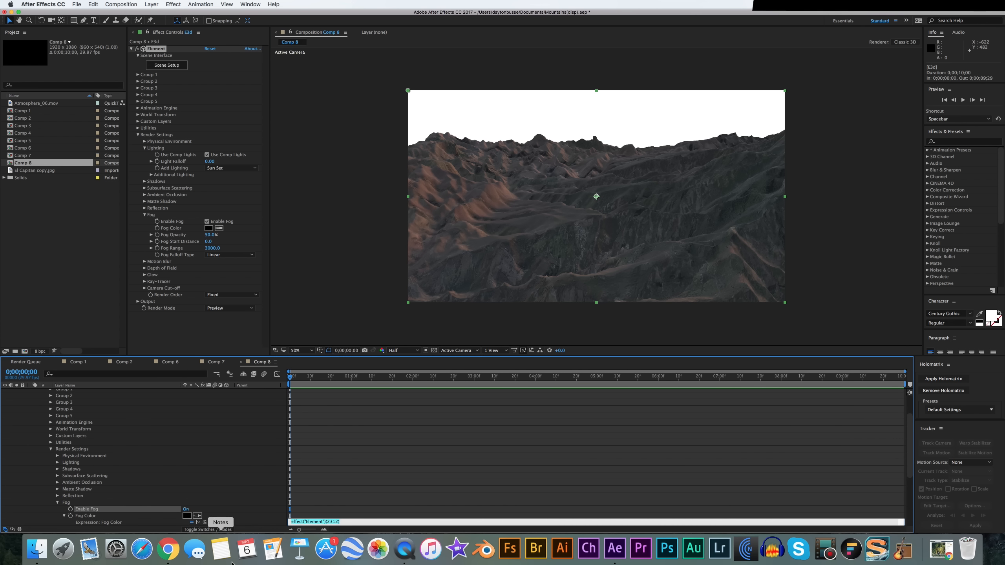
scroll(231, 515, down, 2)
scroll(268, 514, down, 2)
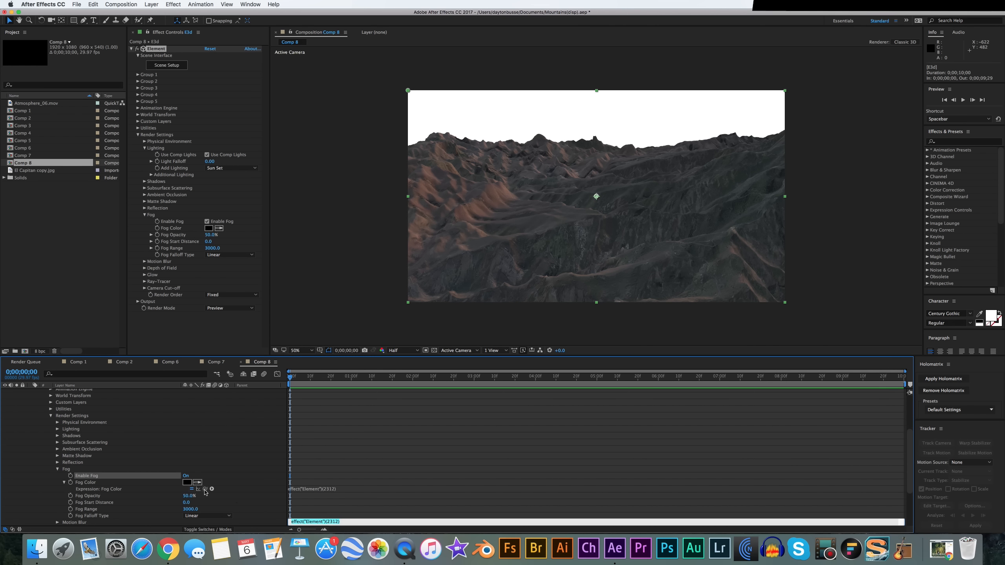
drag(205, 489, 39, 522)
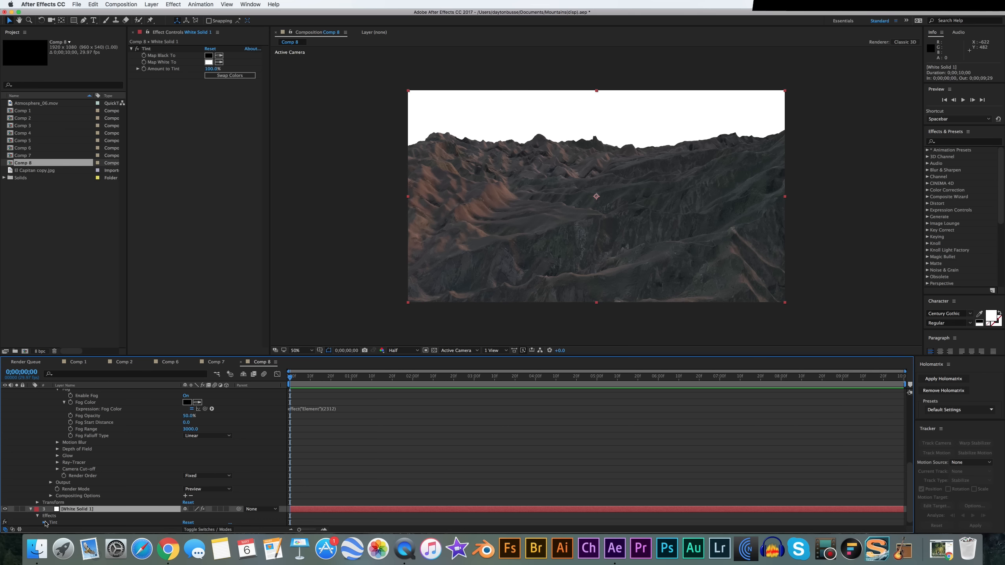
scroll(44, 522, down, 2)
scroll(101, 509, up, 3)
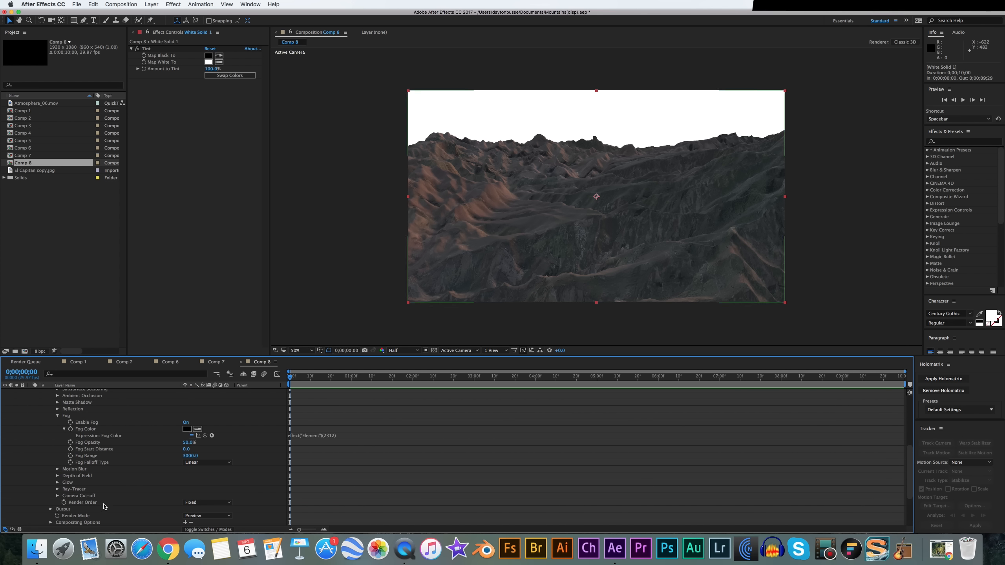
scroll(204, 404, down, 1)
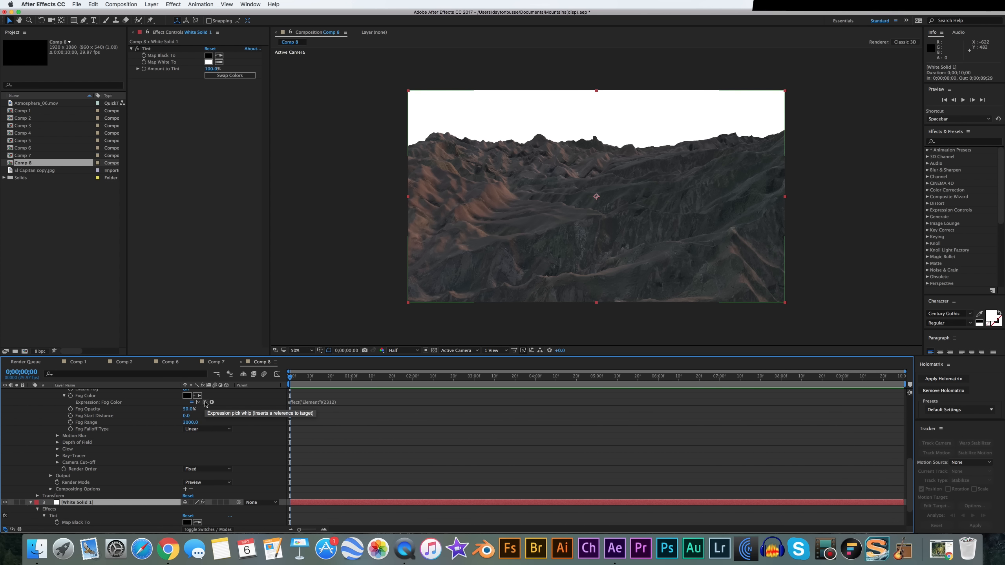
drag(205, 404, 88, 498)
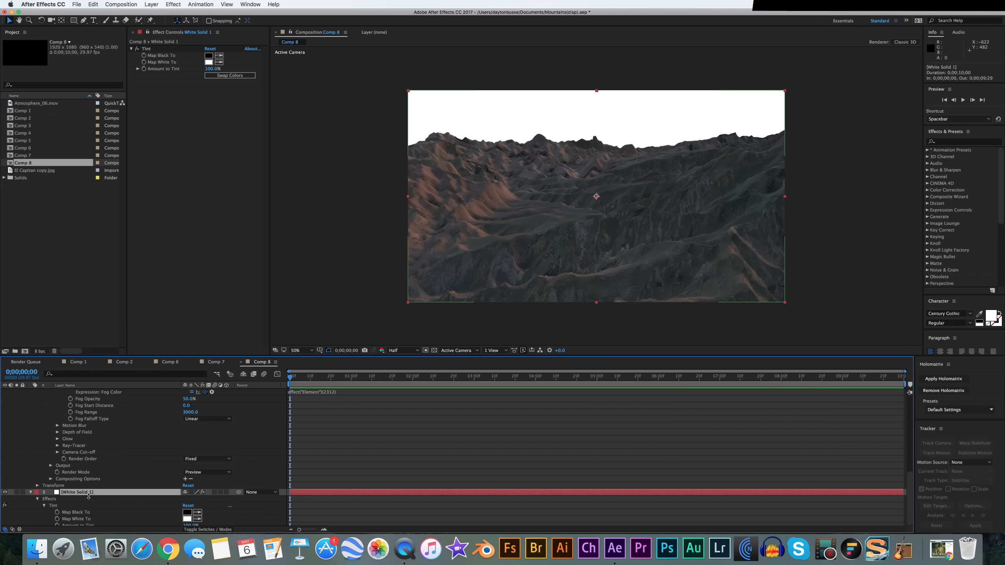
click(264, 448)
scroll(194, 456, up, 10)
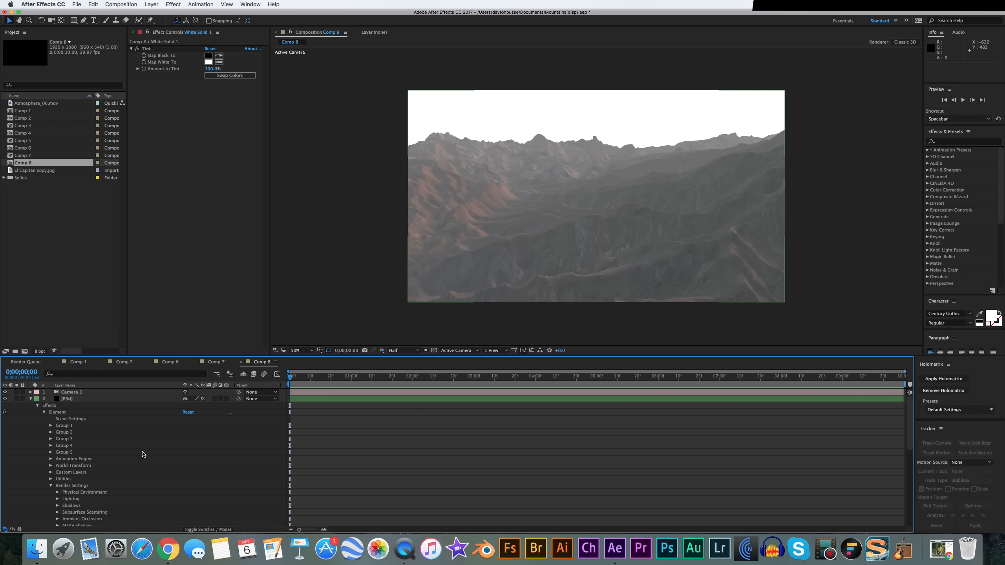
click(31, 398)
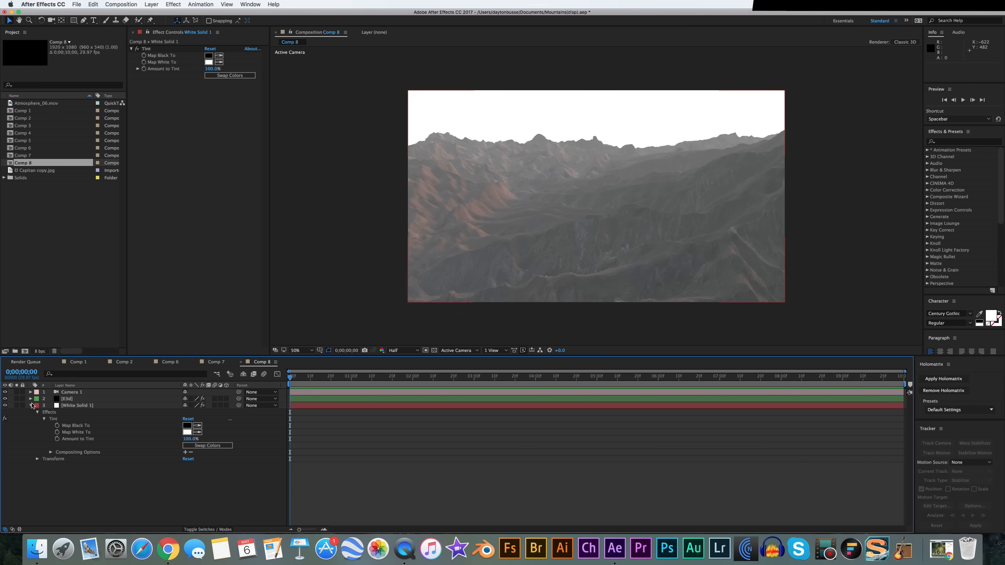
click(67, 398)
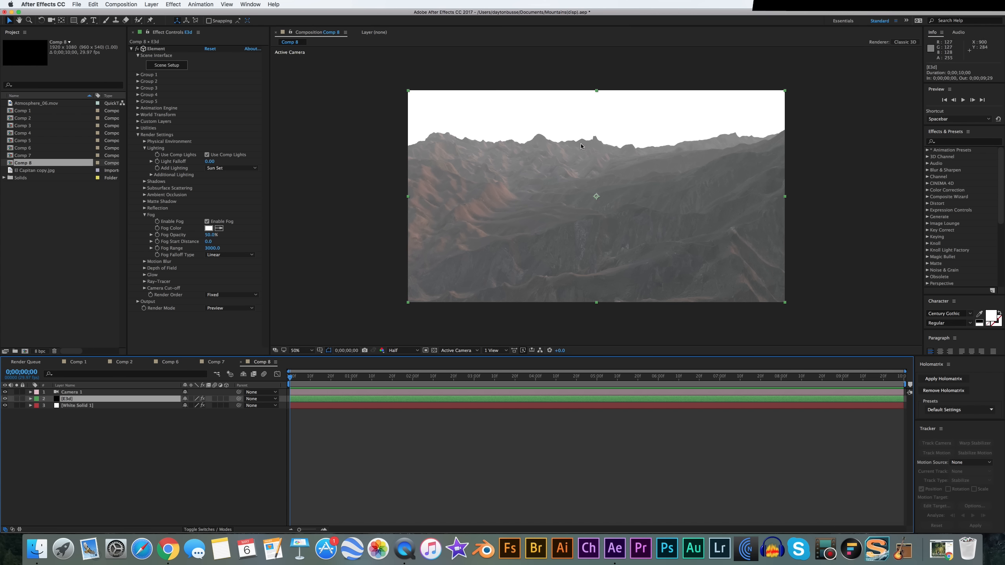
Step: Set the white solid's Tint Map White To color to pale grey-teal CEDDDC
click(77, 406)
click(208, 62)
drag(162, 192, 159, 184)
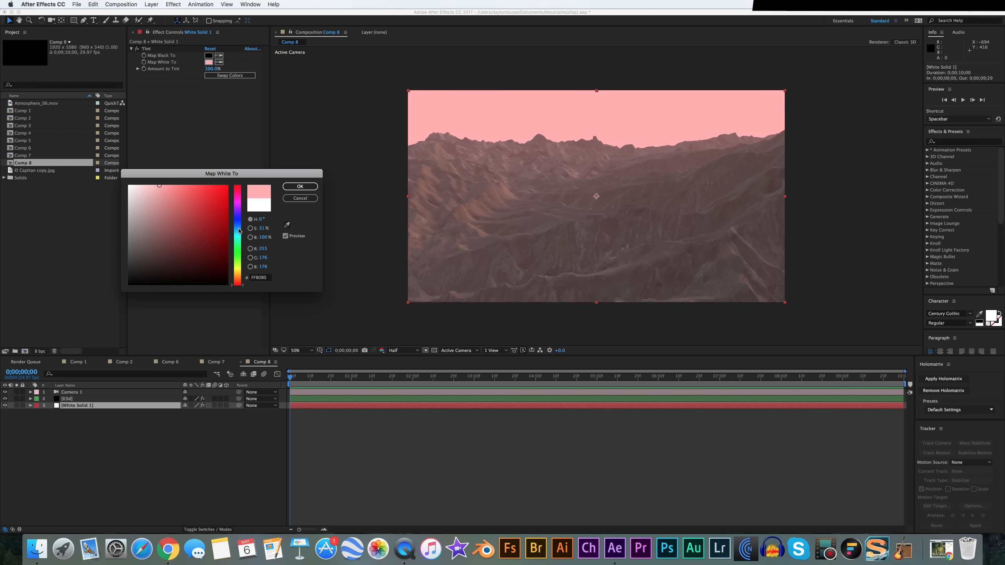
drag(239, 232, 242, 236)
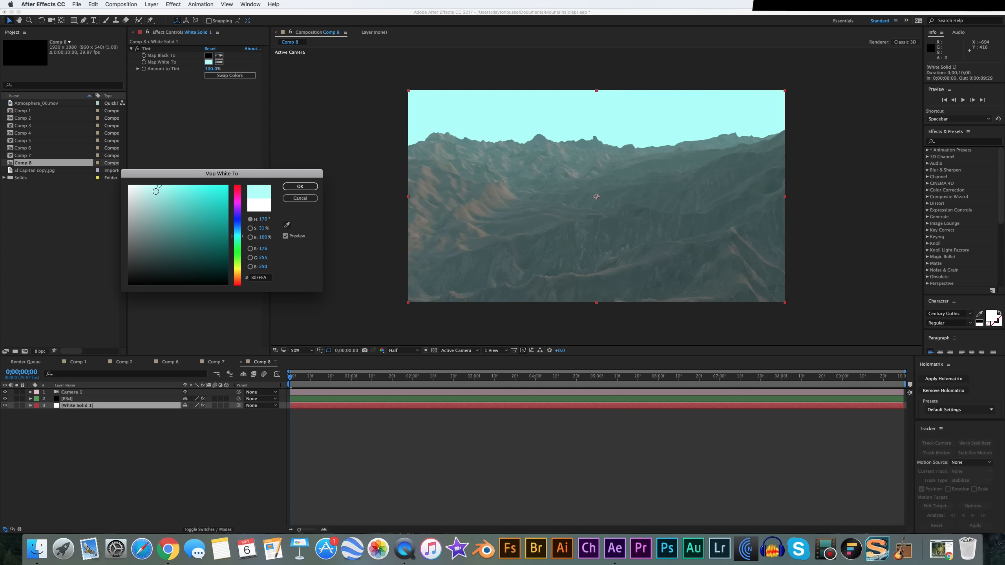
click(154, 190)
click(136, 199)
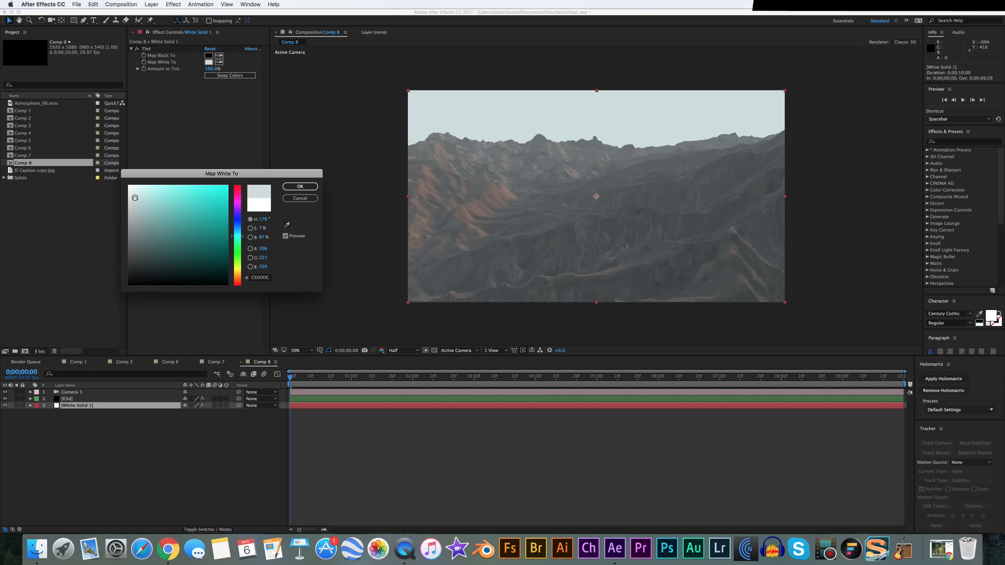
click(315, 186)
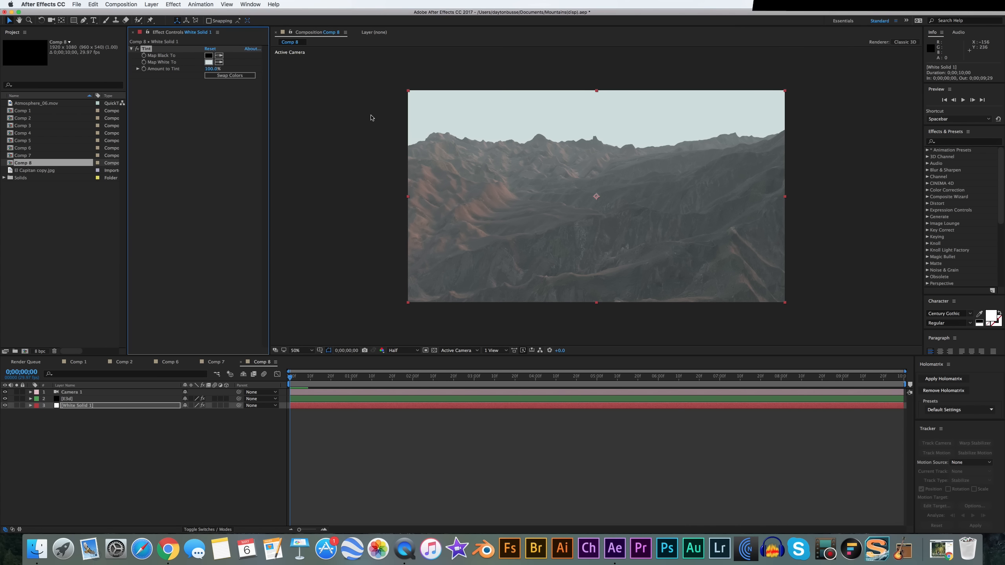
Step: Raise the E3d layer's fog opacity to 95% and its fog start distance to about 380
click(70, 399)
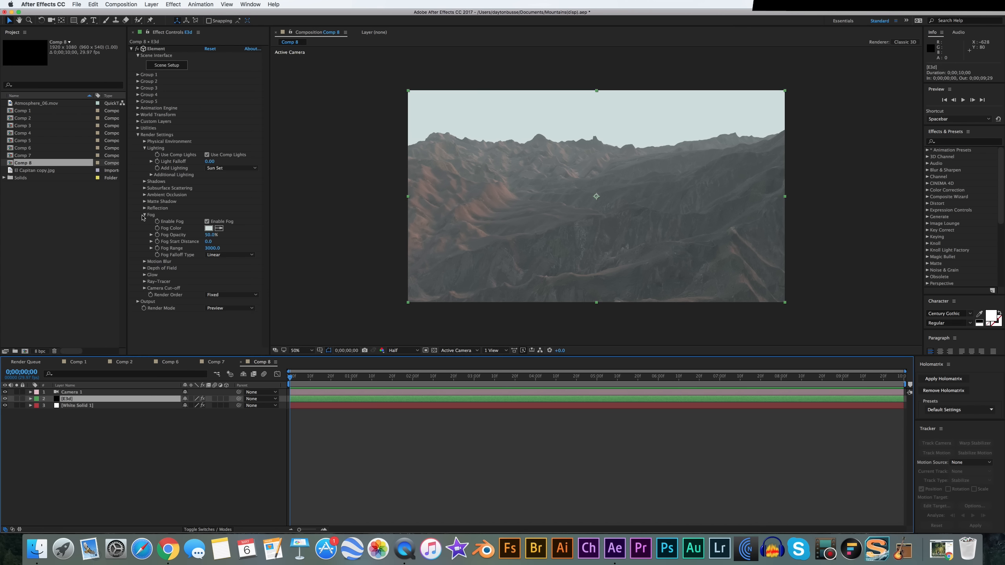
drag(211, 235, 228, 234)
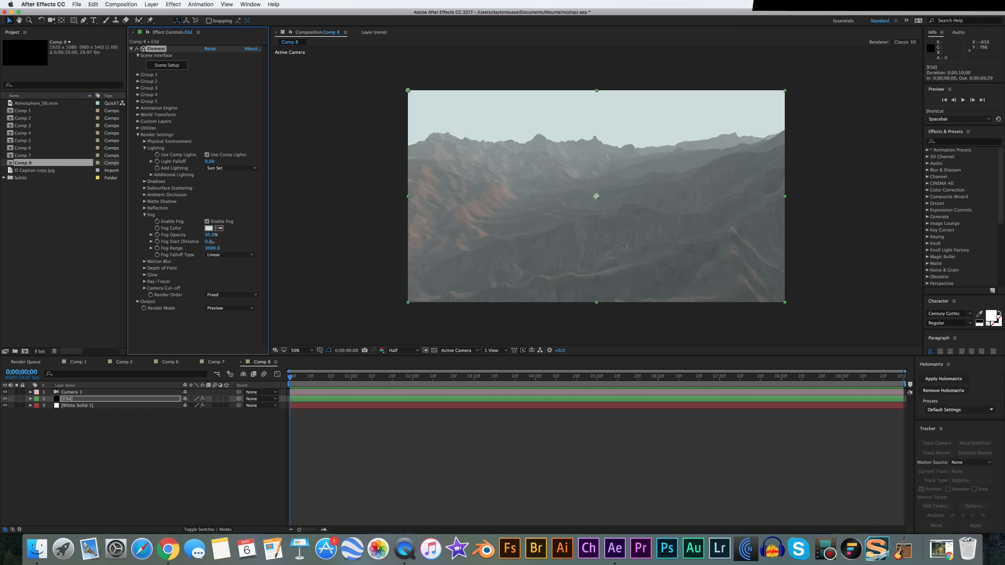
drag(210, 242, 224, 242)
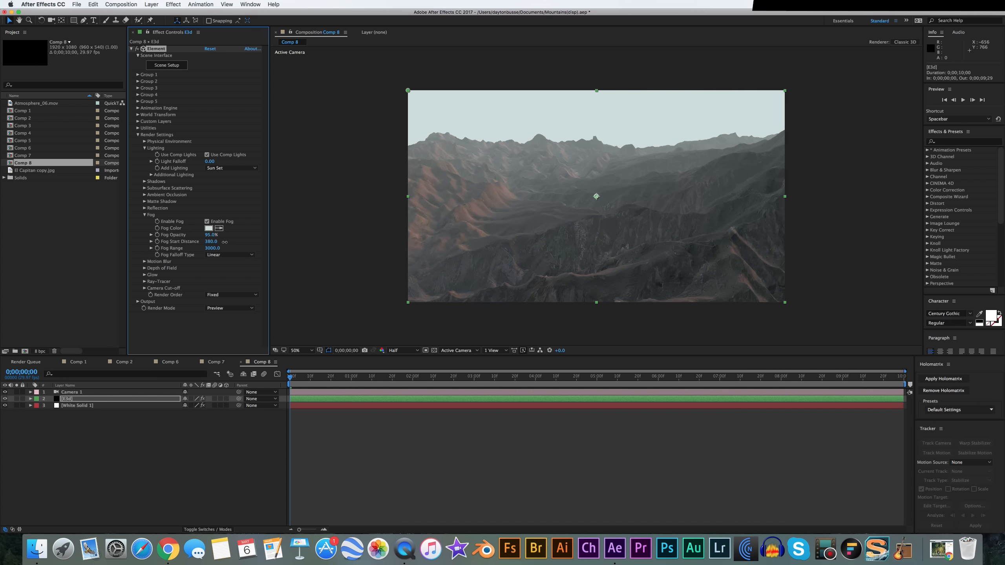
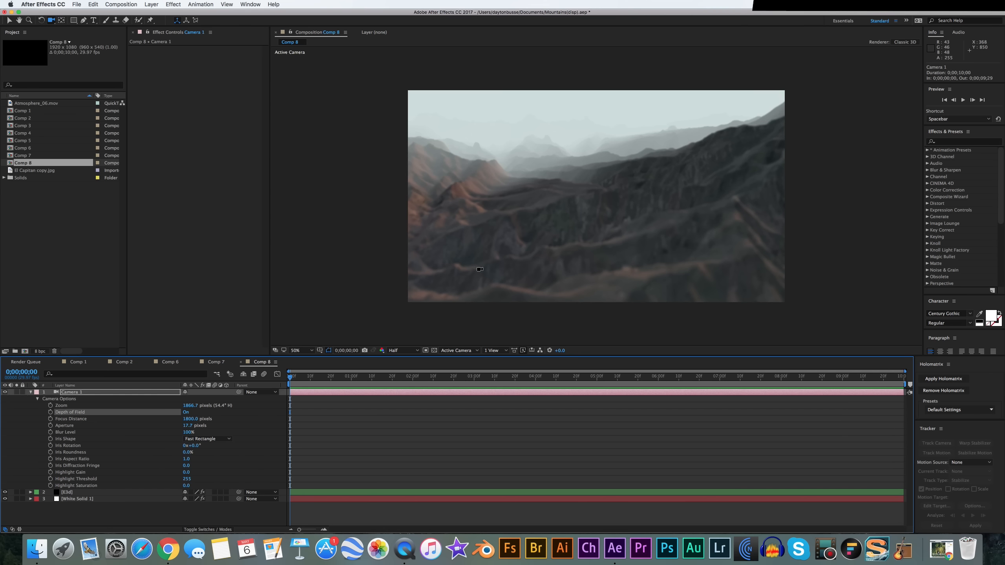
Step: Lower Camera 1's focus distance to 540 pixels and try an aperture of 358 pixels
click(71, 419)
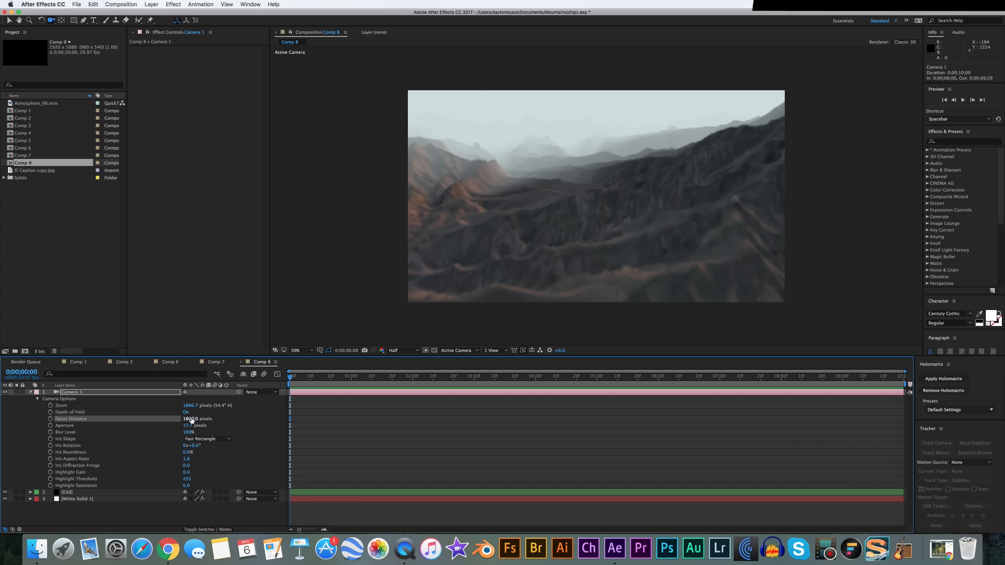
drag(190, 418, 129, 423)
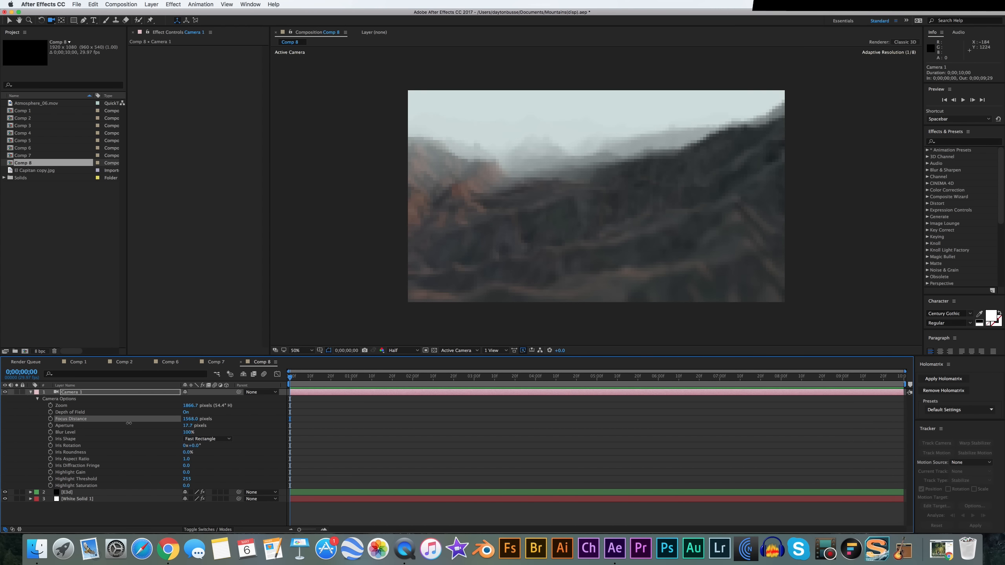
drag(2, 429, 4, 429)
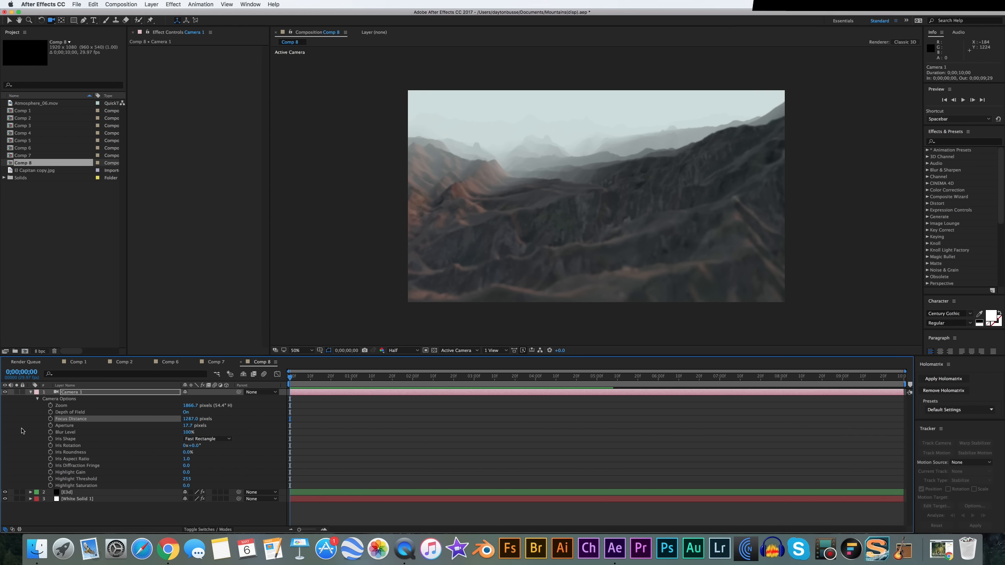
drag(190, 419, 135, 428)
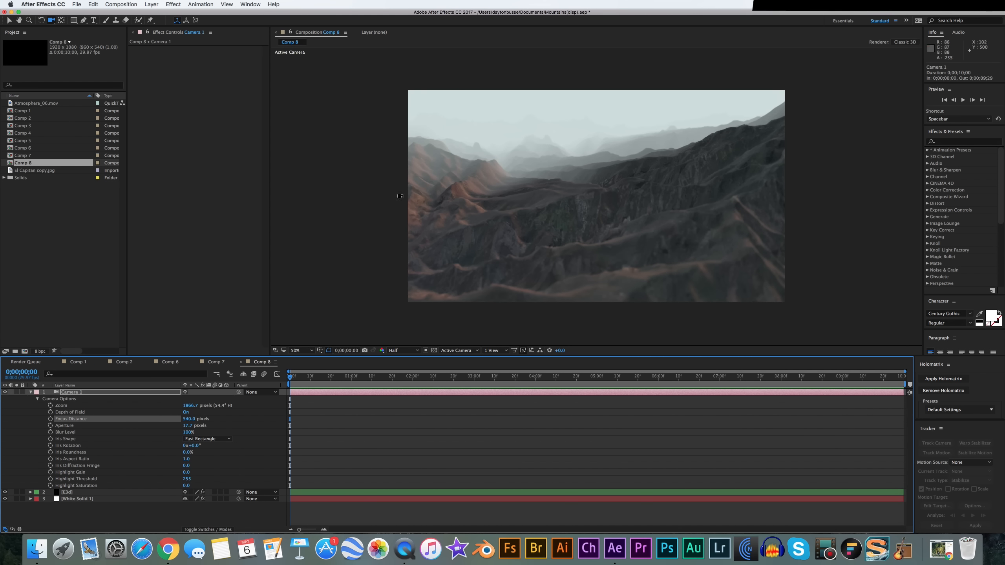
click(188, 427)
text(358)
key(Return)
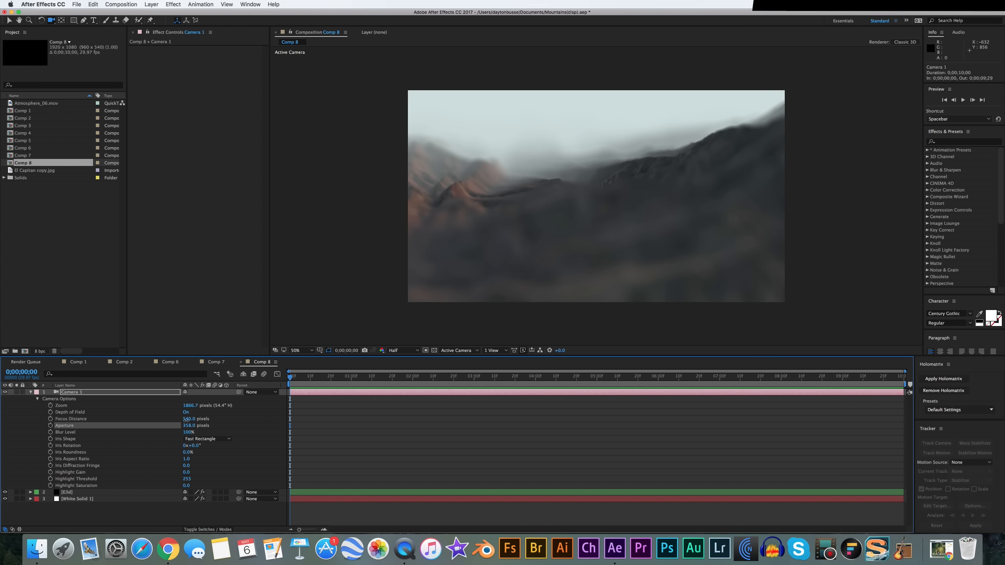
Step: Set Camera 1's focus distance to 515 pixels and its aperture to 35 pixels
click(189, 419)
drag(189, 419, 178, 421)
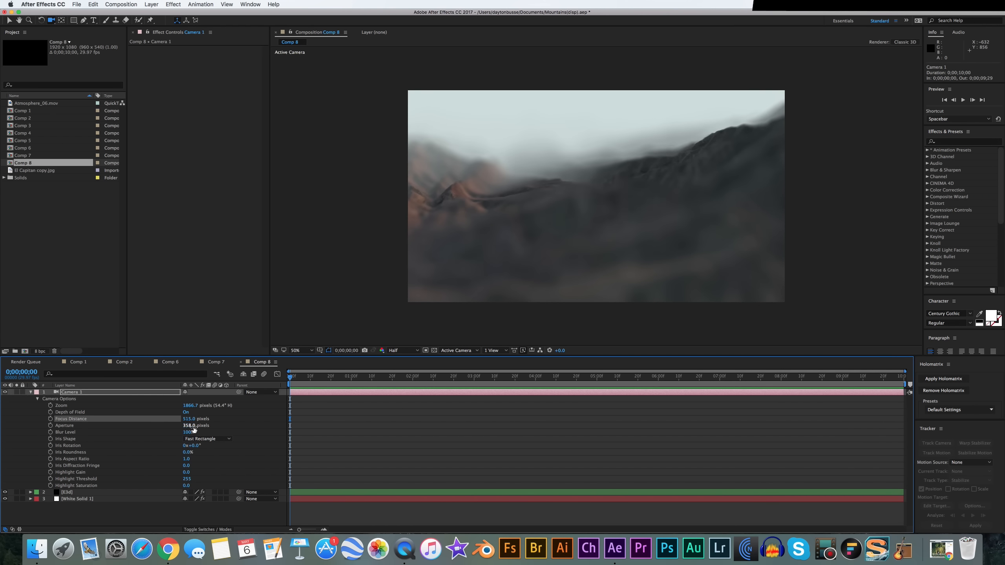
key(period)
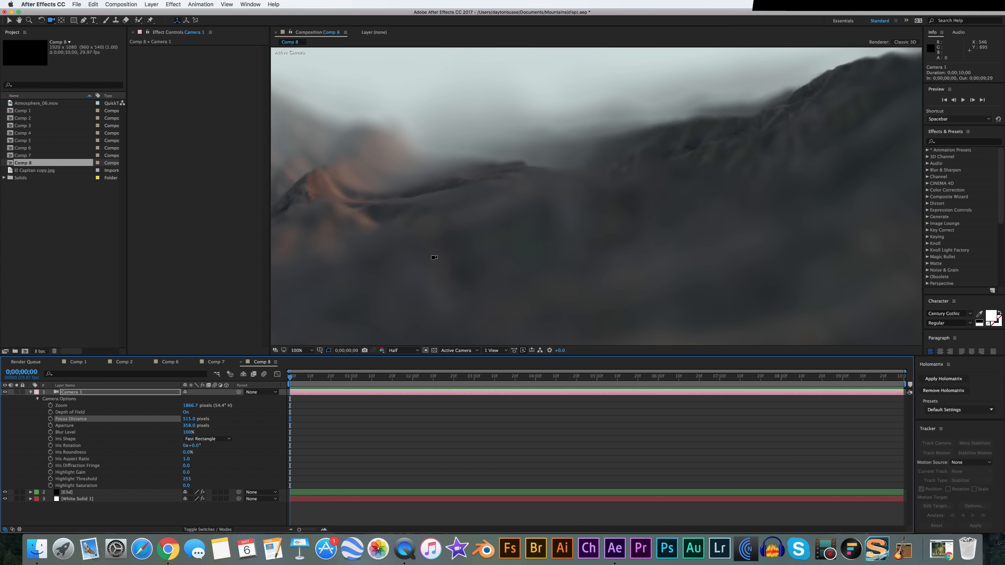
key(comma)
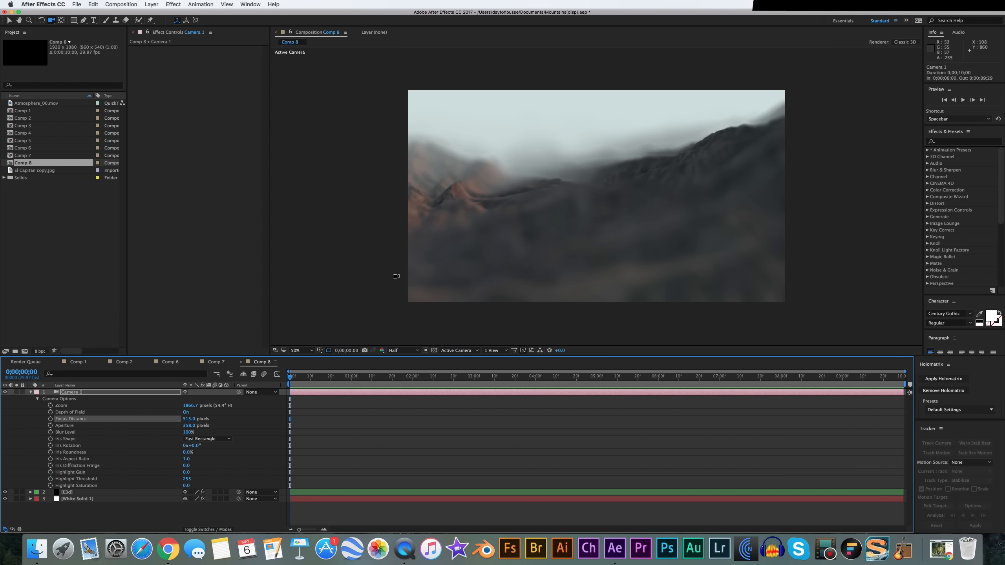
click(189, 427)
text(35)
key(Return)
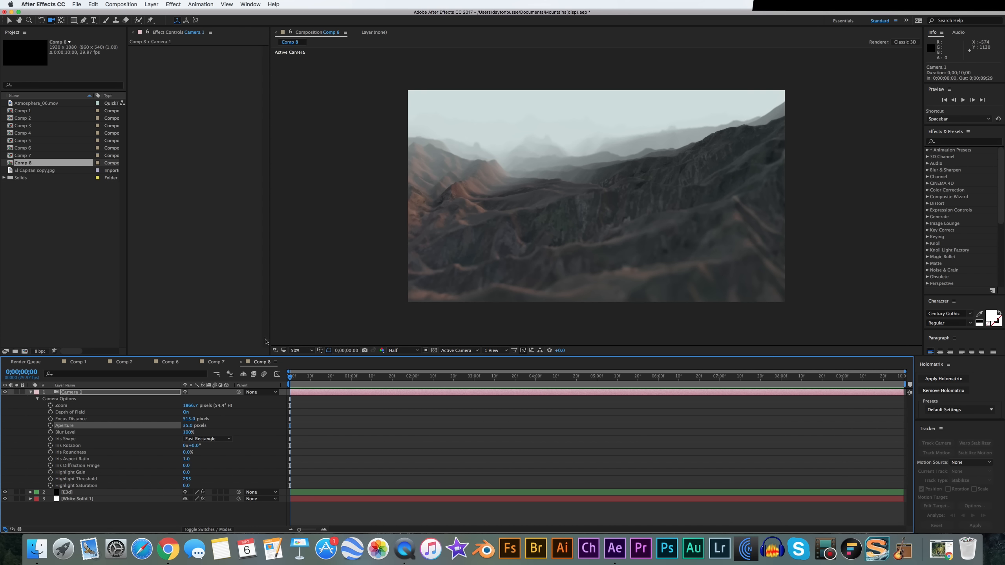
Step: Increase Camera 1's aperture to 45 pixels for a stronger foreground blur
click(224, 430)
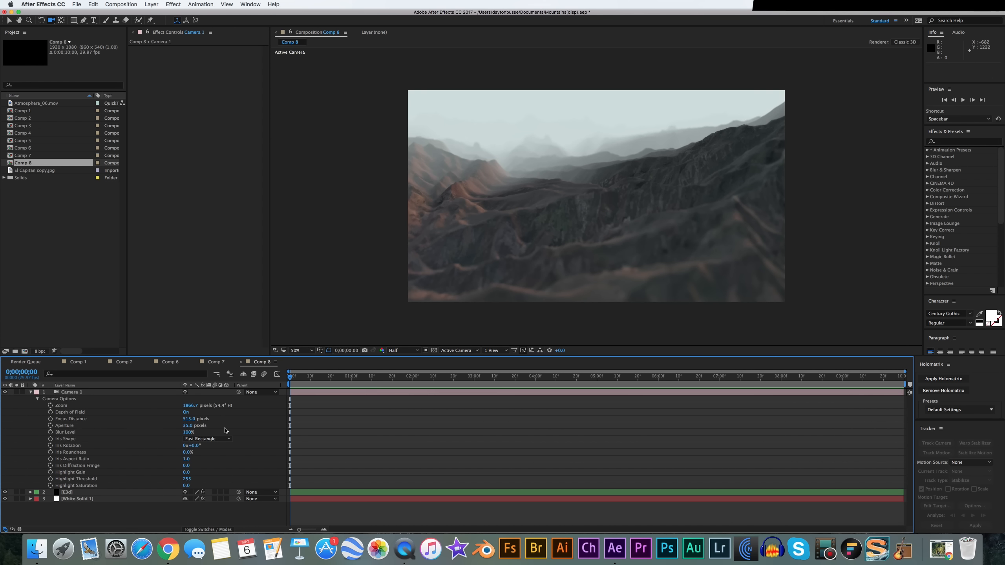
click(188, 426)
key(Return)
click(188, 426)
text(45)
click(129, 426)
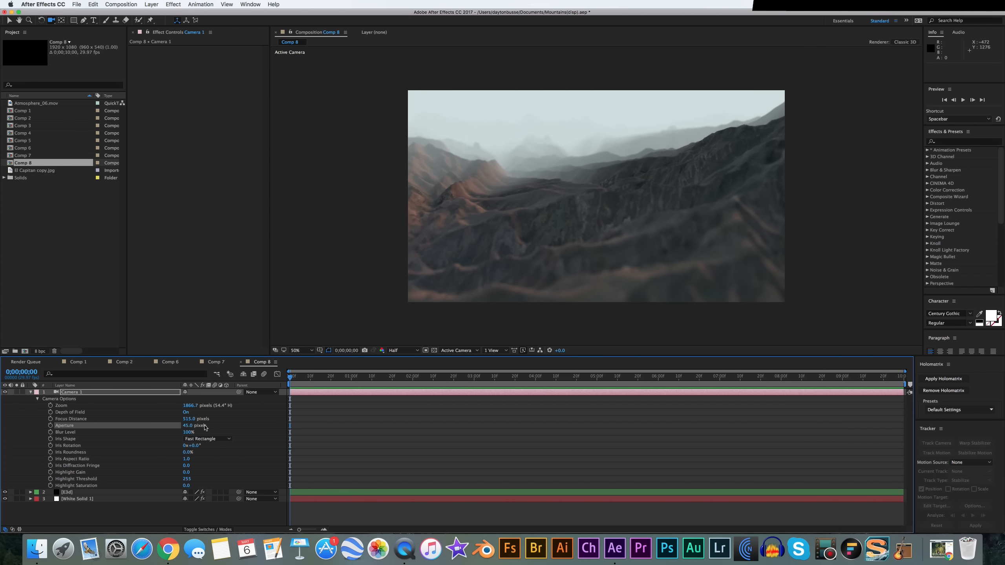
Step: Try Camera 1's blur level at 85% and 50%, and settle on 60%
click(188, 426)
key(Tab)
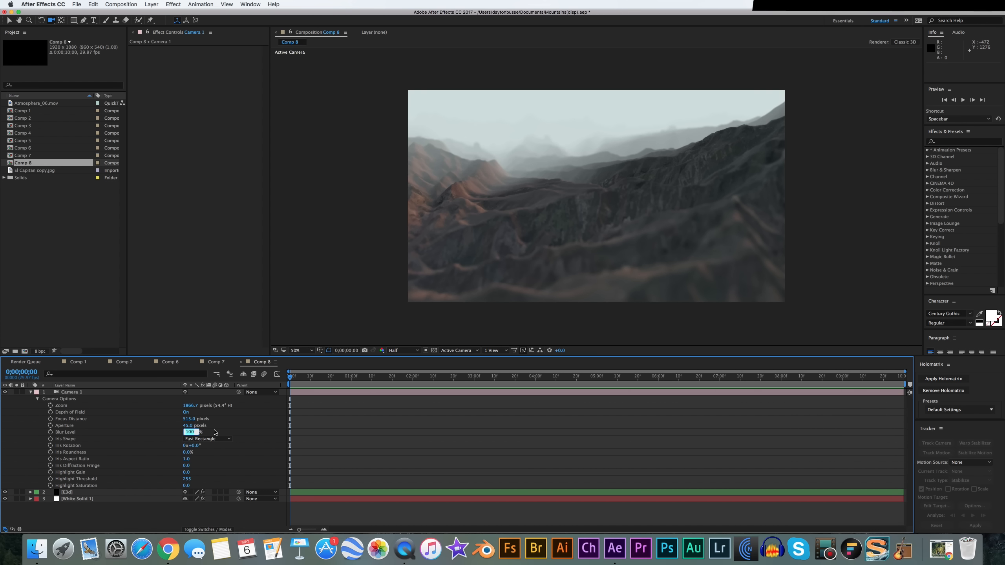
text(85)
key(Return)
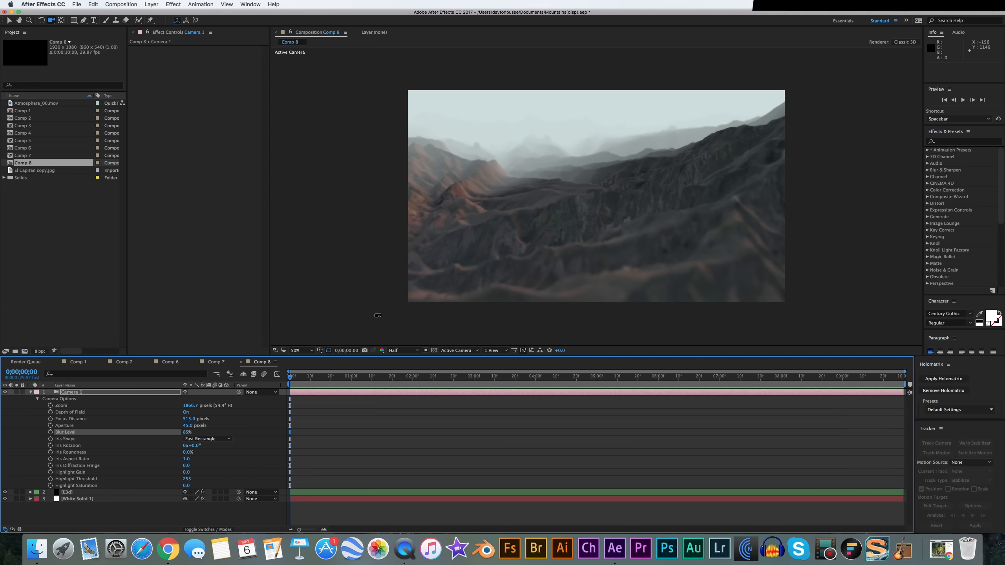
click(193, 435)
text(50)
key(Return)
click(187, 432)
text(60)
key(Return)
Step: Enable ambient occlusion on the E3d layer, try an SSAO intensity of 5, and settle on 3.5
click(92, 492)
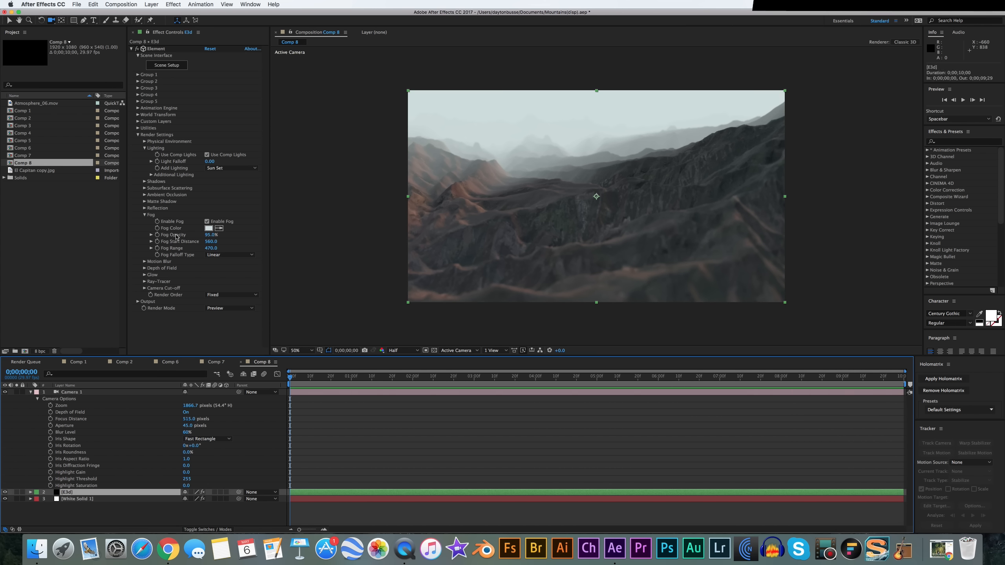
click(145, 195)
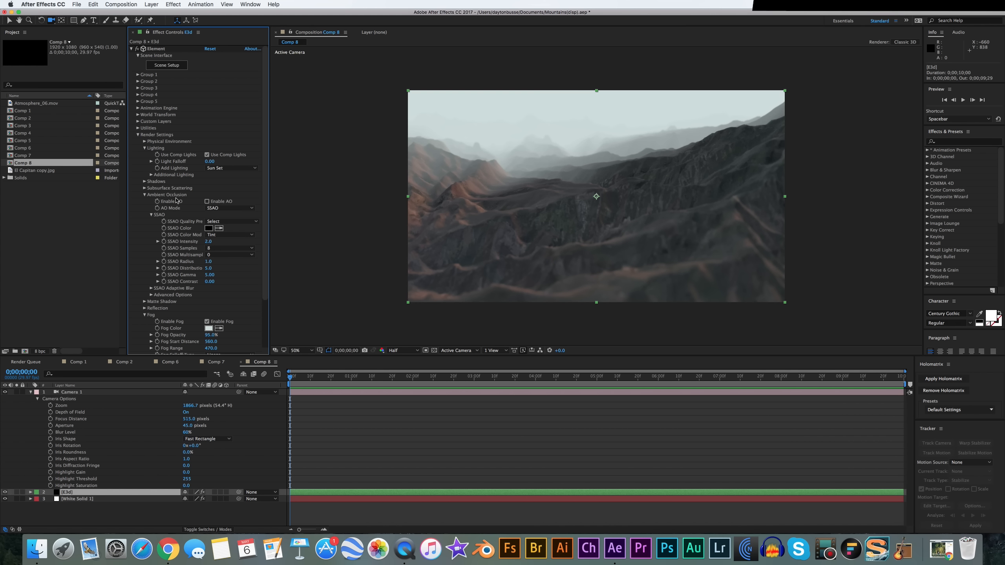
click(206, 201)
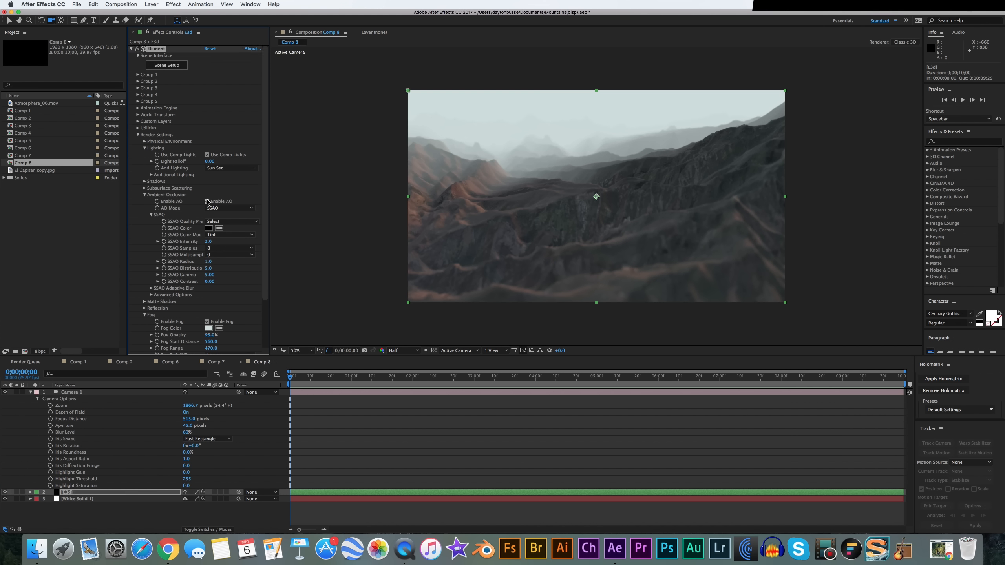
click(208, 242)
text(5)
key(Return)
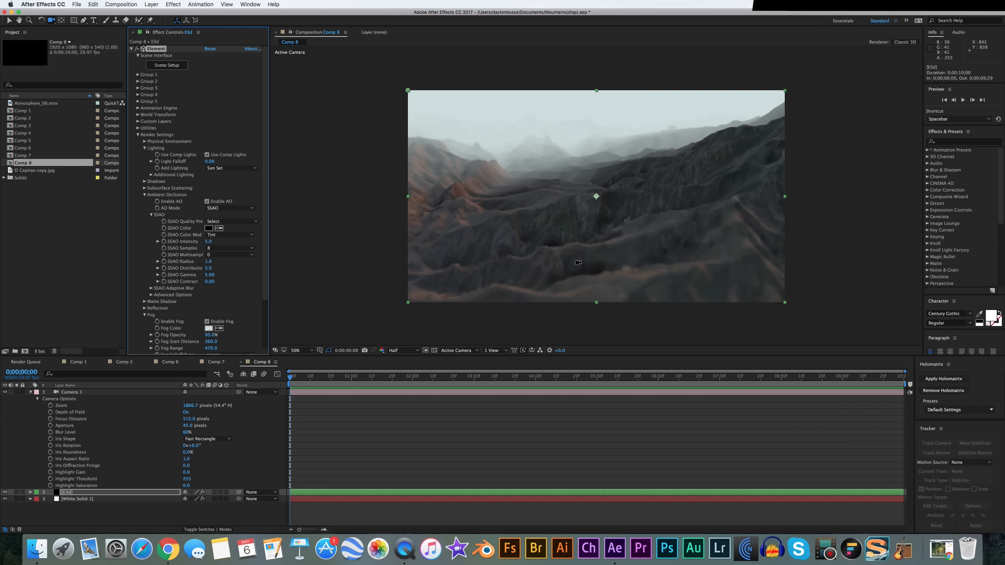
click(210, 241)
key(Return)
Step: Try a pure red (FF0000) SSAO color to inspect the occlusion coverage, and discard it
click(208, 227)
drag(200, 230, 230, 181)
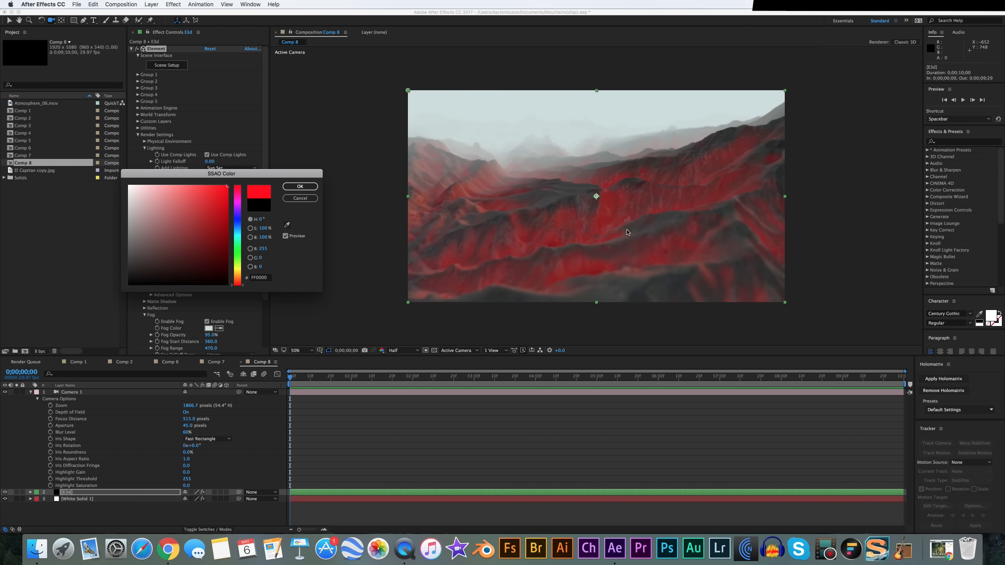
click(301, 199)
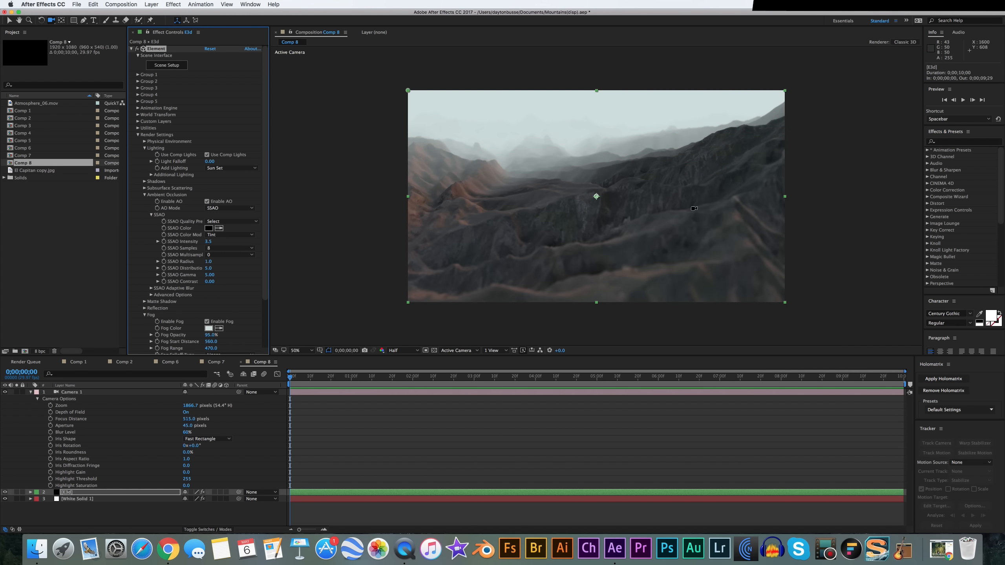
click(144, 195)
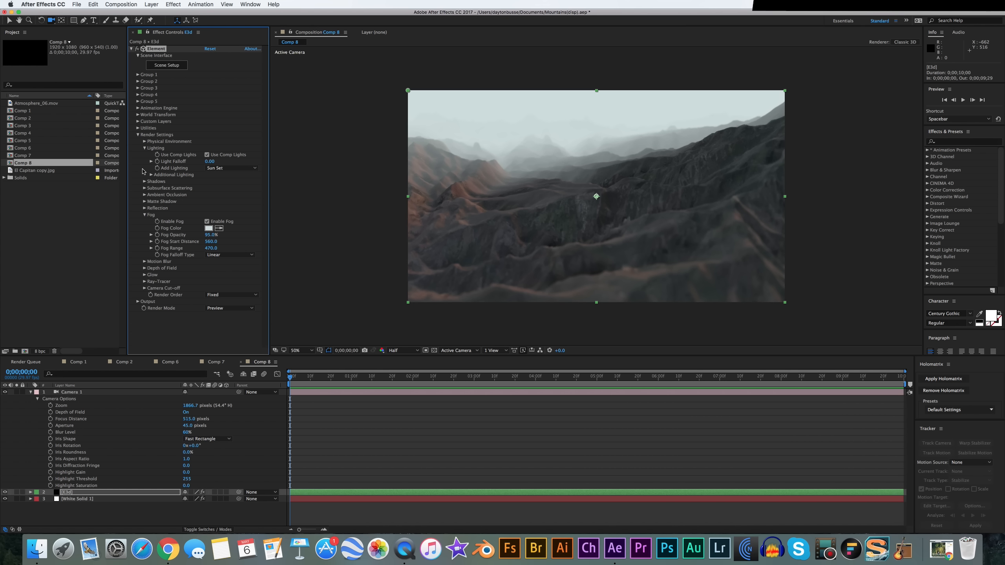
Step: Raise the physical environment's exposure to 1.04 in the Element render settings
click(145, 142)
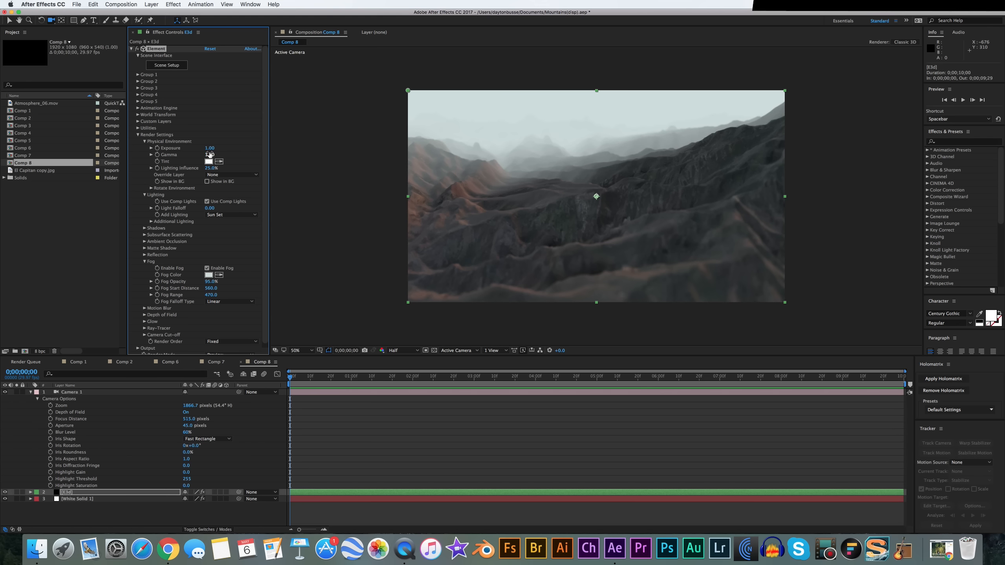
drag(213, 148, 213, 147)
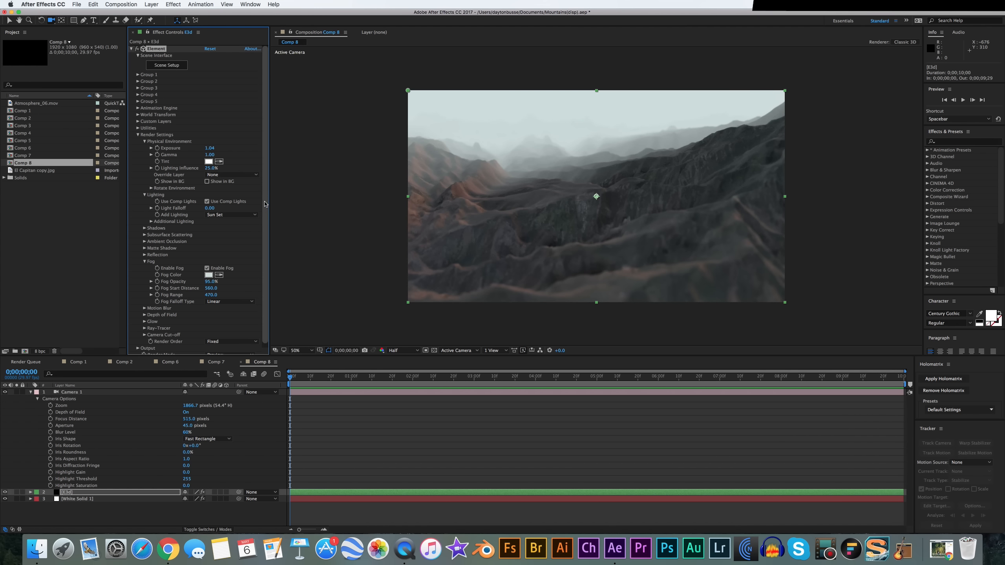
click(144, 141)
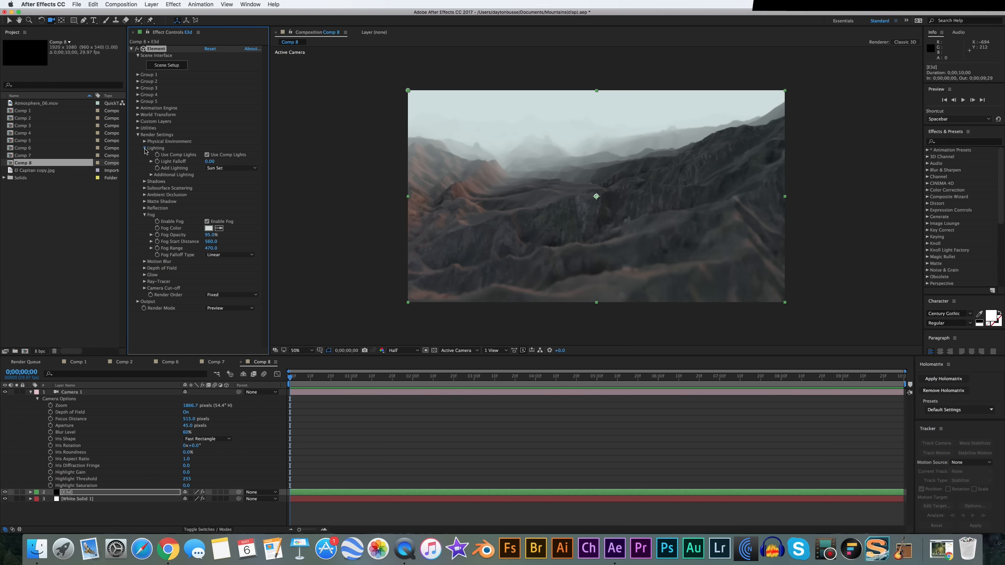
click(144, 148)
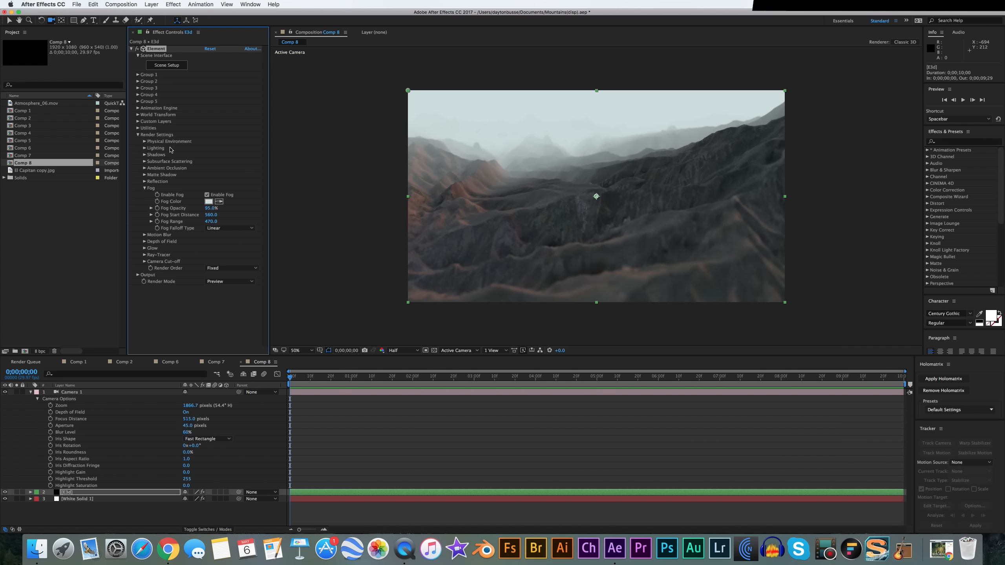
Step: Raise the diffuse level in Element's Multi-Pass Mixer to 2.06
click(139, 275)
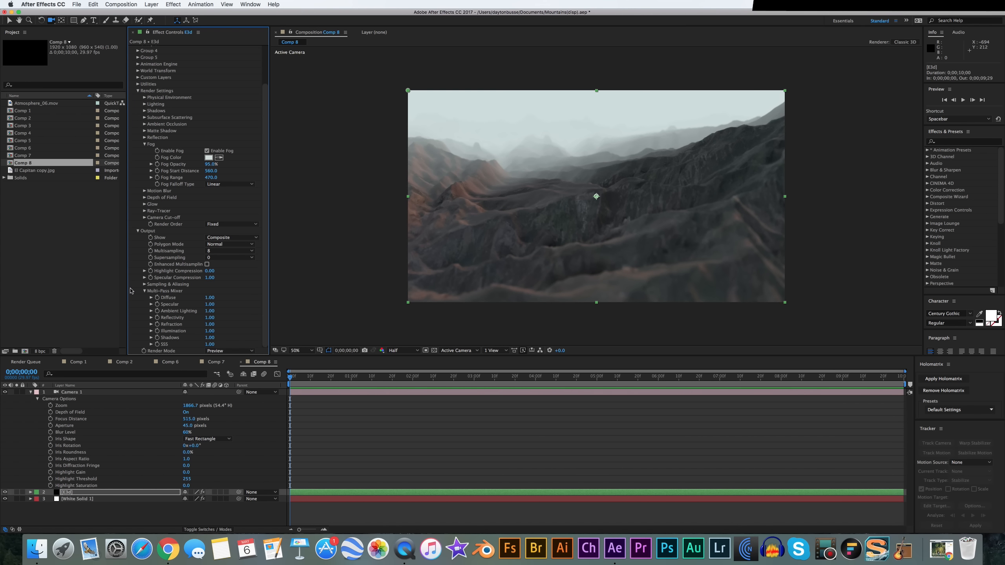
click(145, 291)
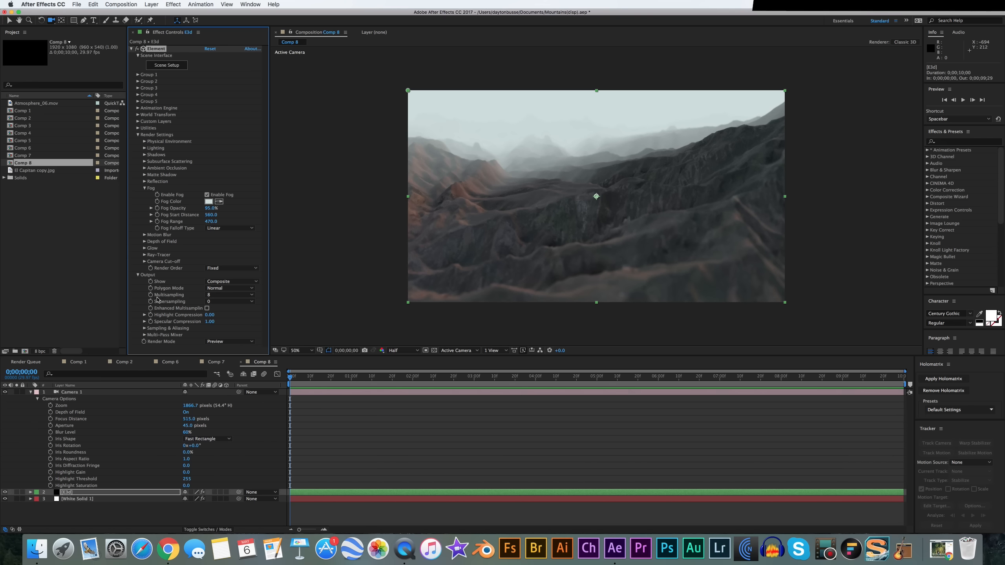
click(145, 334)
drag(209, 298, 240, 295)
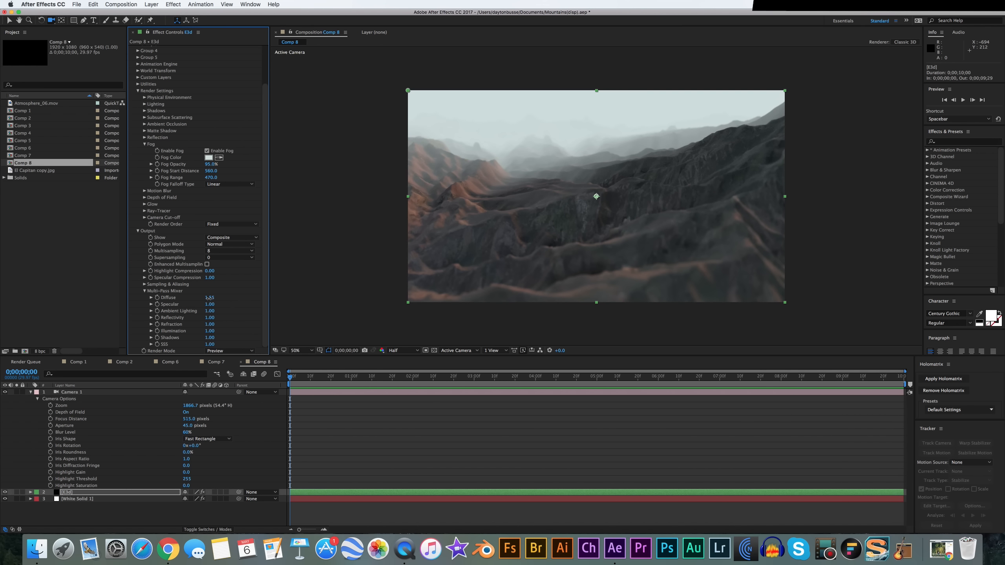
drag(207, 298, 218, 297)
drag(209, 297, 223, 297)
Step: Raise the specular level in the Multi-Pass Mixer, trying 17.89 and 17.25, and settle on 15
drag(210, 305, 243, 304)
drag(419, 299, 533, 295)
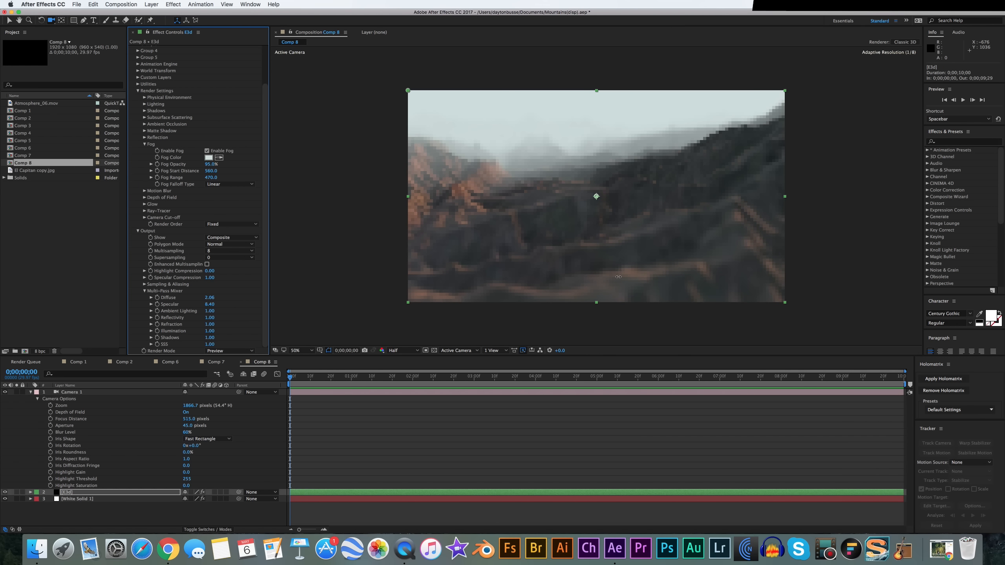
drag(618, 277, 767, 267)
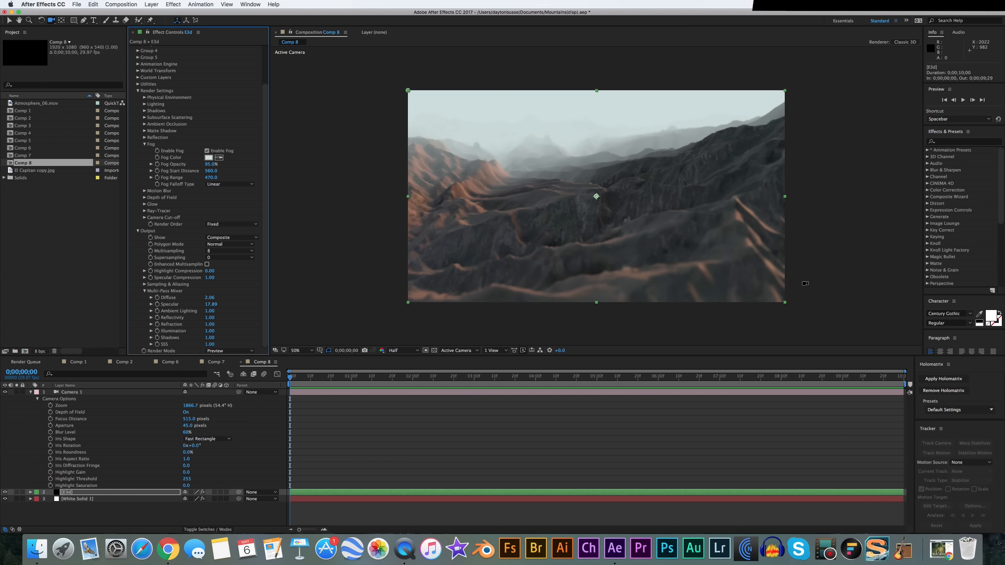
click(211, 304)
text(17.25)
key(Return)
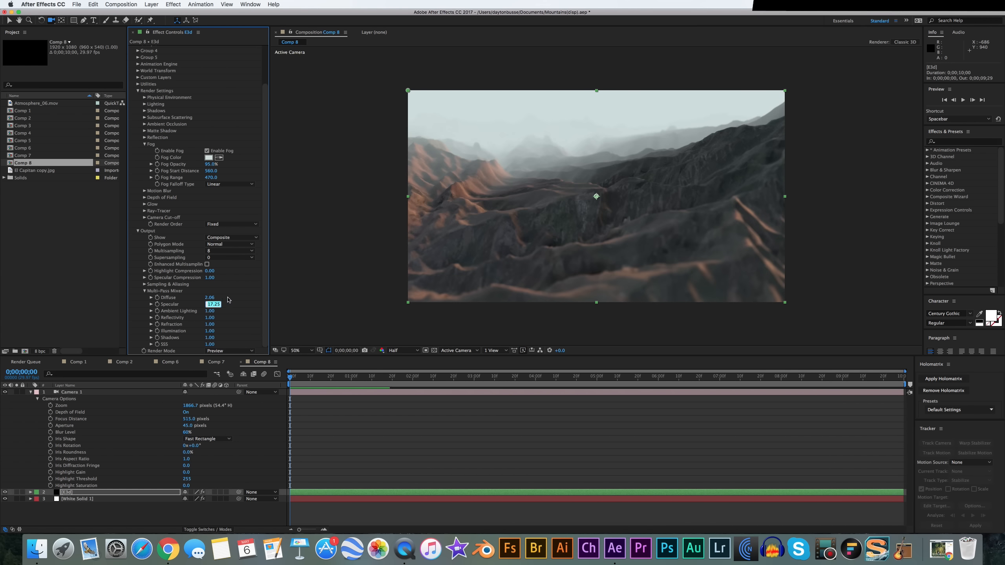
text(15)
key(Return)
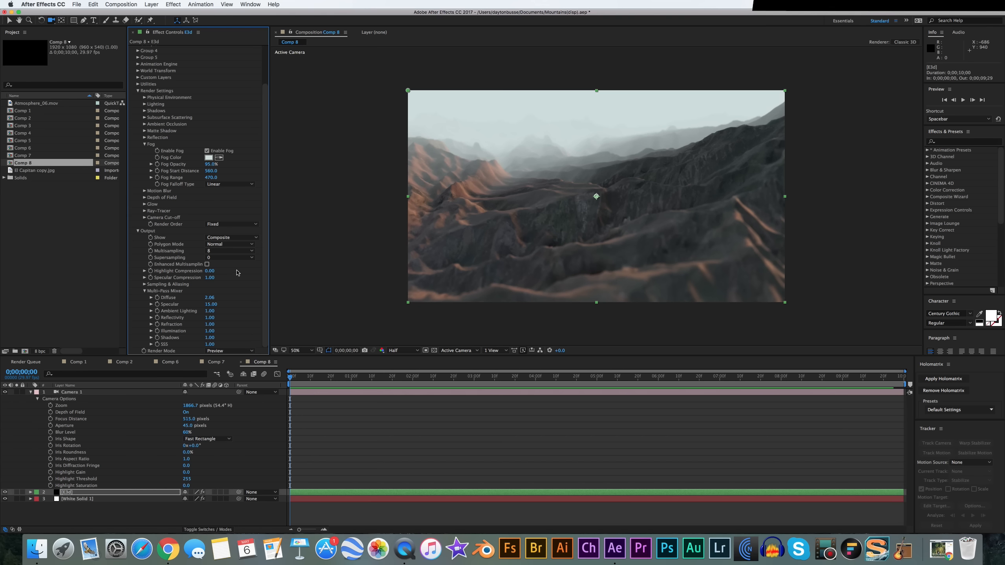
Step: Try diffuse levels of 1.27 and 1.75 in the Multi-Pass Mixer, and settle on 1.9
drag(209, 297, 212, 298)
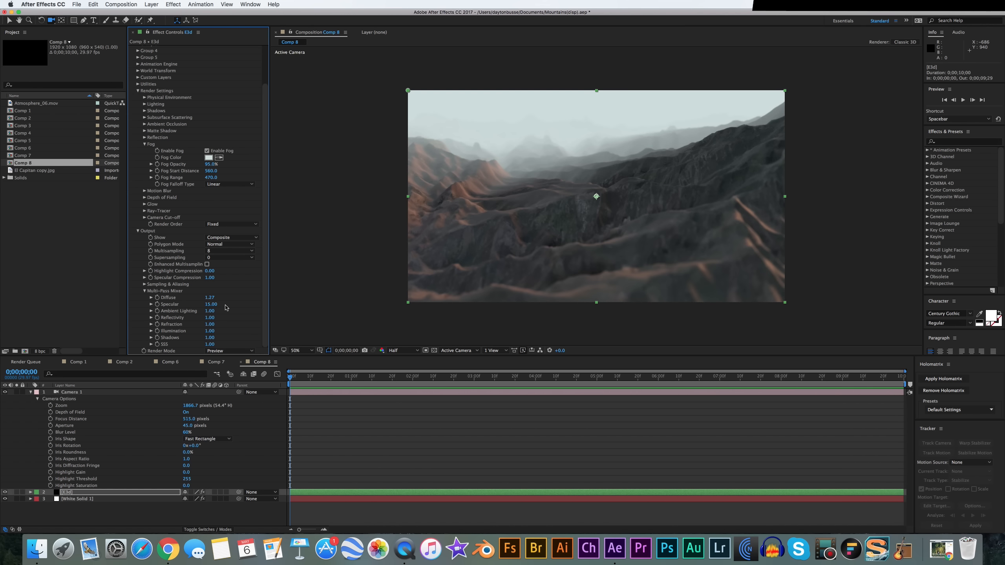
key(super+z)
click(211, 297)
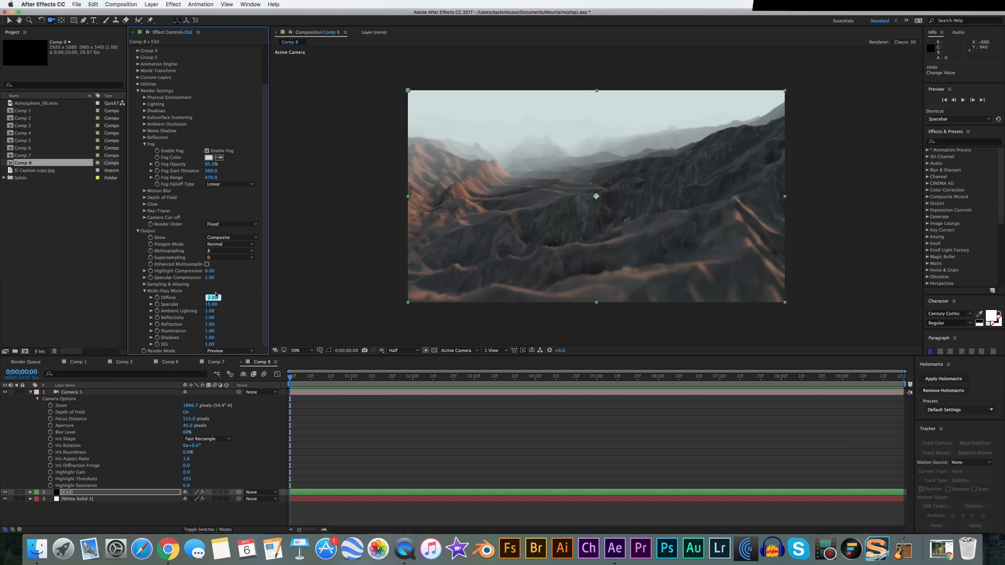
text(1.75)
key(Return)
click(215, 297)
text(1.9)
key(Return)
Step: Start keyframing Camera 1's point of interest and position at 0 seconds
click(31, 392)
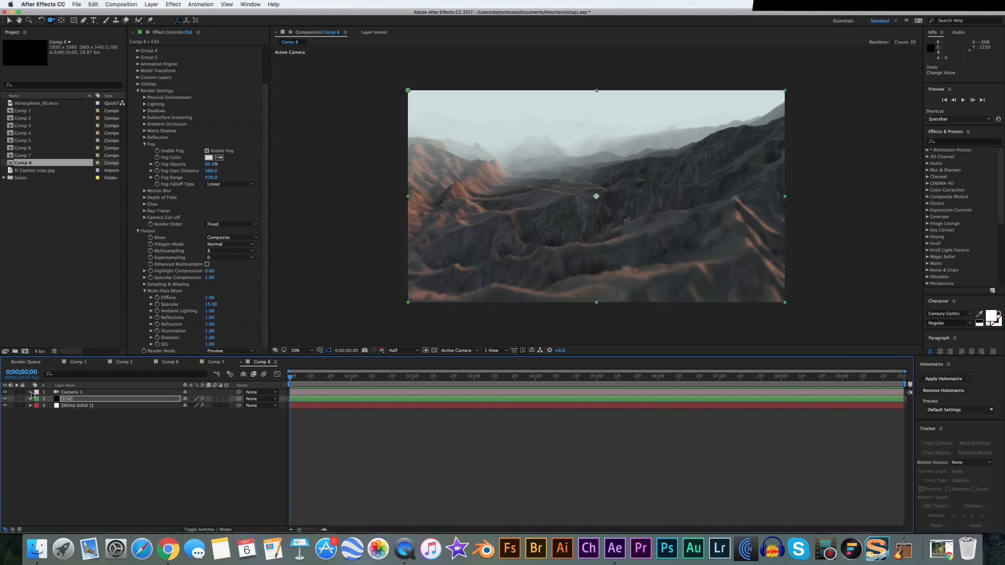
click(31, 392)
click(38, 399)
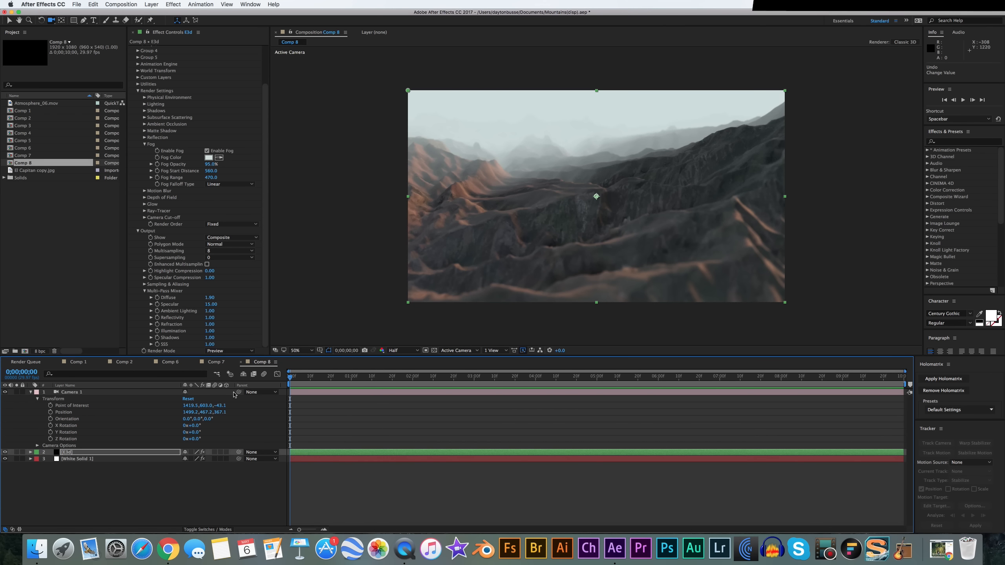
click(51, 406)
click(50, 412)
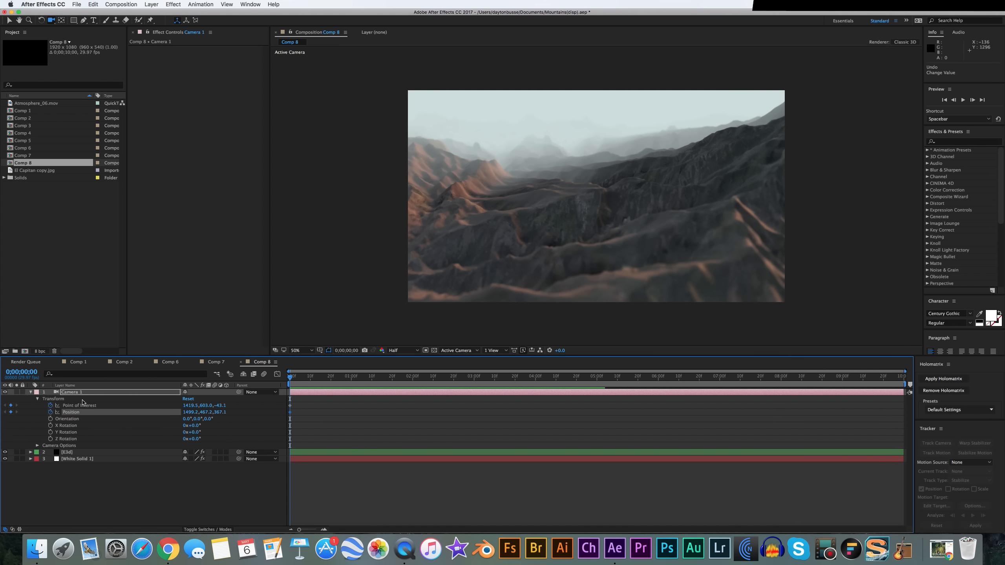
Step: At 4 seconds, move Camera 1 sideways over the terrain to a position of about 1550, 481, 362
click(355, 378)
drag(363, 381, 600, 365)
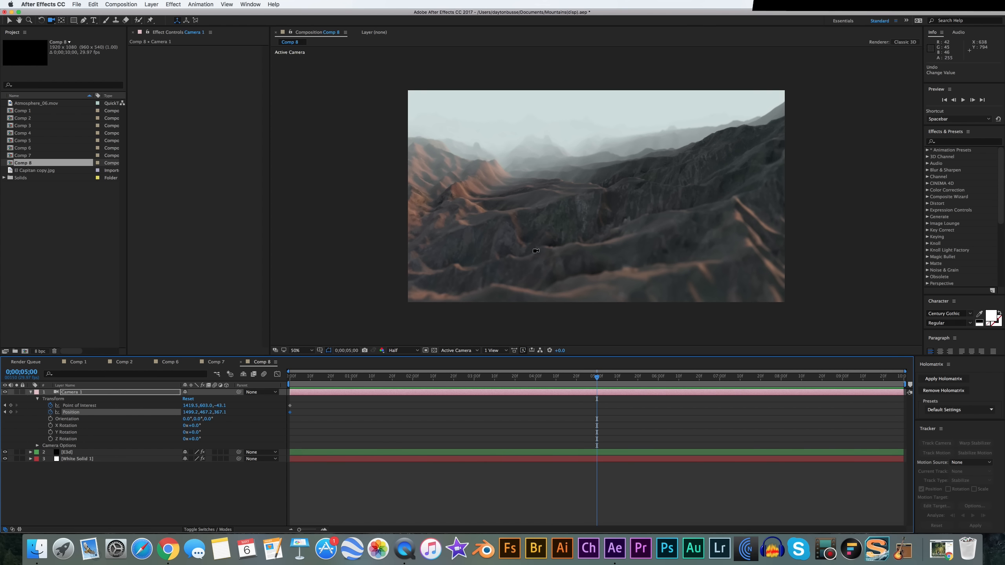
click(535, 378)
drag(572, 198, 614, 190)
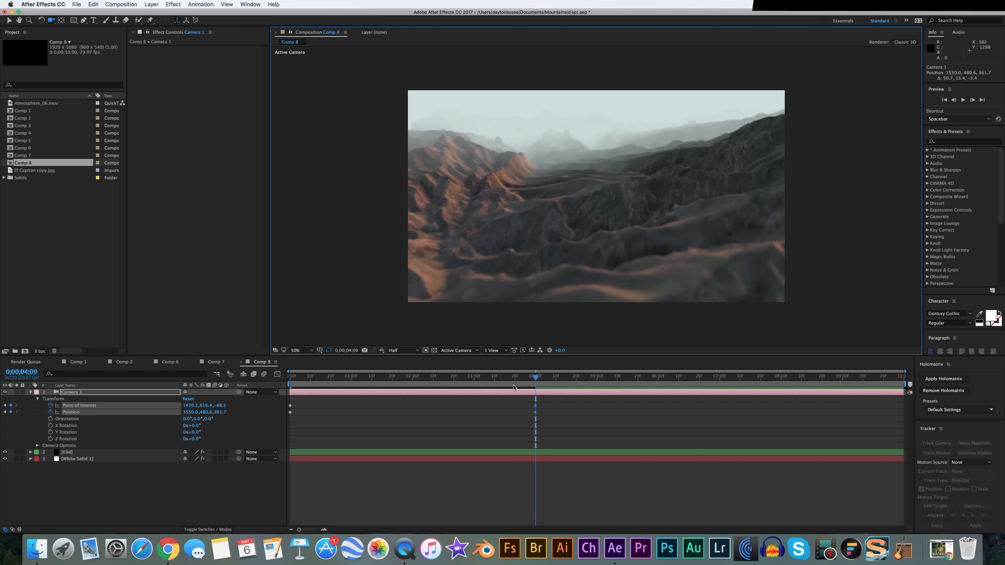
Step: Play the camera animation from the start and review the movement over the terrain
key(Home)
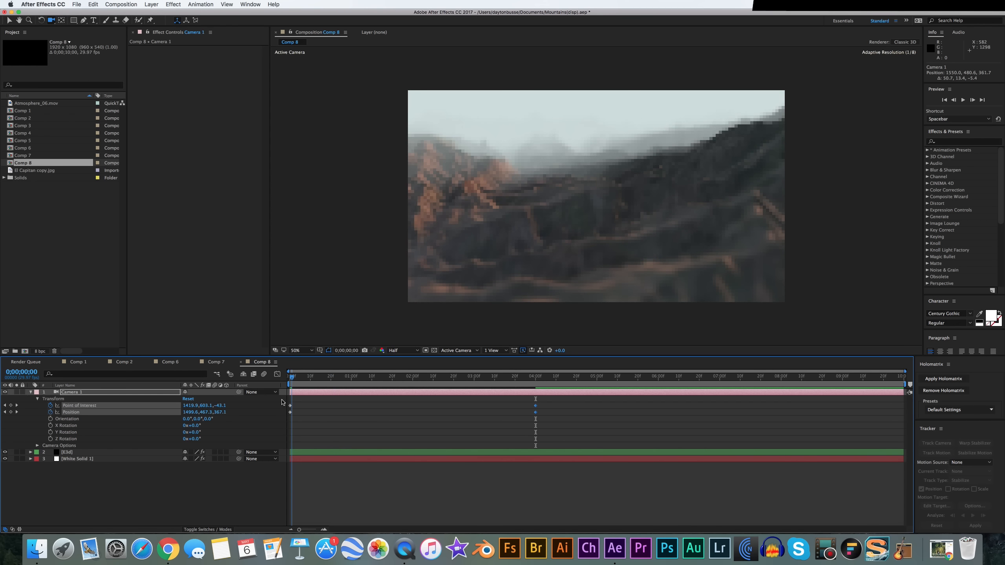
key(space)
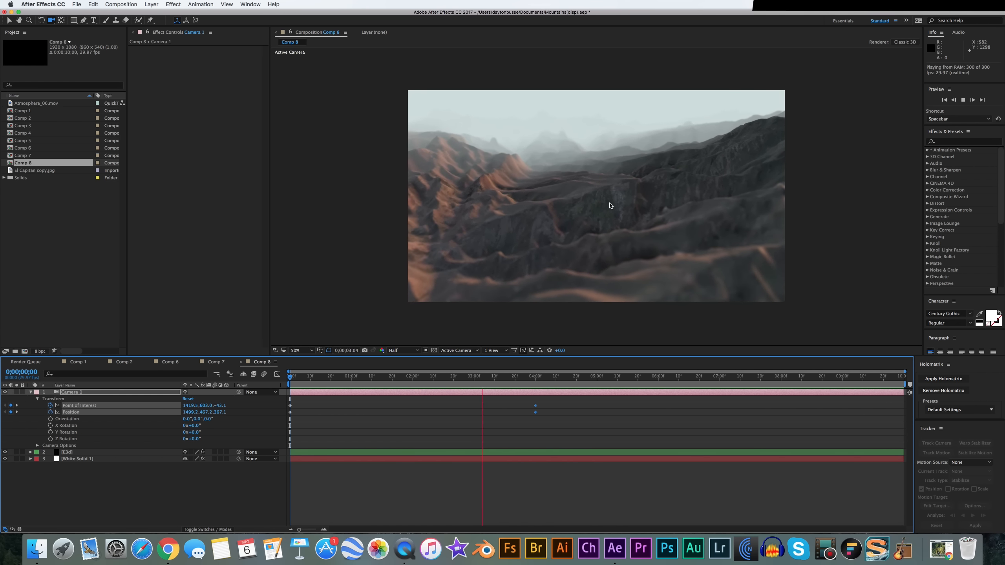
key(space)
drag(532, 377, 283, 380)
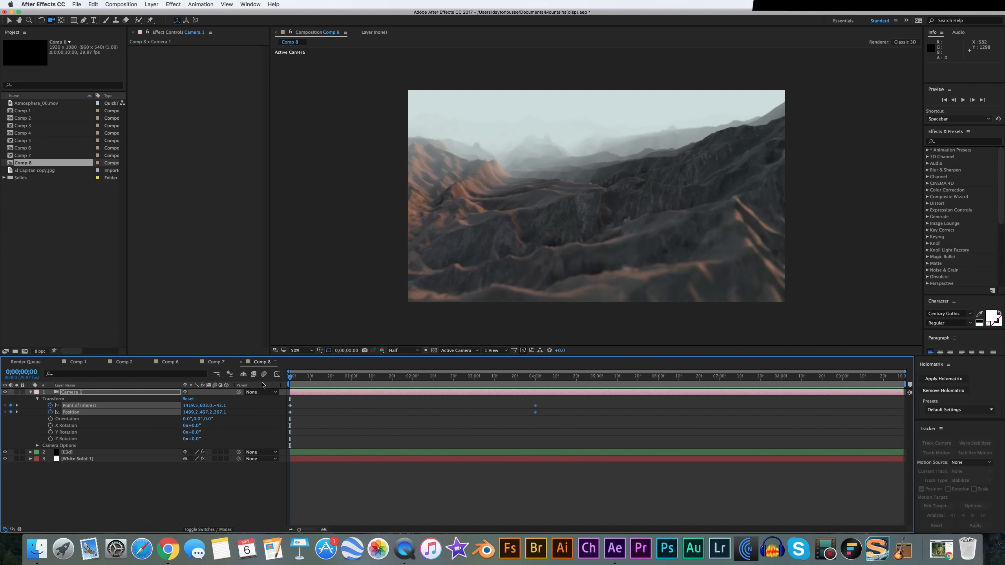
key(space)
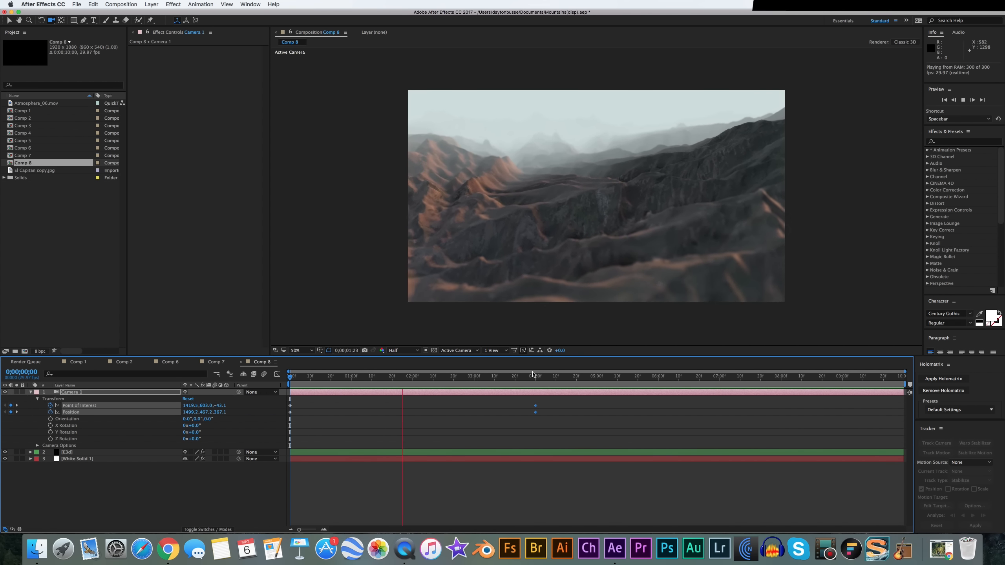
key(space)
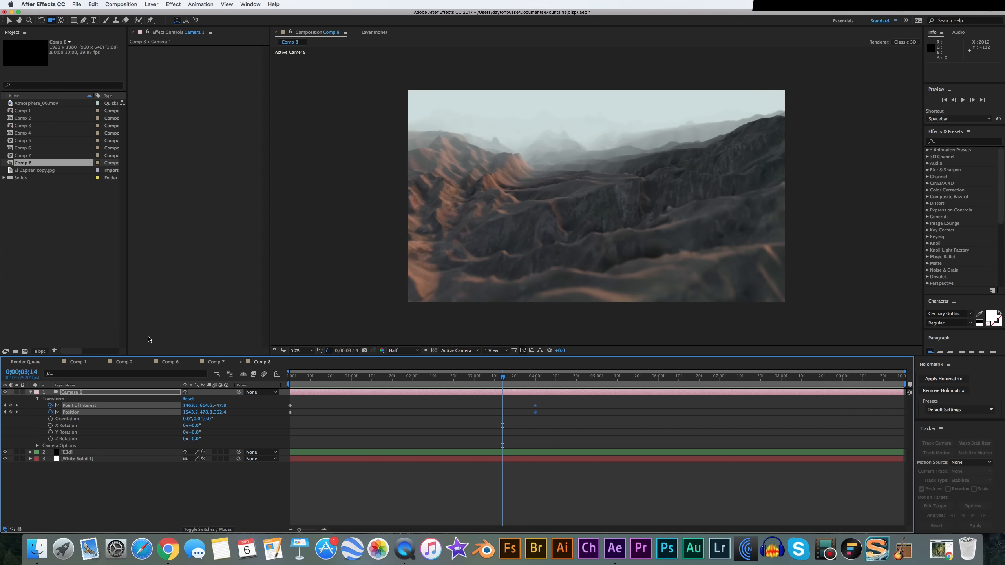
Step: Reveal Comp 8 in the project and nest it in a new composition
right_click(264, 361)
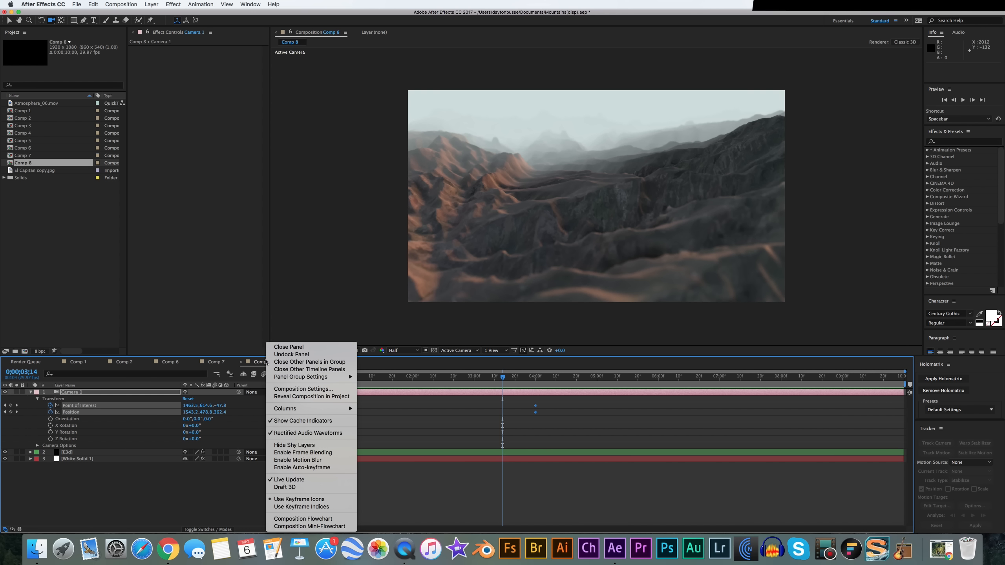
click(303, 397)
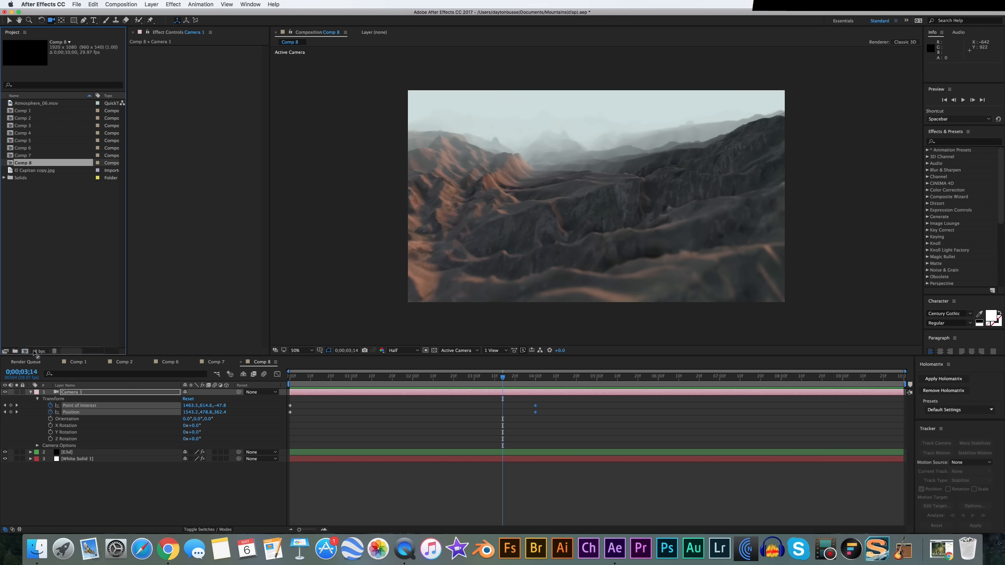
mouse_move(33, 351)
mouse_down()
mouse_move(37, 328)
mouse_move(24, 351)
mouse_up()
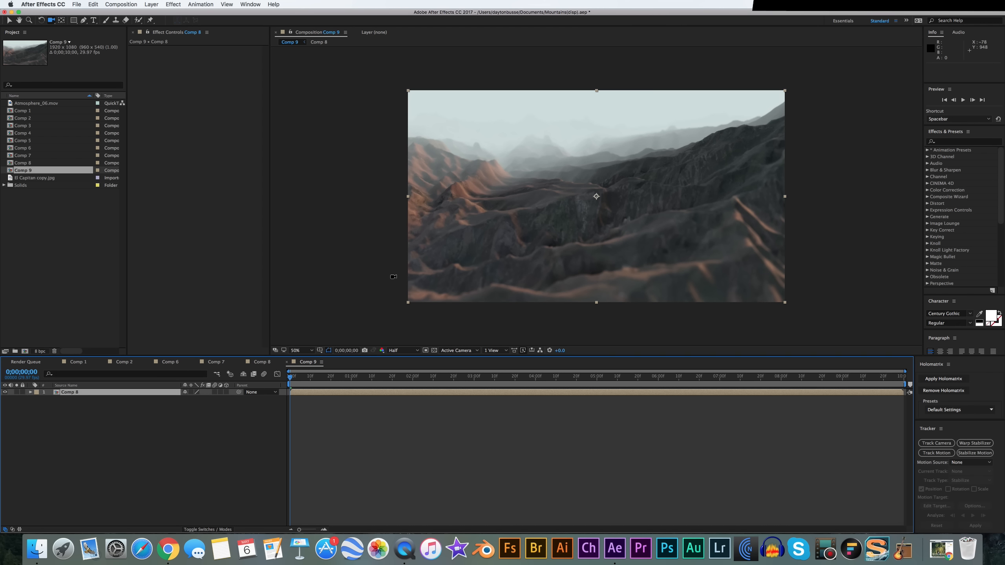
Step: Start a new solid in Comp 9 with the aspect ratio unlocked and a height of 813 px
key(v)
key(super+y)
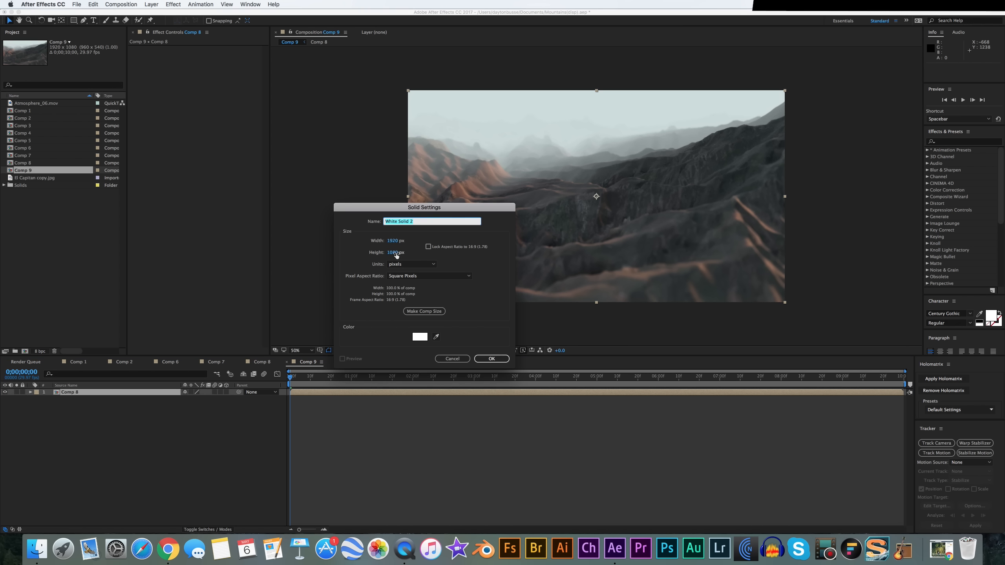
click(429, 246)
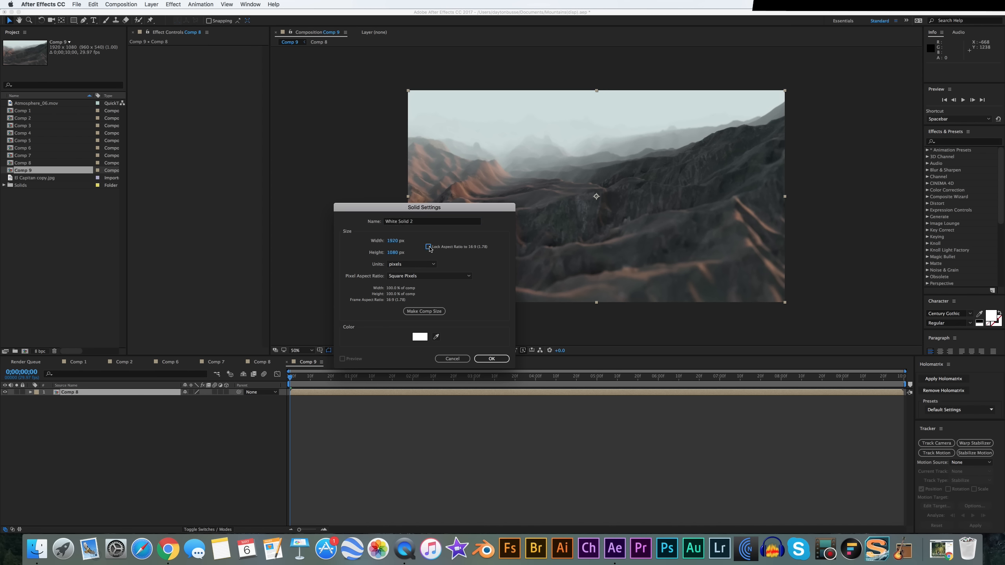
click(429, 247)
click(397, 252)
text(813)
click(459, 255)
Step: Set the new solid's color to black and create it
click(423, 338)
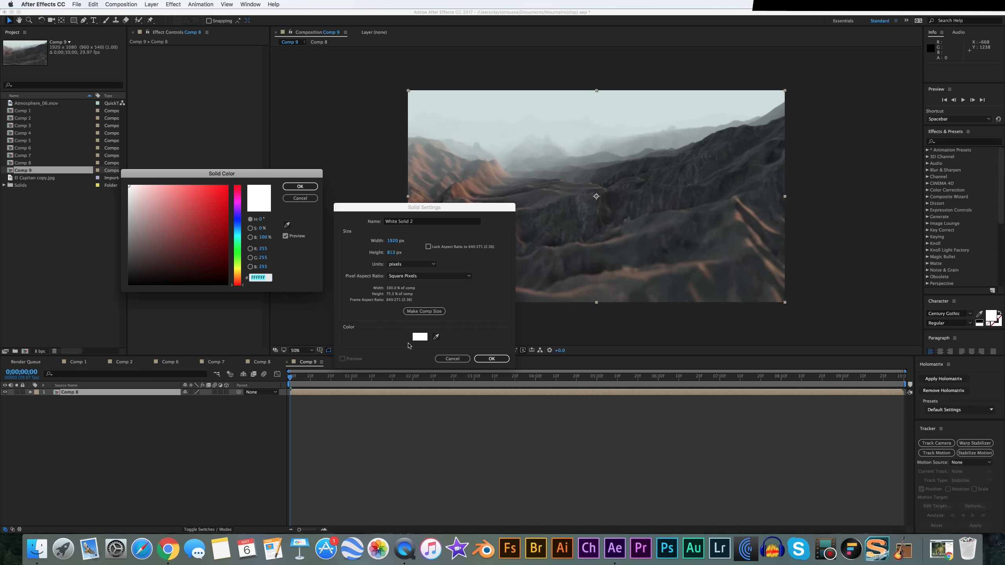
drag(164, 241, 130, 284)
click(300, 186)
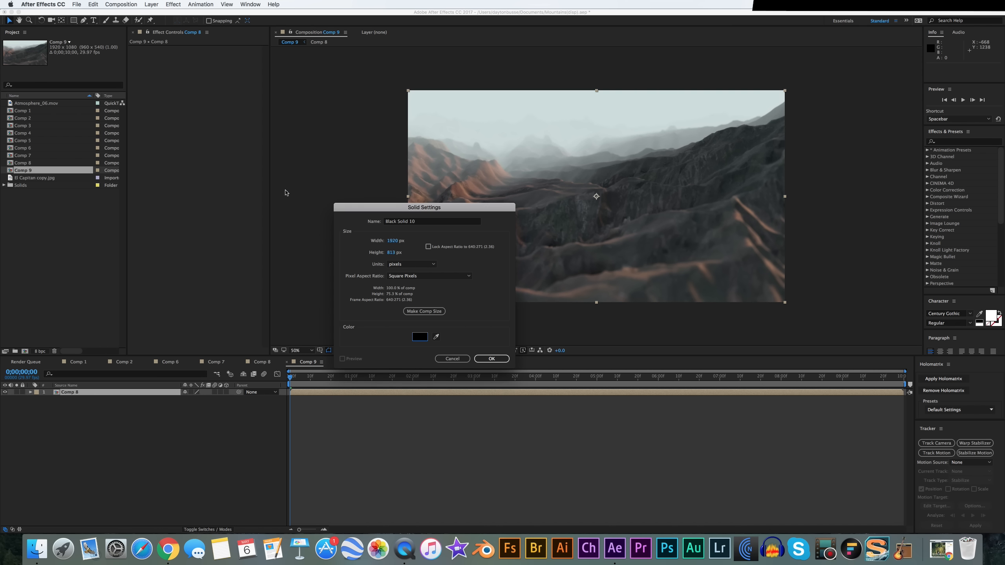
click(420, 337)
click(308, 187)
click(492, 359)
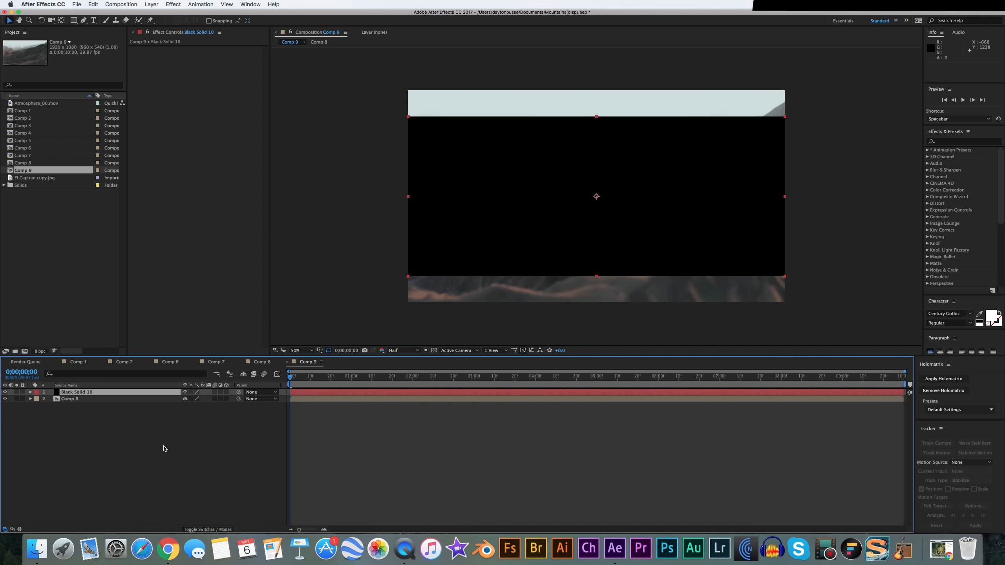
Step: Create a second black solid at full composition size, 1920 x 1080 px
key(super+y)
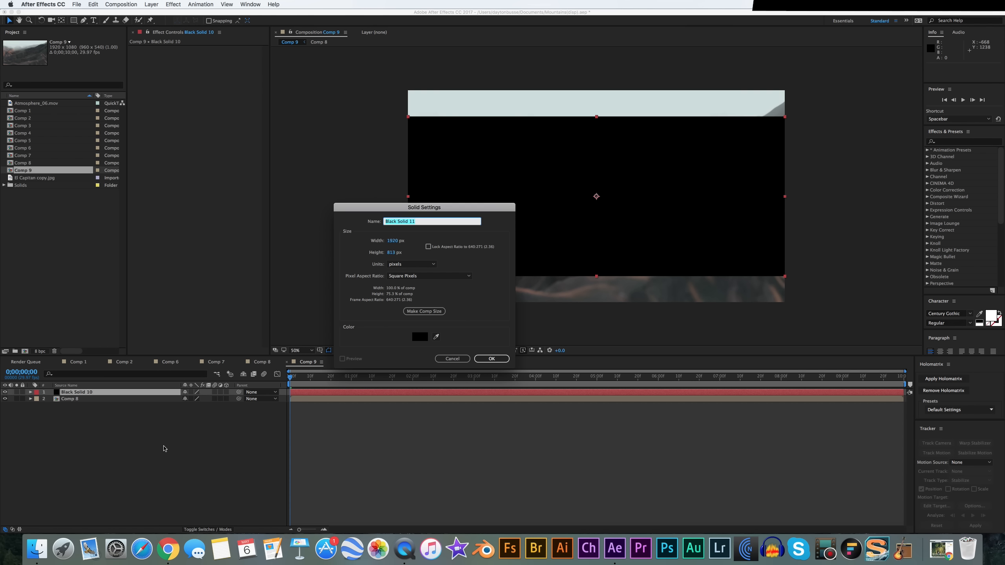
click(396, 252)
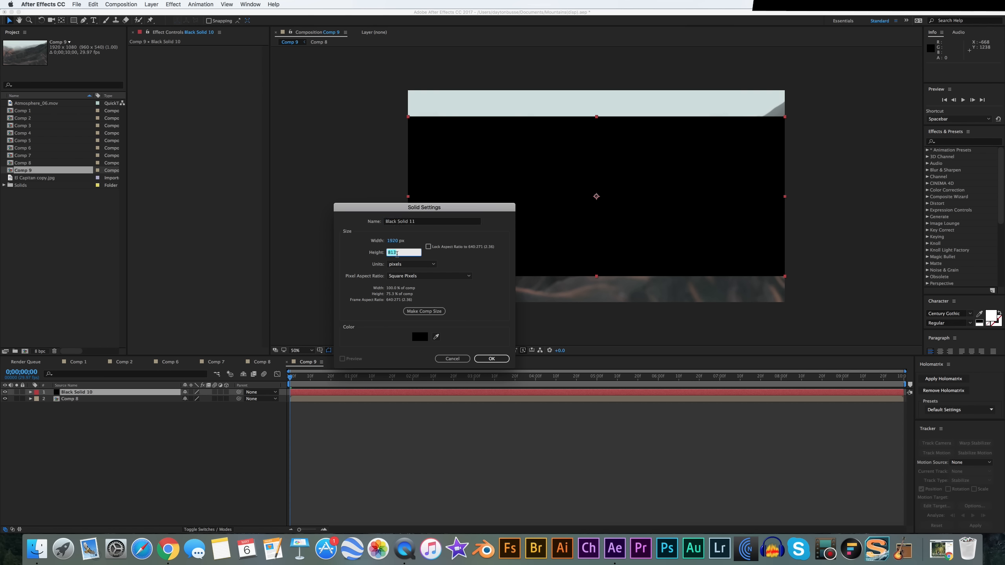
click(438, 312)
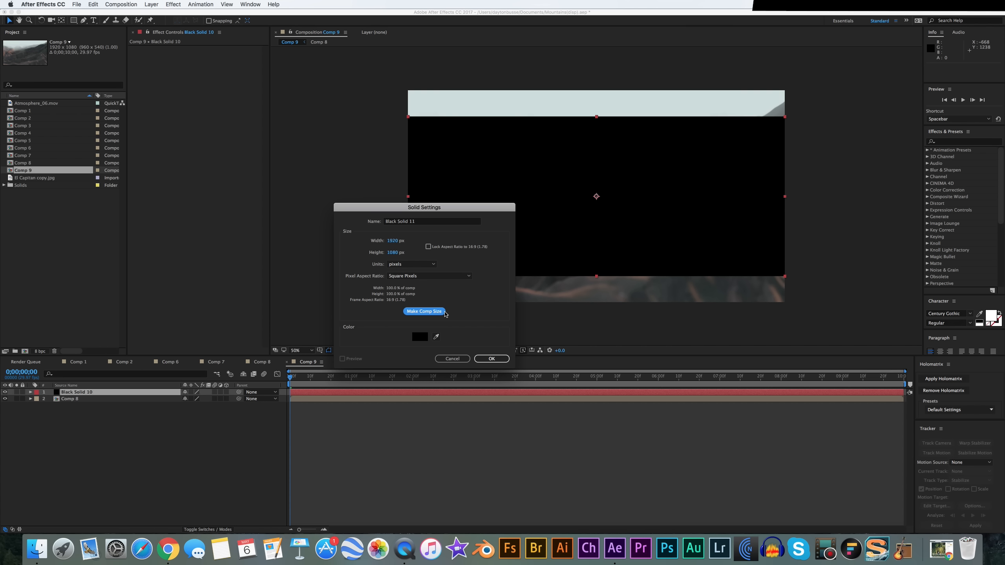
click(490, 359)
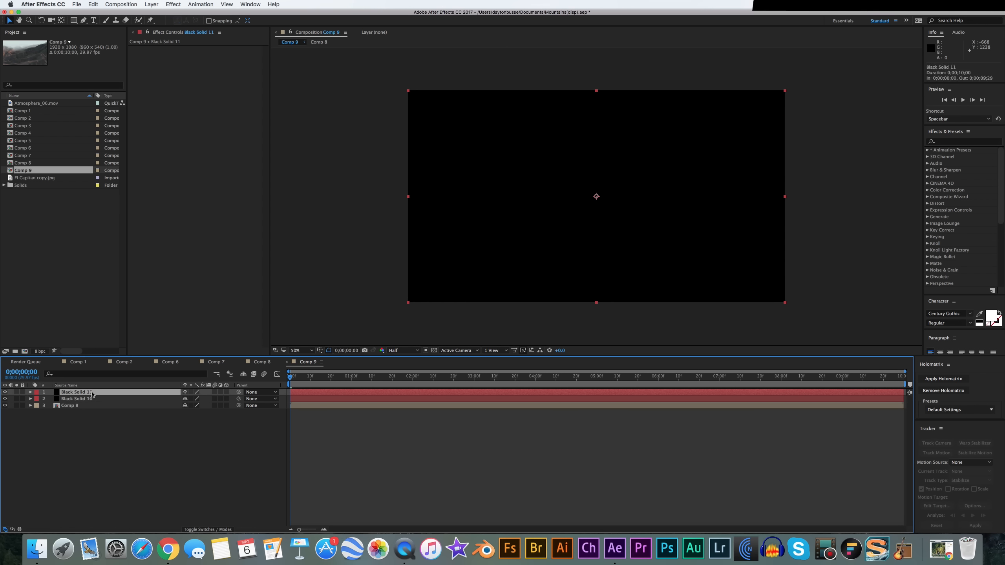
Step: Move the full-size solid below the 813 px solid and set its track matte to Alpha Inverted to form letterbox bars
drag(91, 394, 94, 404)
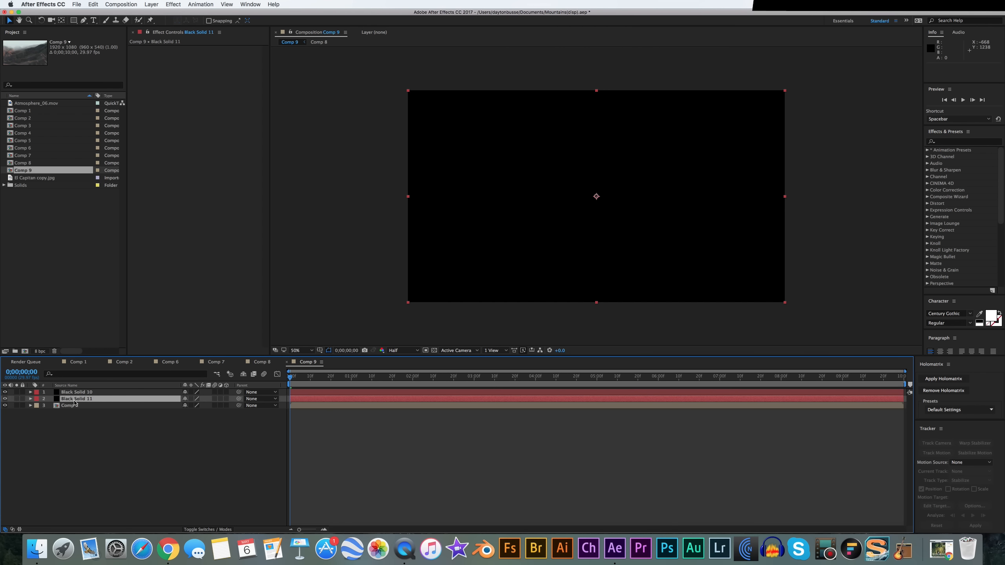
click(82, 392)
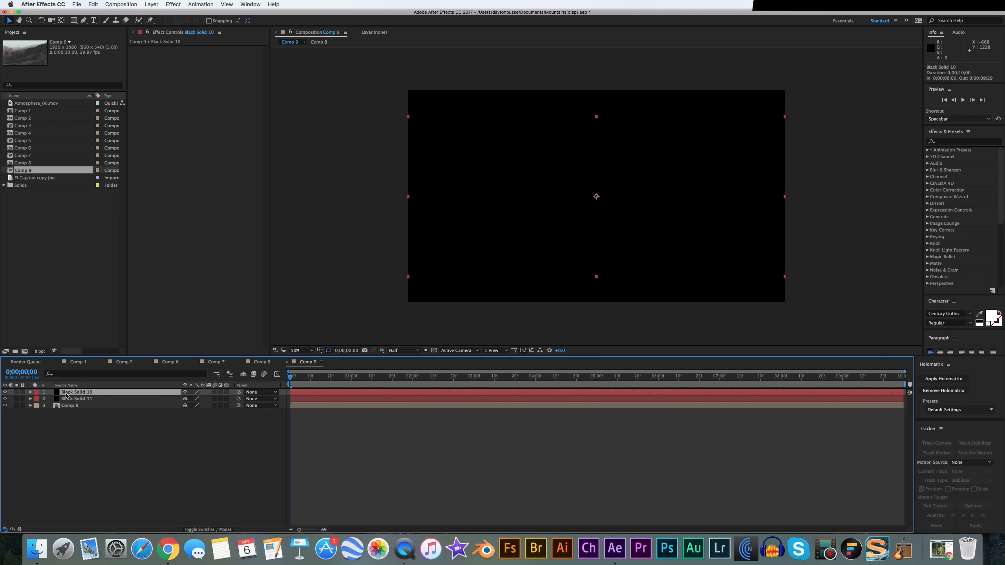
click(76, 399)
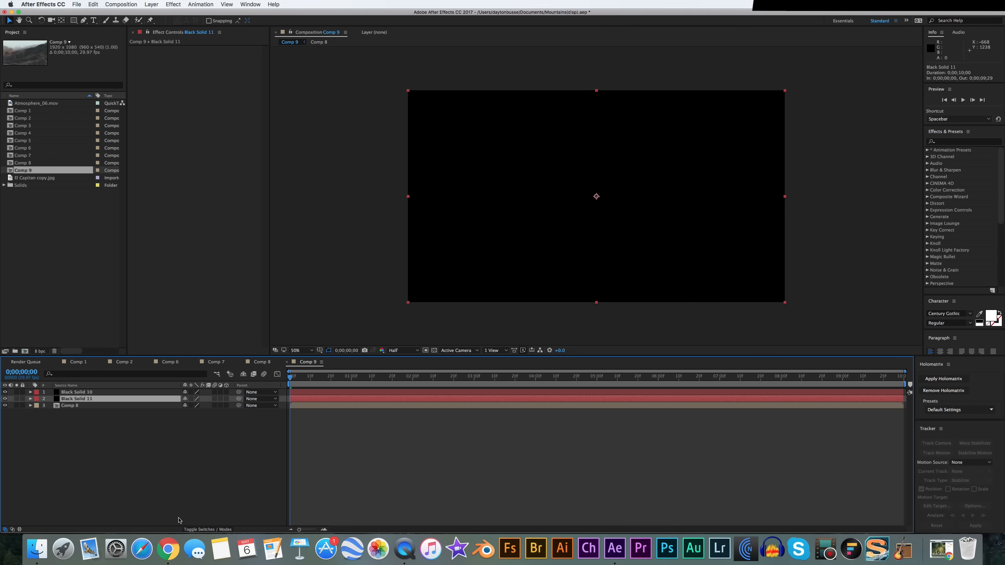
click(210, 530)
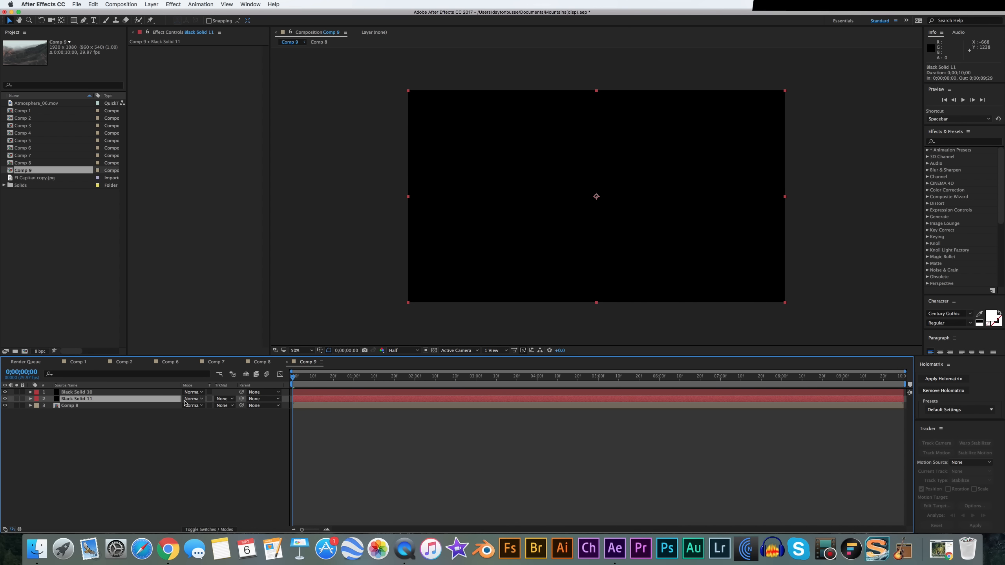
click(224, 398)
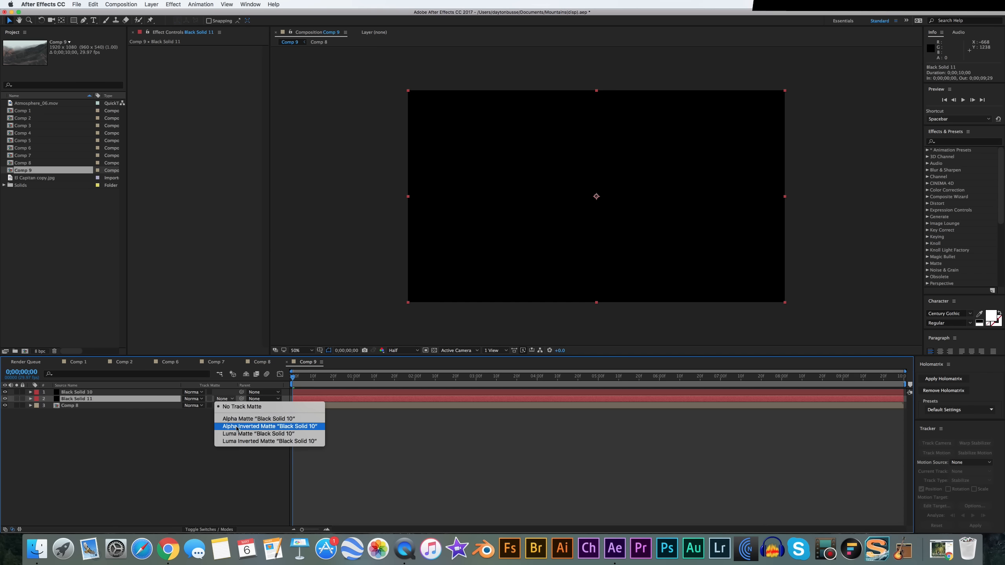
click(266, 427)
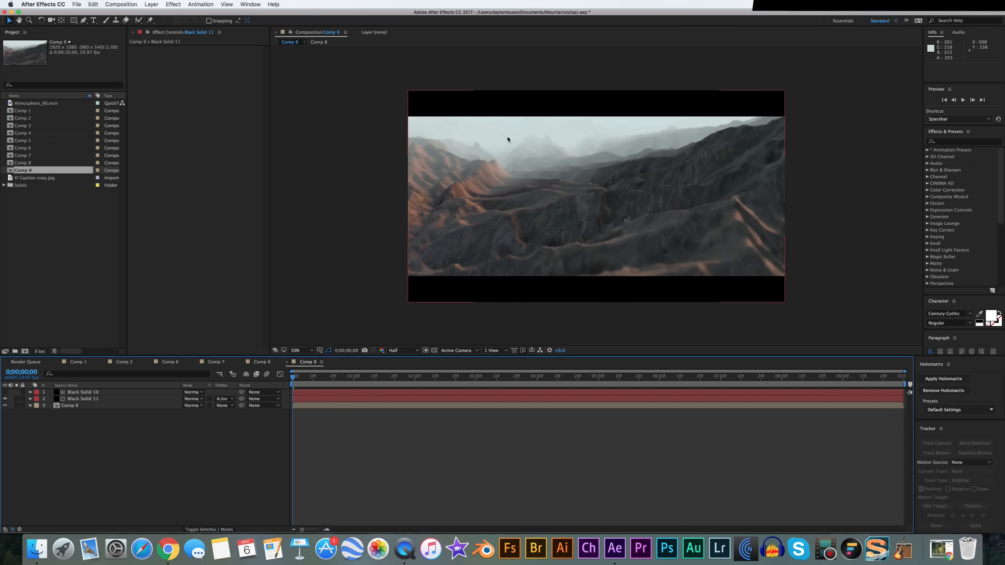
Step: Shift the Comp 8 layer down within the letterbox to position 960, 609
click(72, 406)
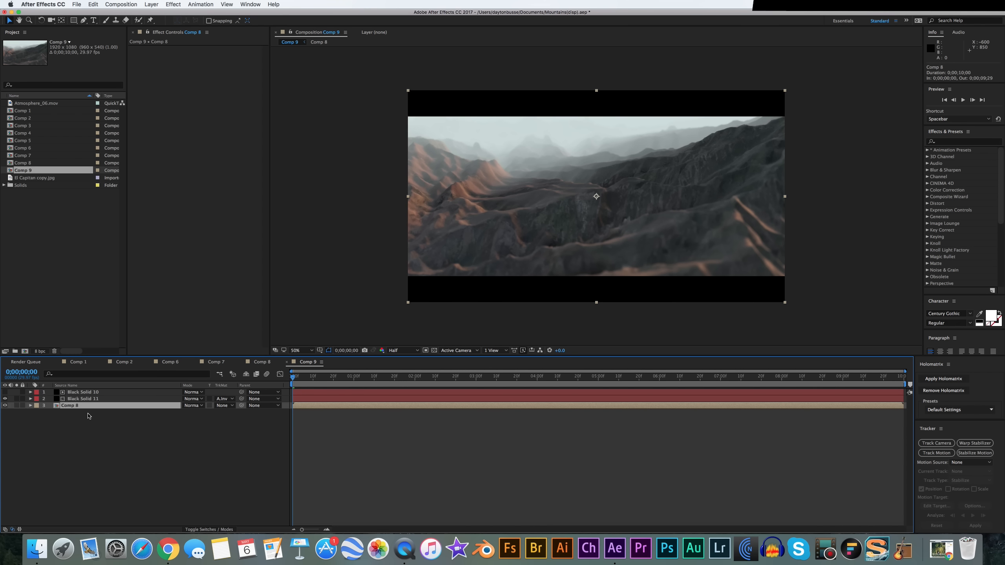
key(p)
click(202, 413)
drag(201, 413, 219, 432)
click(165, 464)
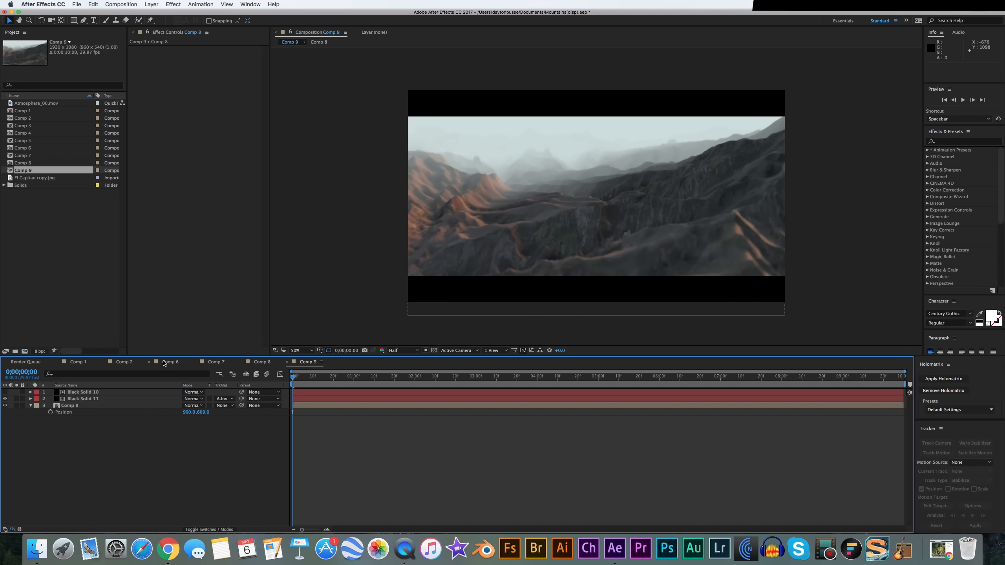
Step: Apply Curves to the Comp 8 layer and shape the RGB curve into an S with darker shadows and brighter highlights
click(81, 405)
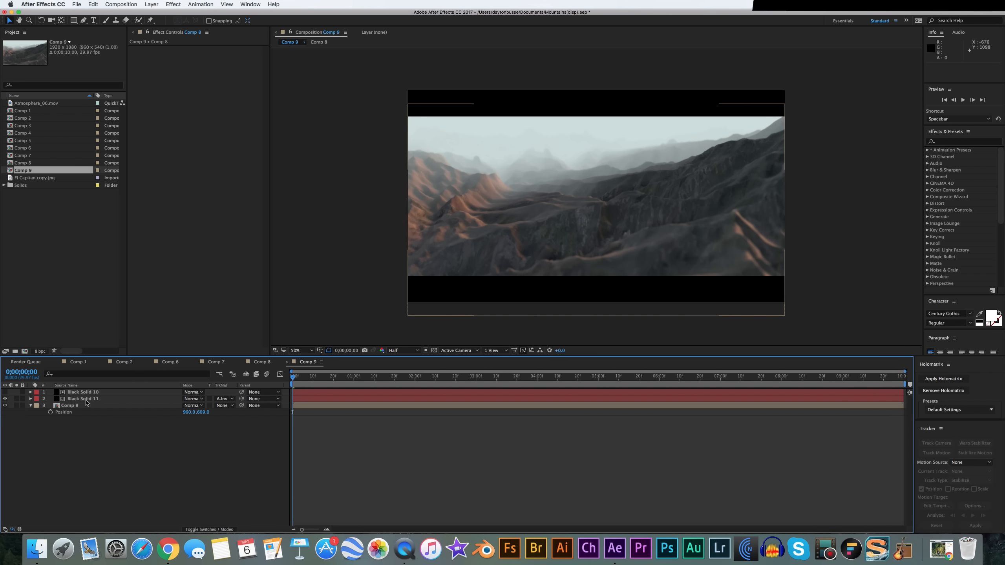
click(81, 405)
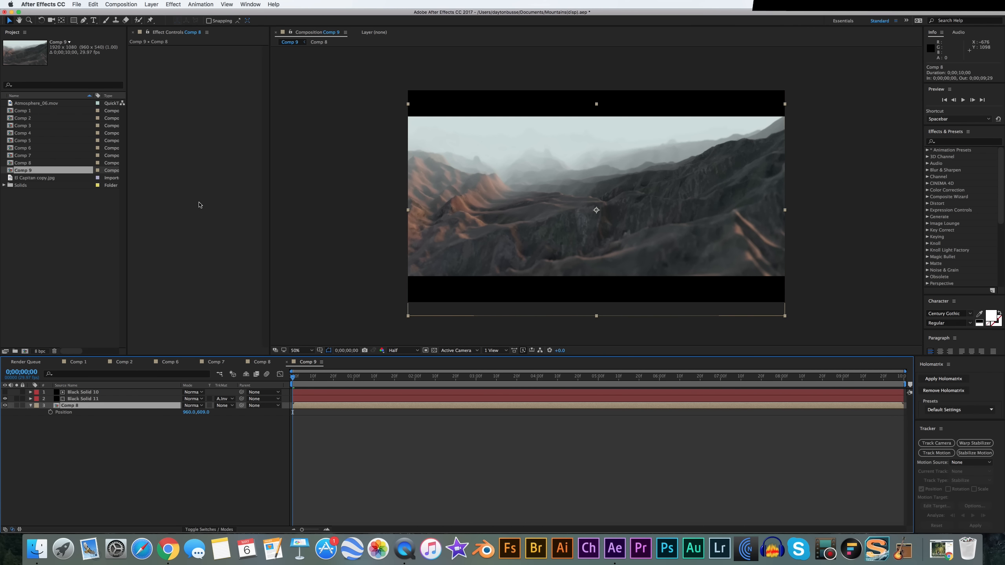
right_click(170, 69)
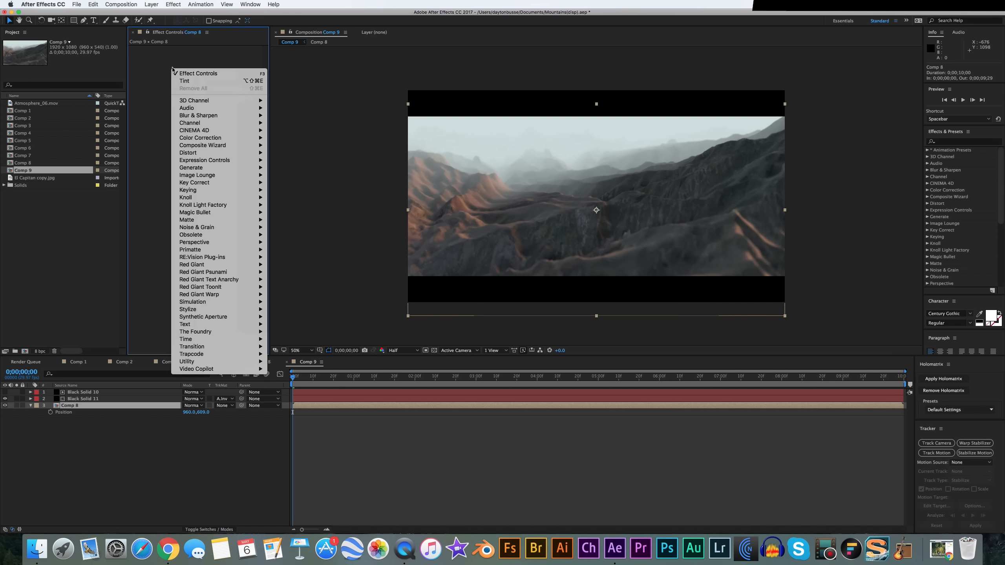
mouse_move(217, 138)
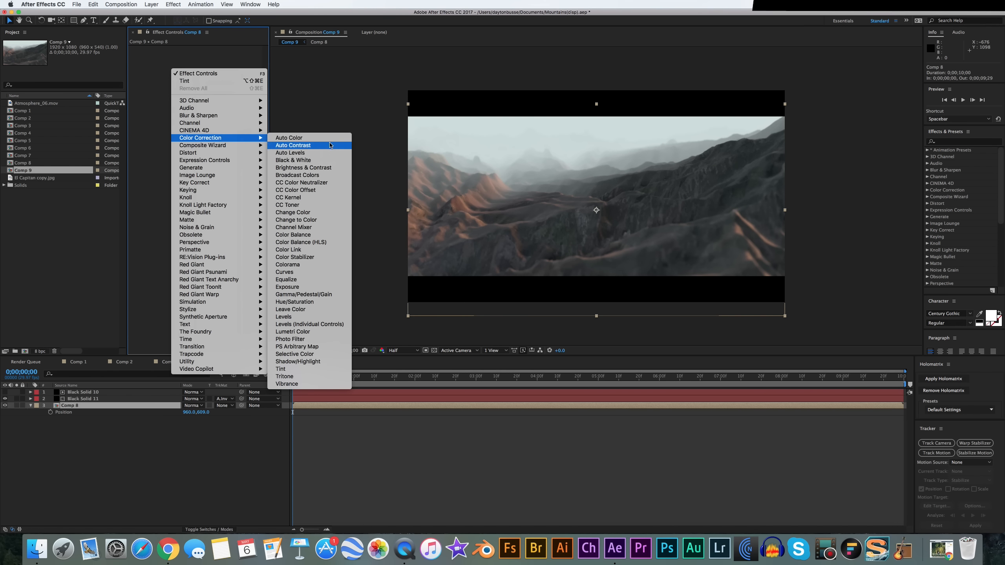
click(300, 272)
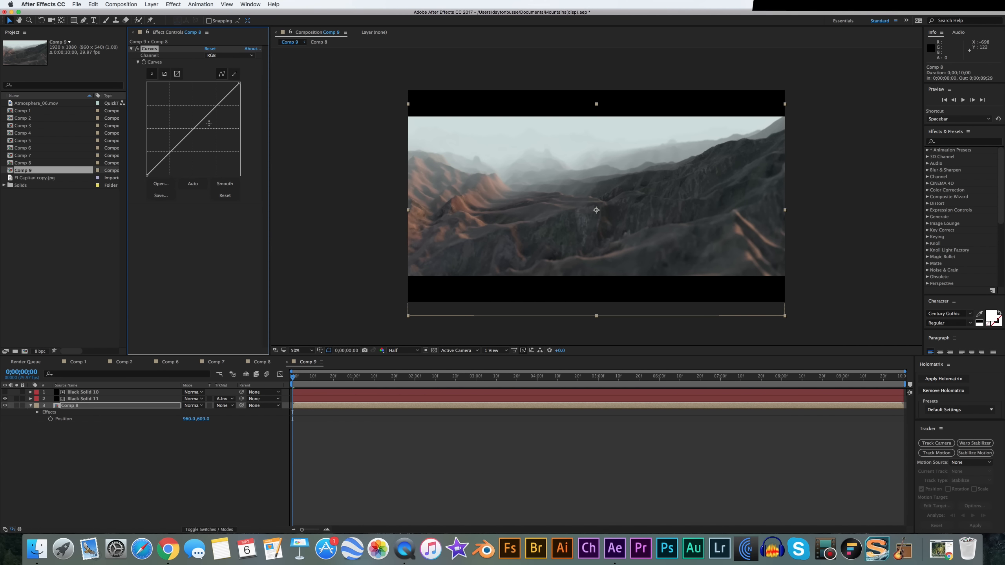
drag(193, 130, 190, 131)
mouse_move(210, 115)
mouse_down()
mouse_move(212, 126)
mouse_move(206, 114)
mouse_up()
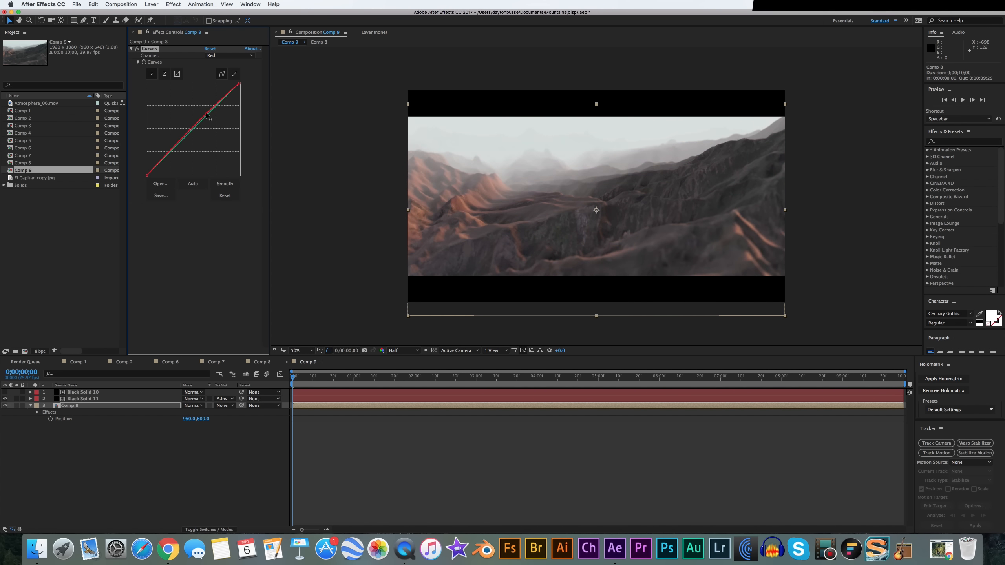
key(super+z)
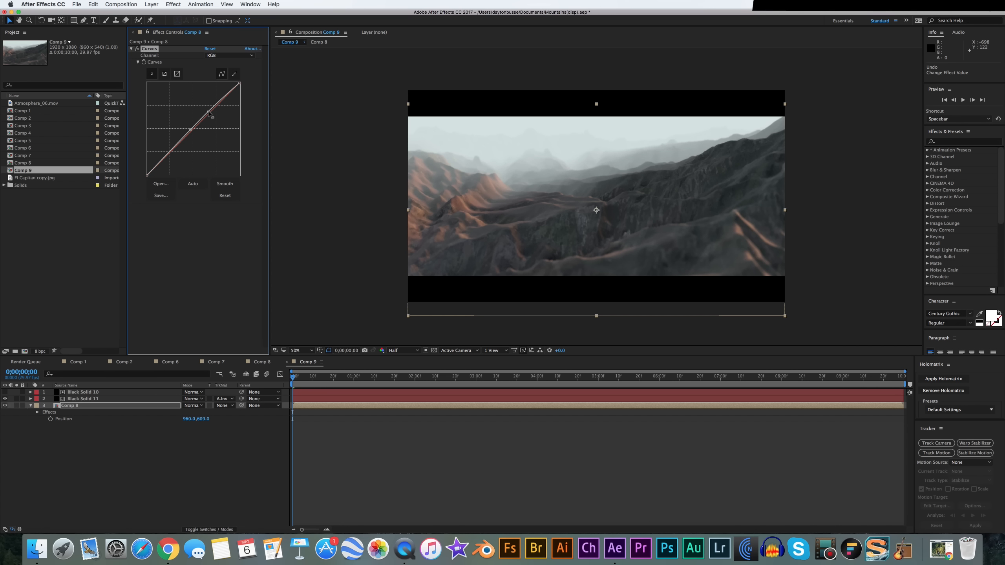
drag(203, 119, 199, 114)
Step: Raise the red curve slightly above the midtones and fine-tune the green curve near its midpoint
click(206, 56)
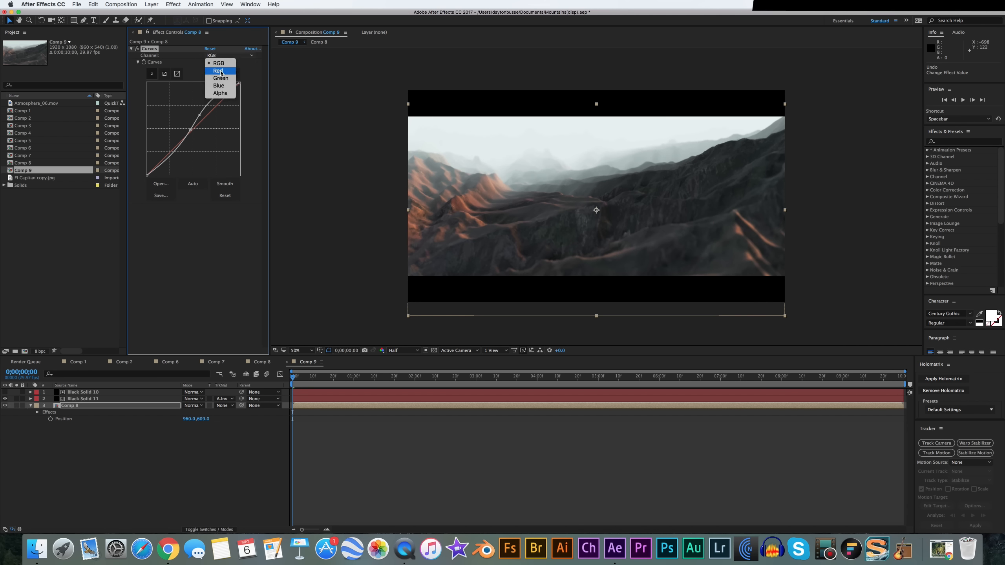
click(218, 70)
drag(196, 126, 206, 116)
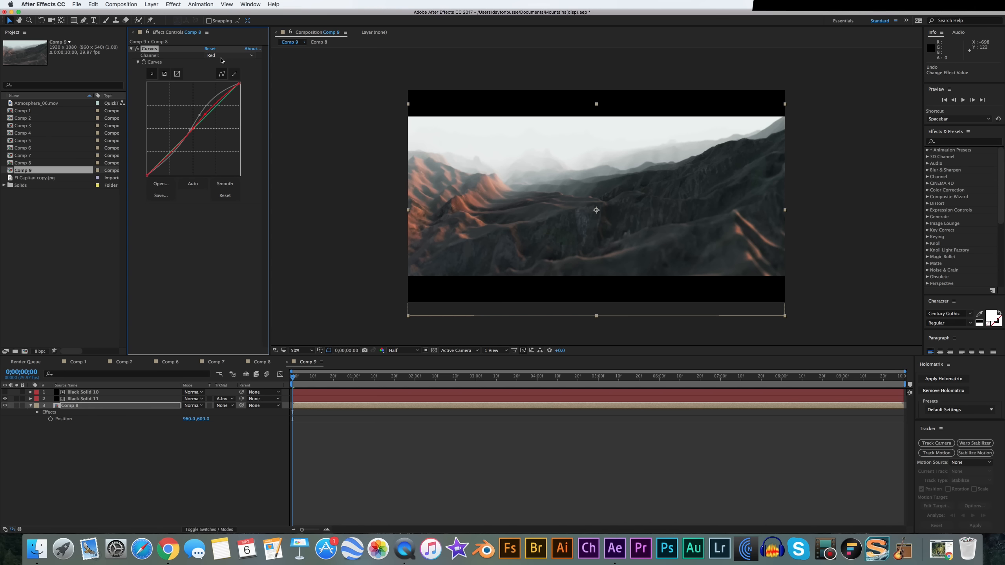
click(221, 56)
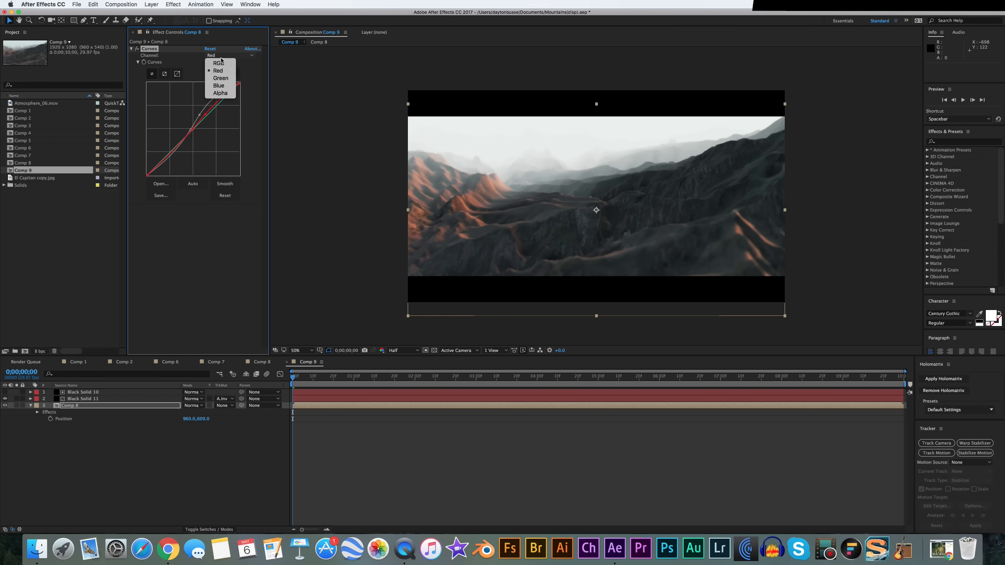
click(221, 78)
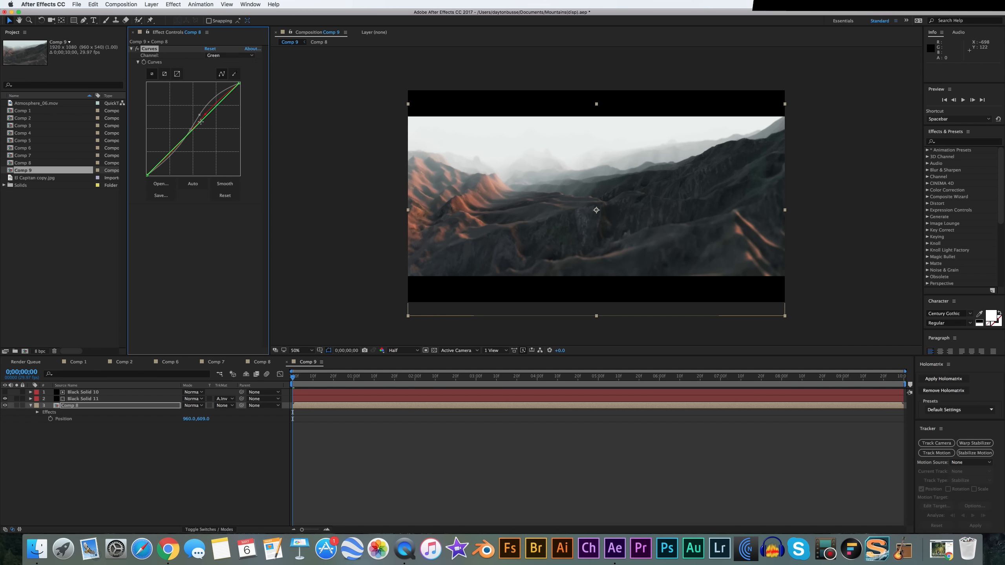
drag(200, 122, 192, 129)
Step: Try lowering the blue channel's curve in the highlights and undo the change
click(230, 55)
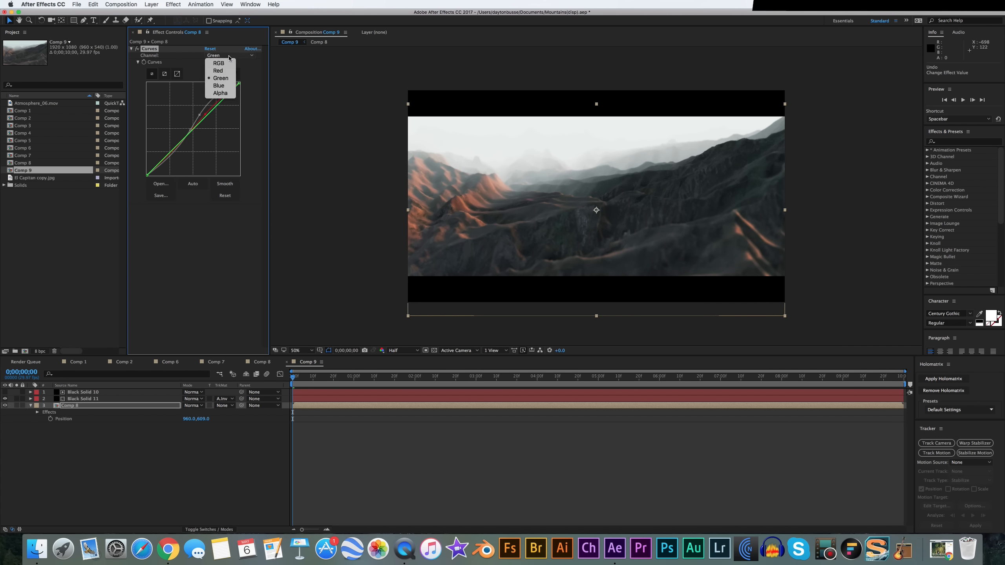
click(220, 87)
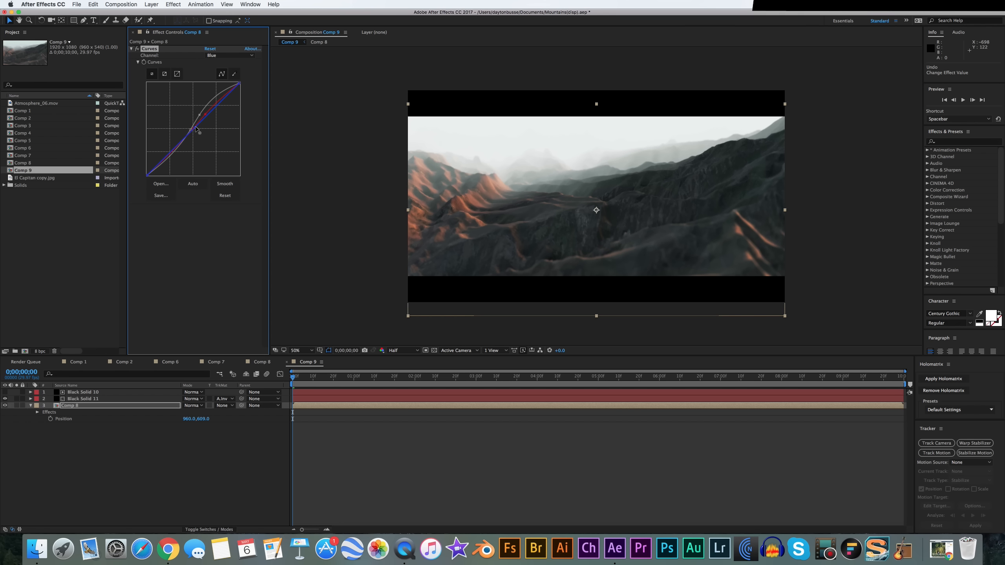
mouse_move(224, 98)
mouse_down()
mouse_move(227, 113)
mouse_move(220, 102)
mouse_up()
key(super+z)
Step: Collapse Curves, add Brightness & Contrast to the Comp 8 layer, and set Brightness to 15
click(131, 48)
right_click(162, 86)
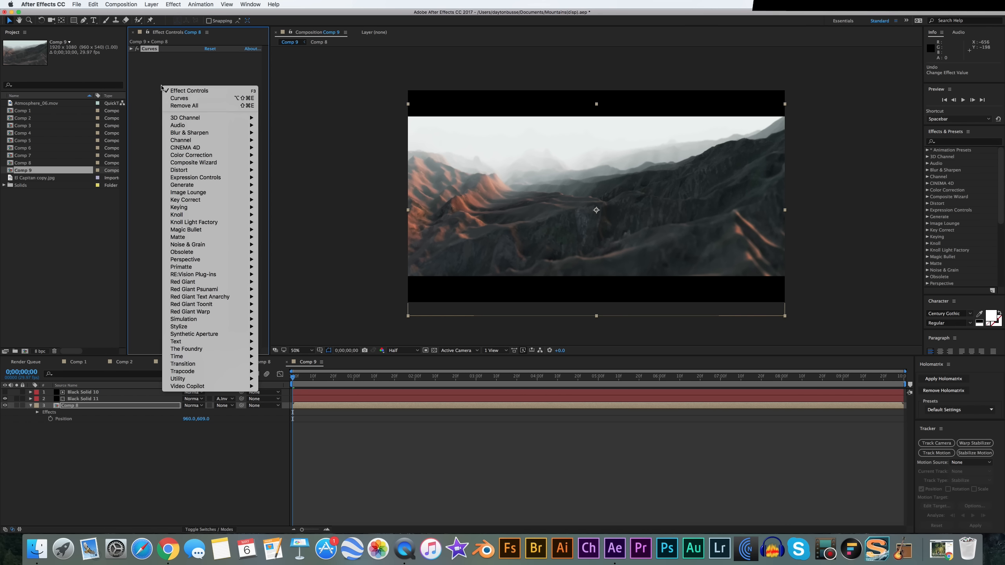
mouse_move(216, 155)
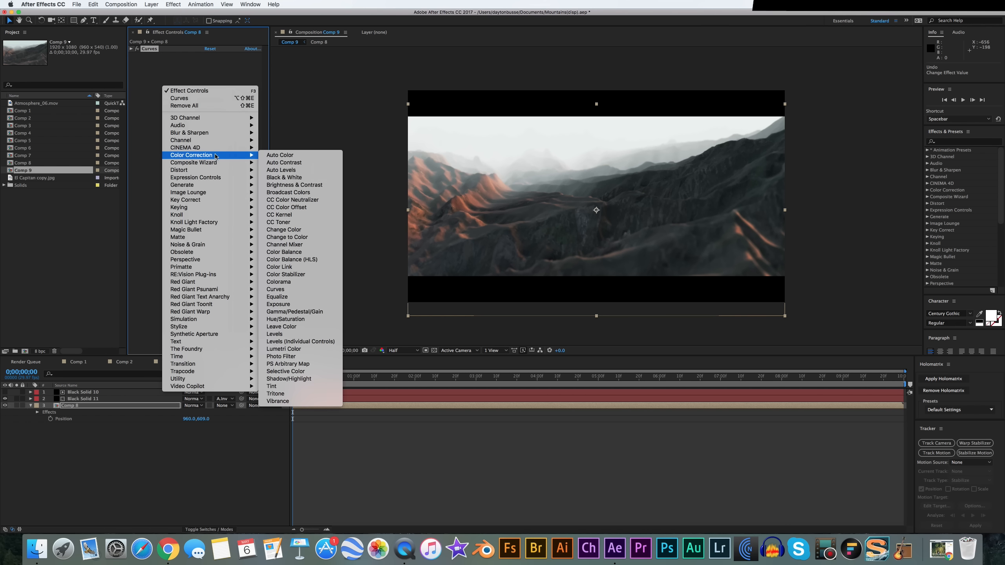
click(294, 186)
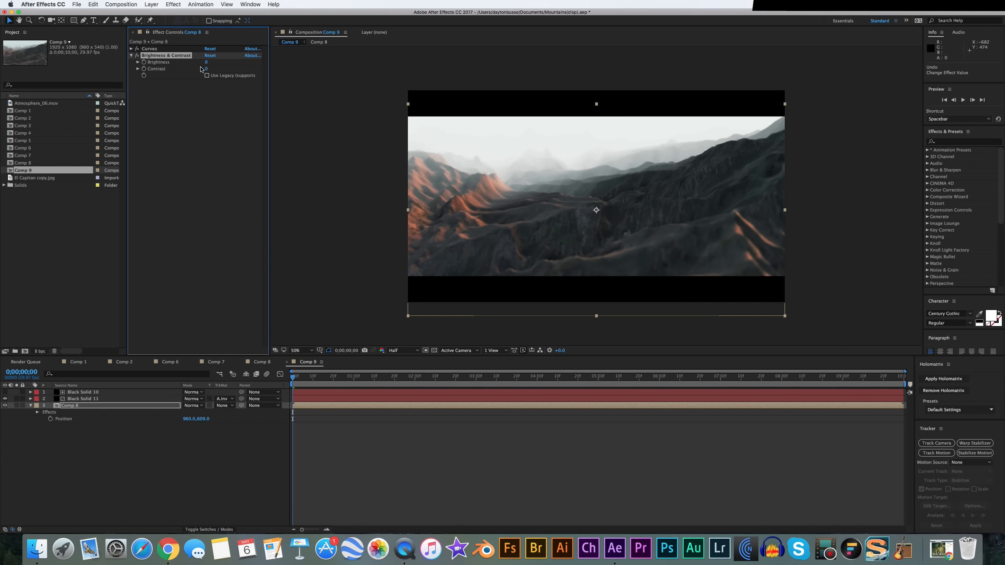
drag(206, 62, 213, 62)
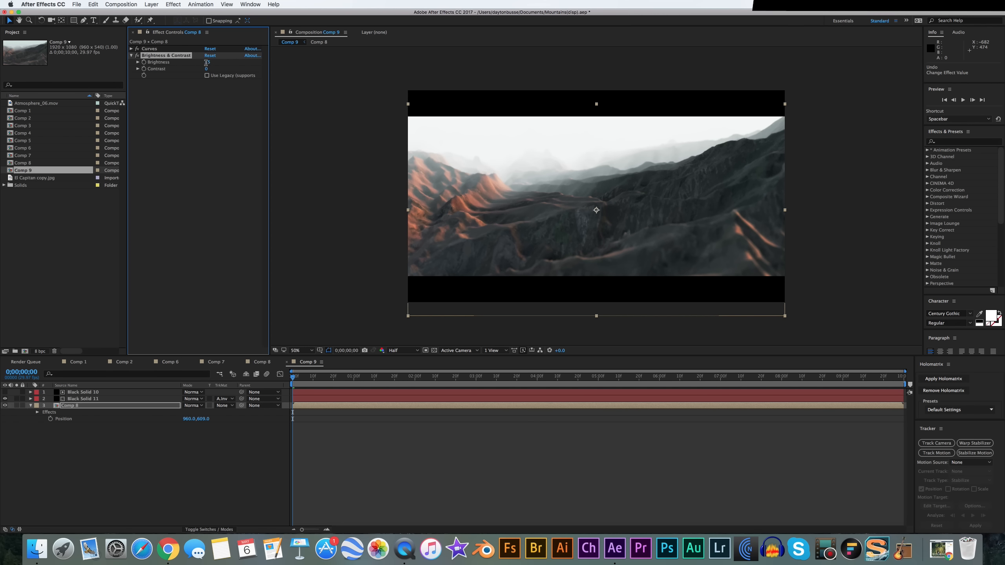
click(210, 62)
click(199, 154)
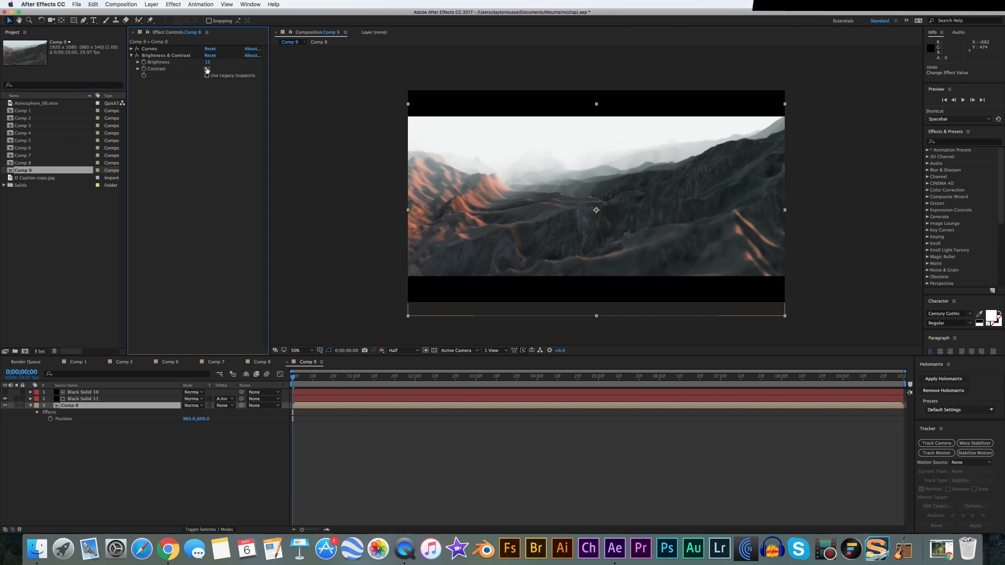
Step: Set the Contrast of the Brightness & Contrast effect on Comp 8 to 38
mouse_move(206, 68)
mouse_down()
mouse_move(234, 68)
mouse_move(216, 76)
mouse_up()
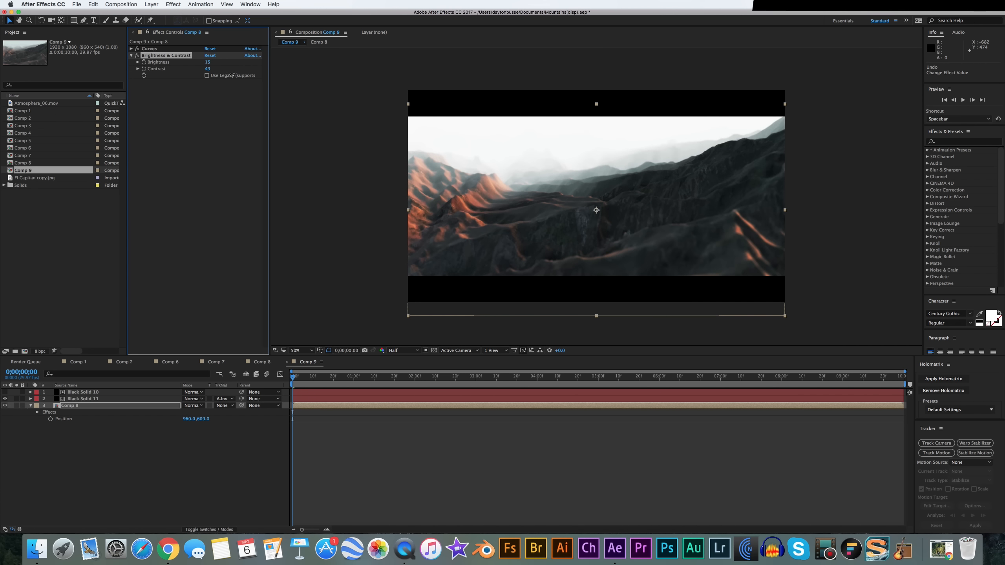
click(207, 68)
text(38)
key(Return)
Step: Add a Levels effect to the Comp 8 layer and set Input Black to 3.5
right_click(164, 113)
mouse_move(236, 189)
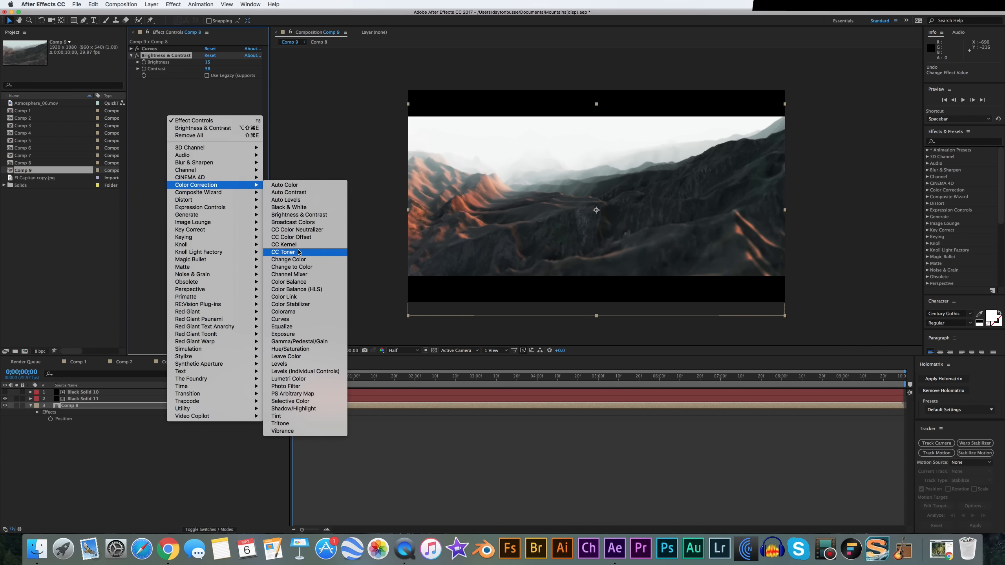
click(296, 364)
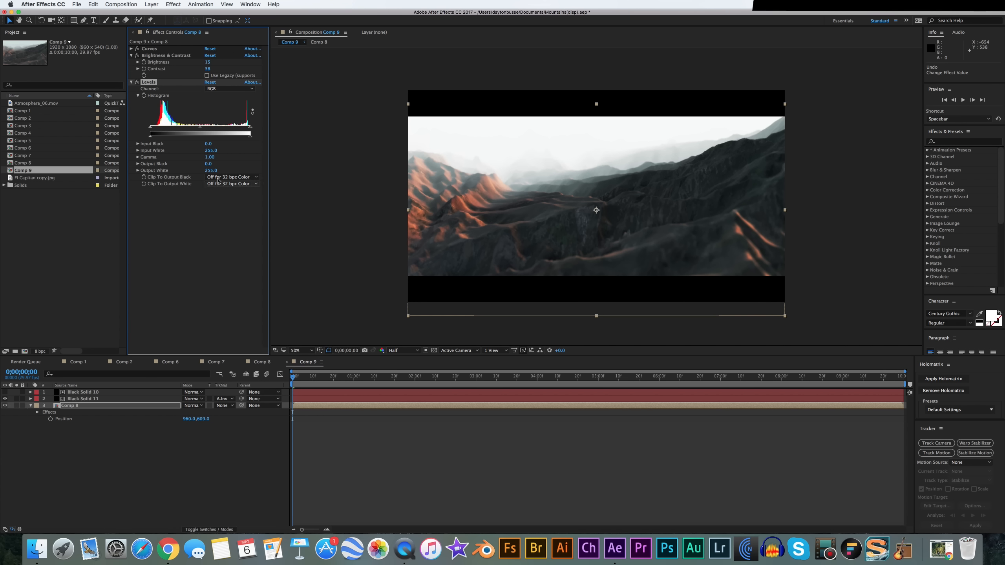
drag(209, 144, 211, 146)
key(super+z)
click(211, 145)
text(3.5)
key(Return)
Step: Try a different Input White in Levels, undo it, and set Output White to 260
drag(211, 151, 212, 157)
key(super+z)
drag(208, 163, 208, 164)
drag(207, 170, 212, 172)
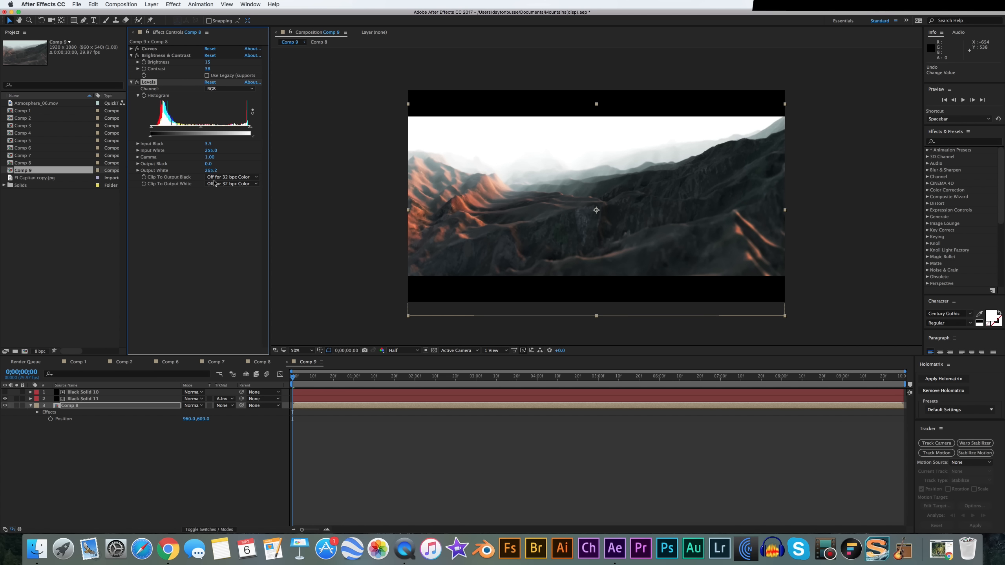
key(super+z)
click(212, 172)
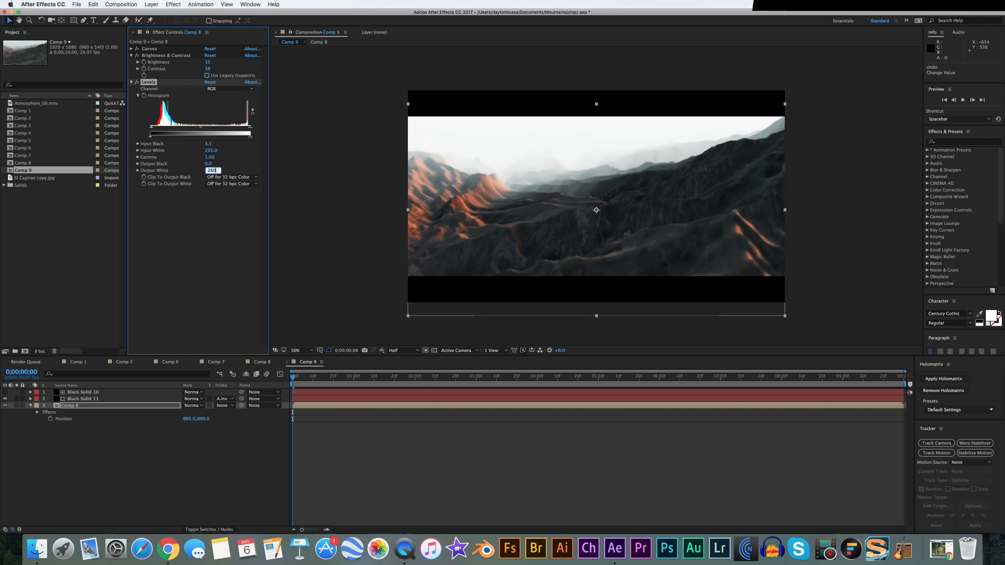
text(260)
key(Return)
Step: Add Shadow/Highlight to the Comp 8 layer, turn off Auto Amounts, set Shadow Amount to 0, and compare with the effect off and on
right_click(211, 209)
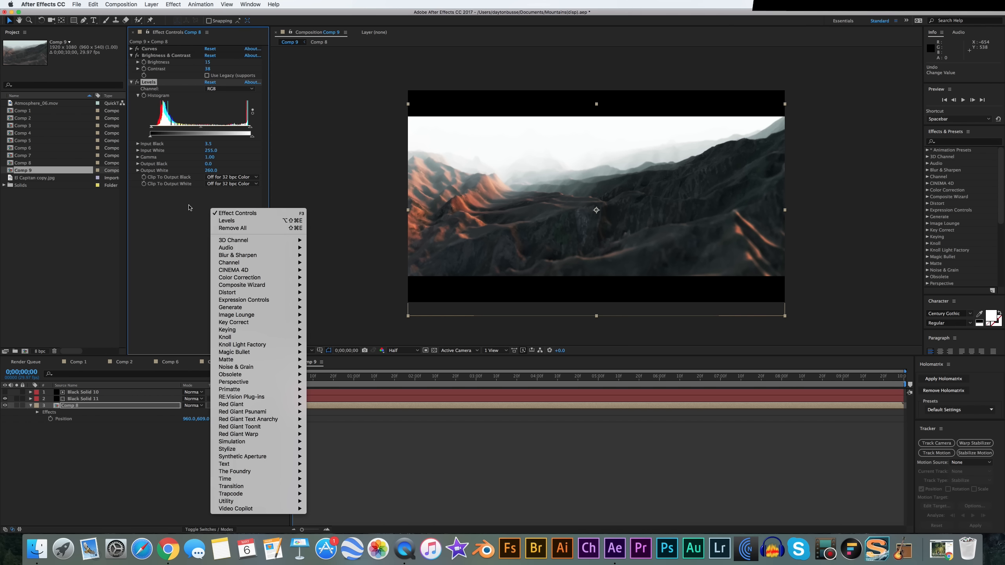
mouse_move(292, 278)
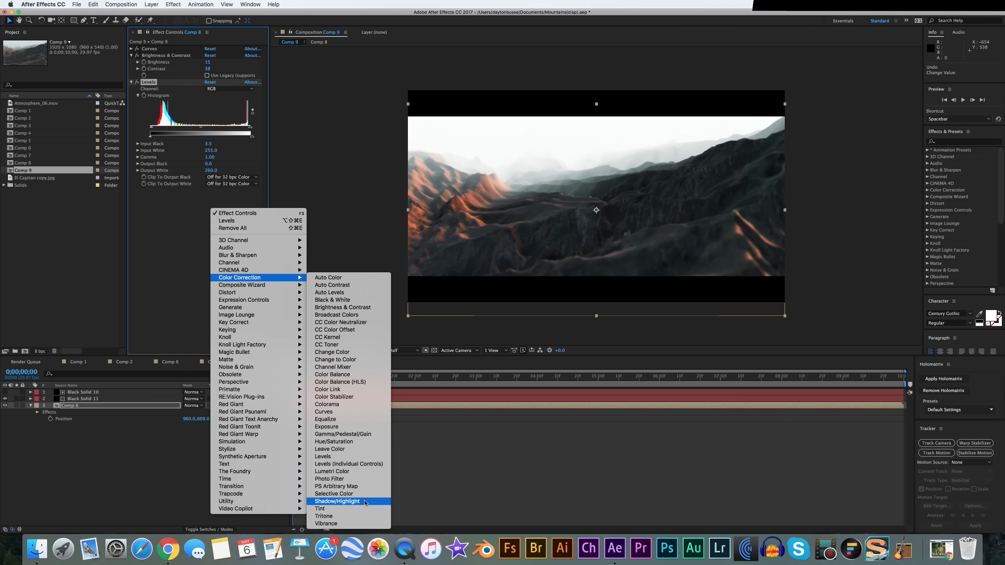
click(356, 501)
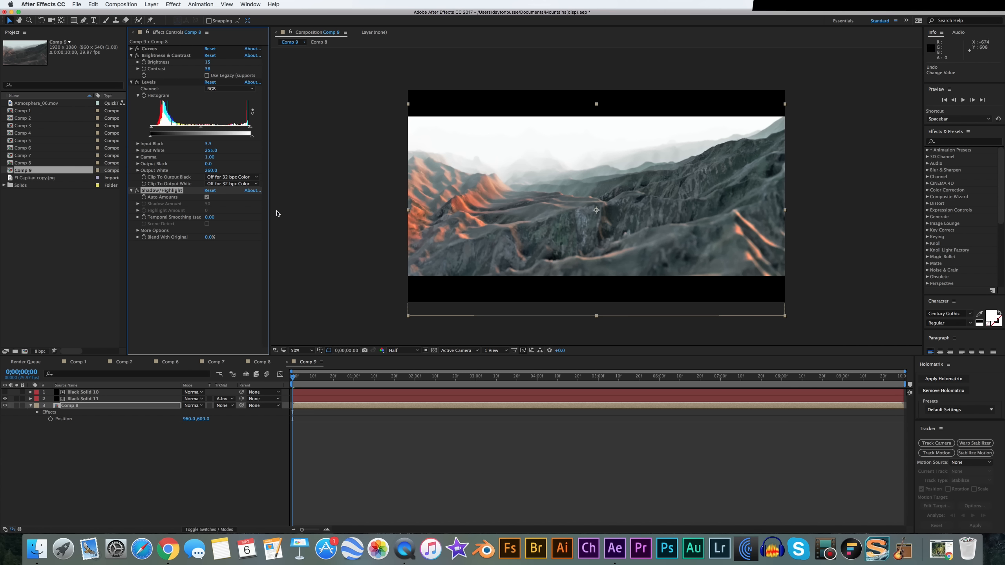
click(207, 197)
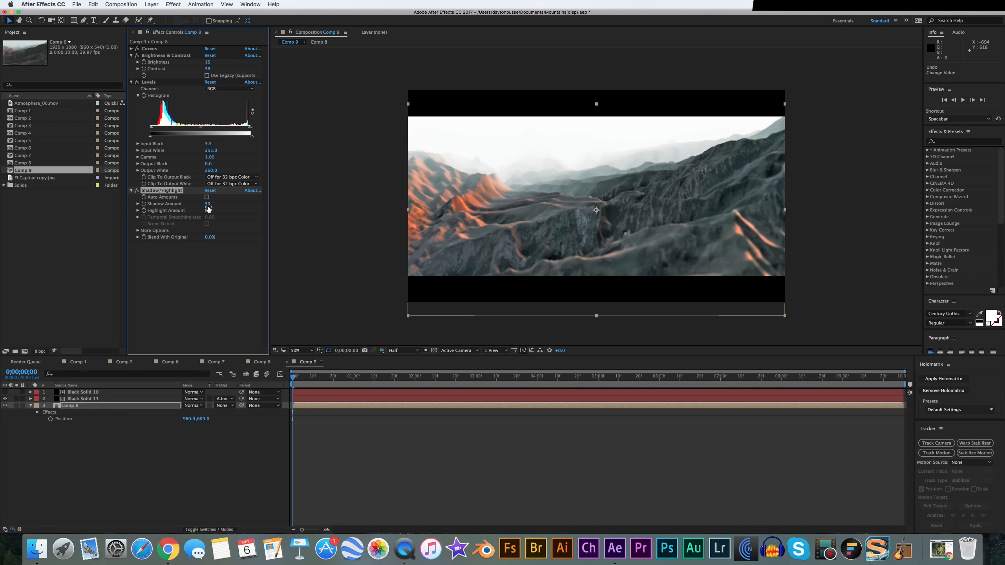
drag(201, 206, 187, 209)
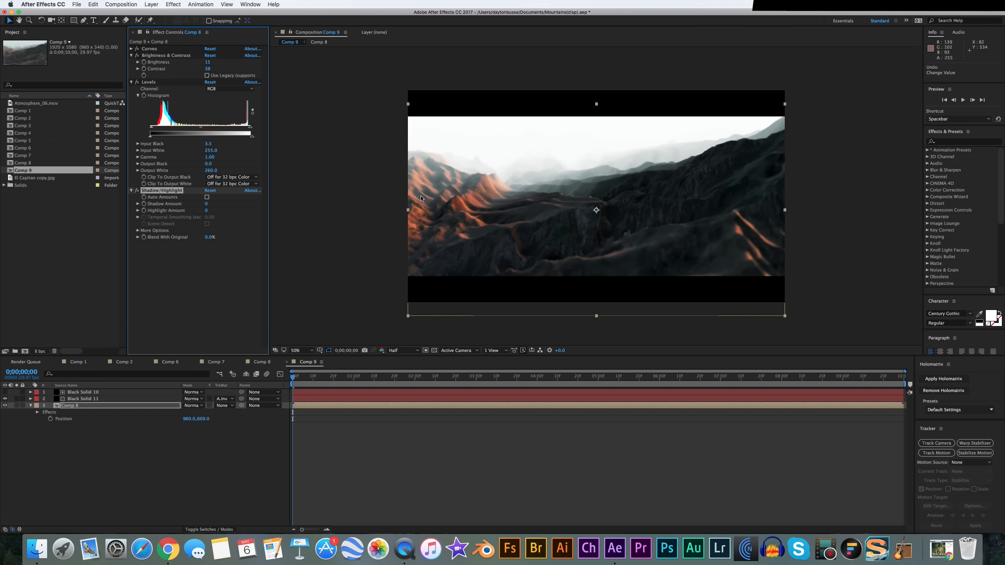
click(136, 190)
click(137, 190)
Step: Try different Shadow/Highlight Highlight Amounts and set it to 20, keeping Shadow Amount at 0
drag(205, 210, 308, 218)
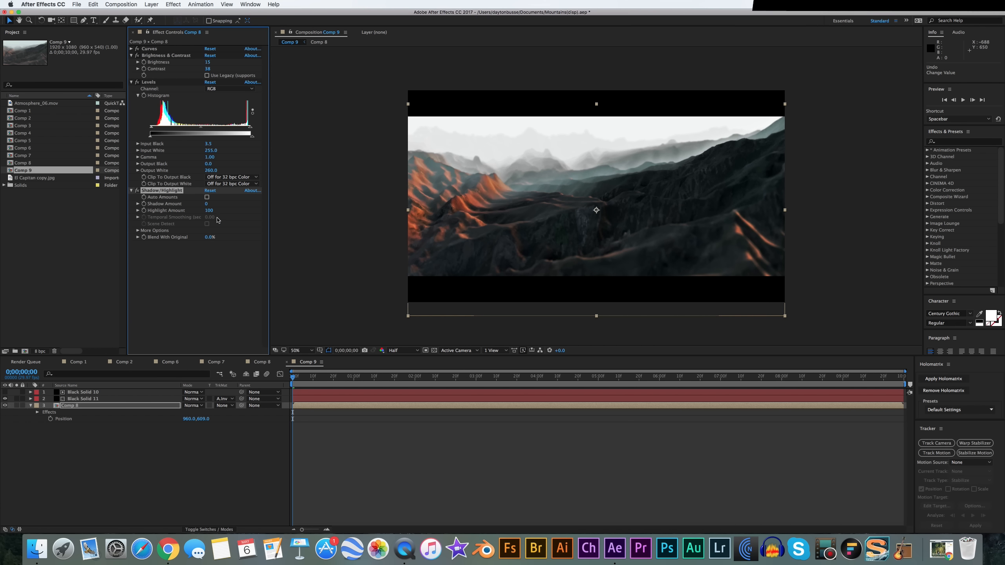
drag(209, 213, 137, 217)
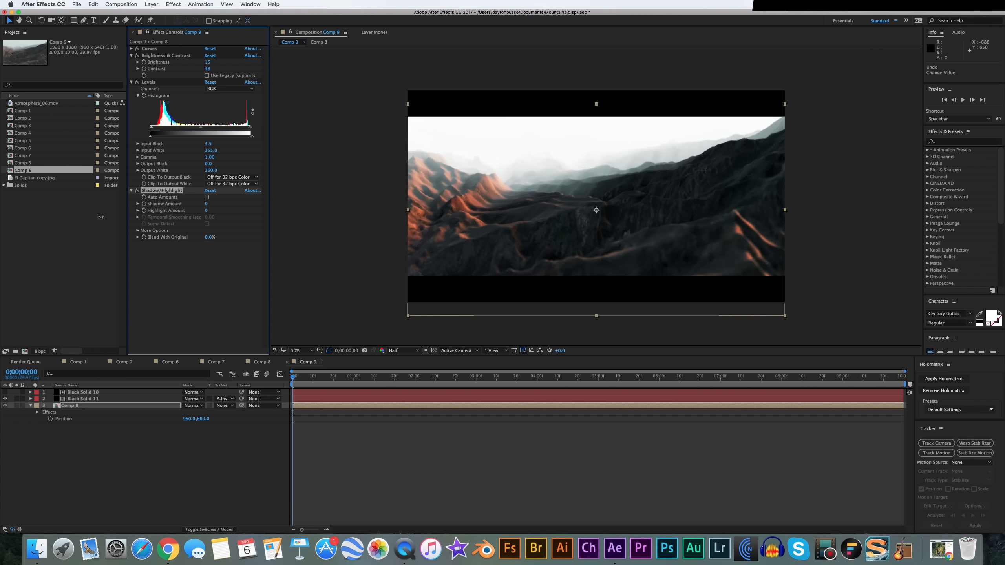
drag(102, 217, 114, 211)
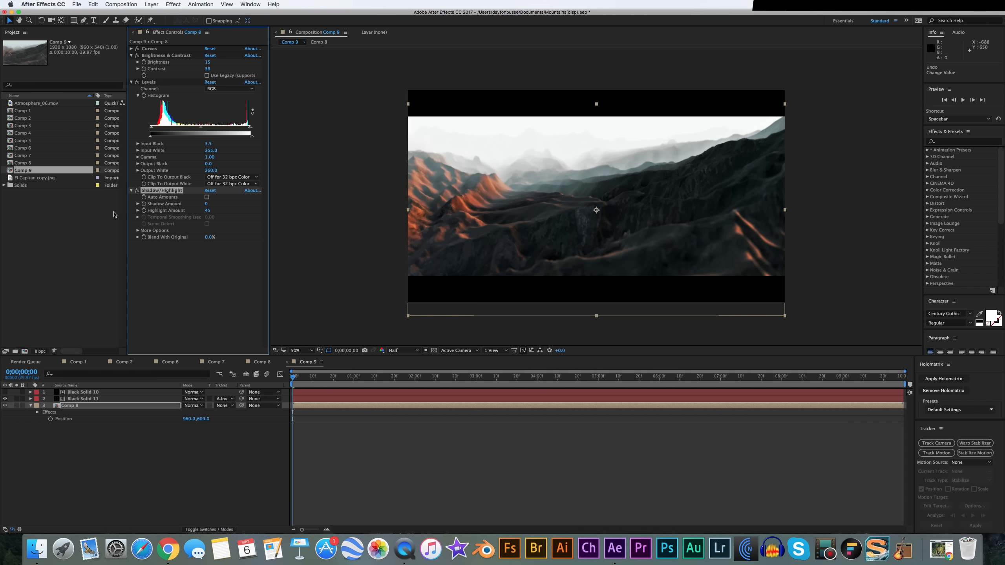
drag(207, 211, 161, 214)
click(206, 210)
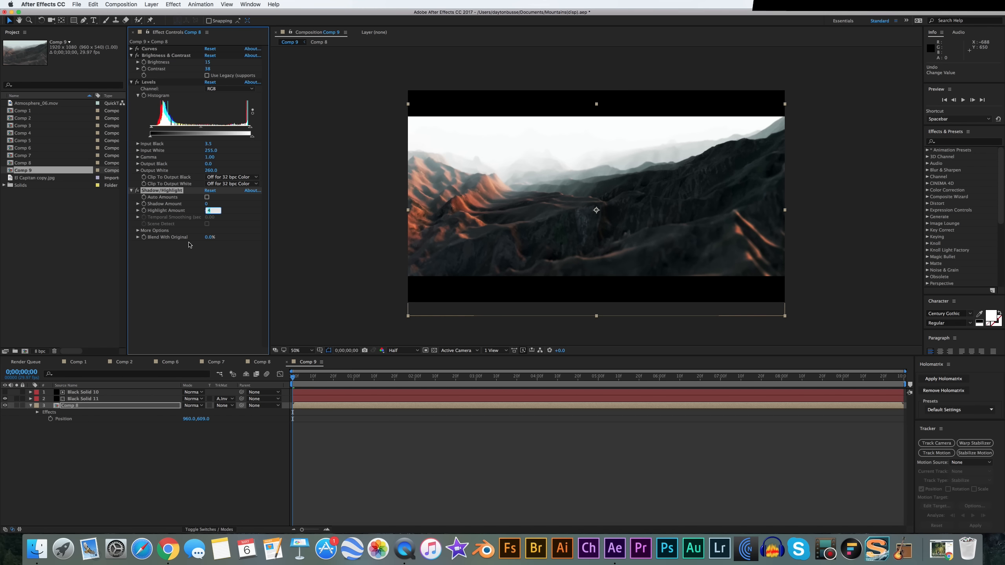
text(20)
key(Return)
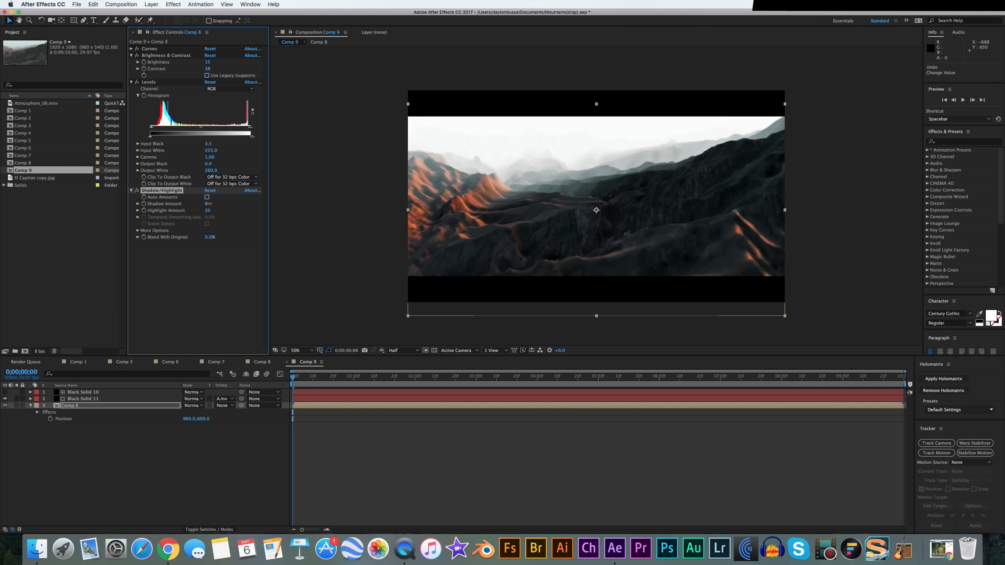
drag(209, 204, 196, 207)
Step: Collapse the settings of the expanded color effects and add a Glow effect to the Comp 8 layer
click(131, 191)
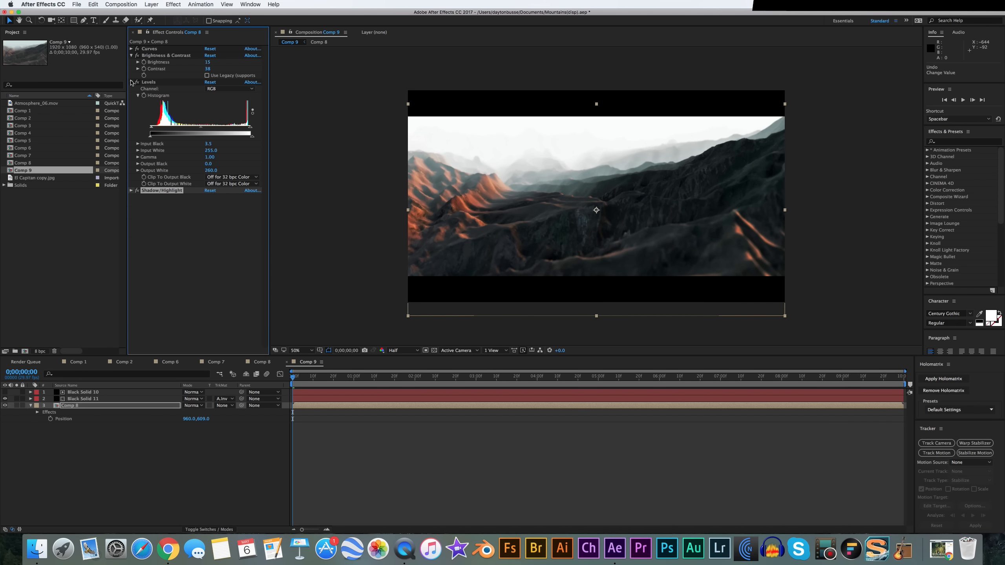
click(131, 82)
click(132, 56)
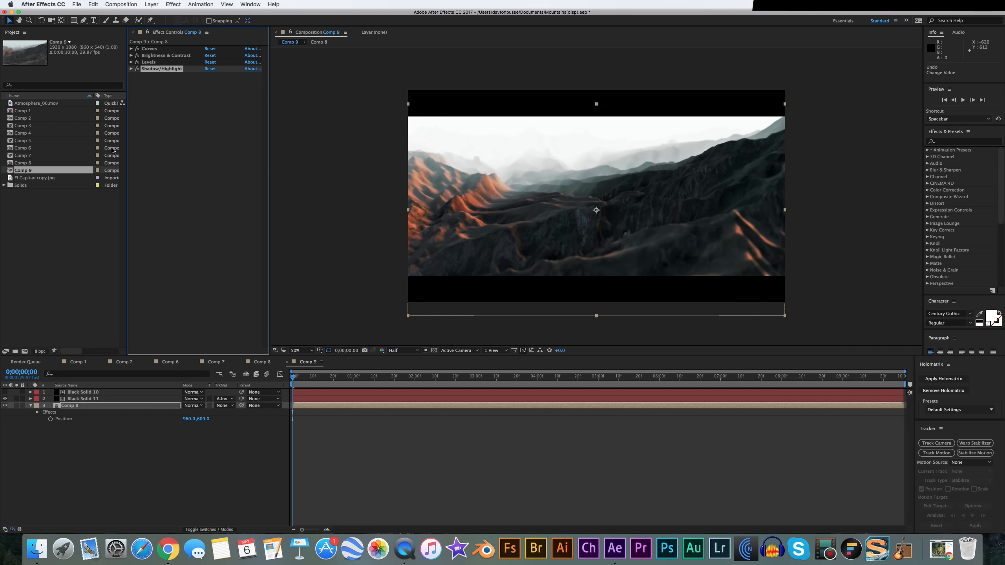
right_click(187, 125)
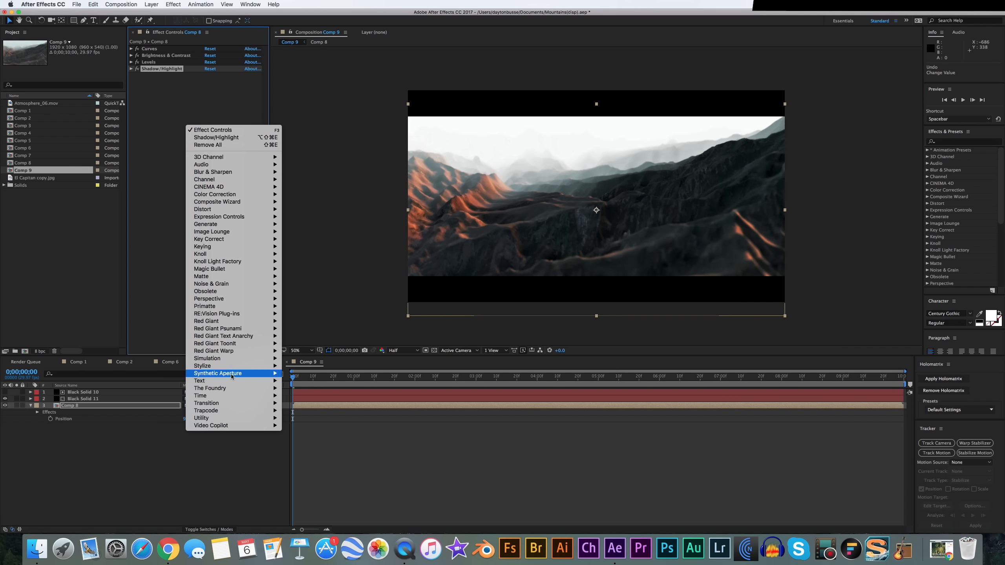
mouse_move(234, 366)
click(312, 467)
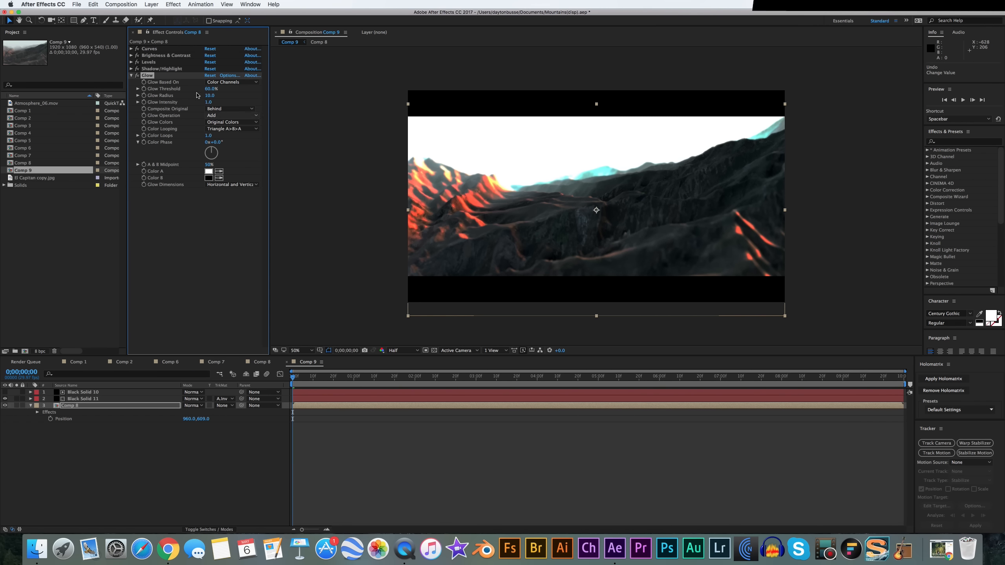
Step: Set Glow Threshold to 68.2%, Glow Radius to 99 and Glow Intensity to 0.2
drag(210, 90, 220, 94)
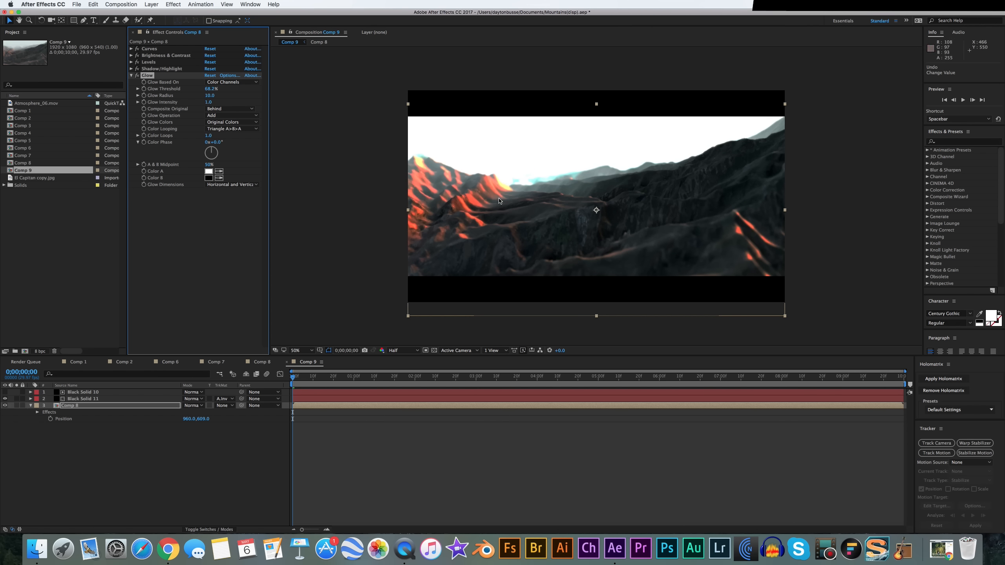
drag(208, 96, 244, 95)
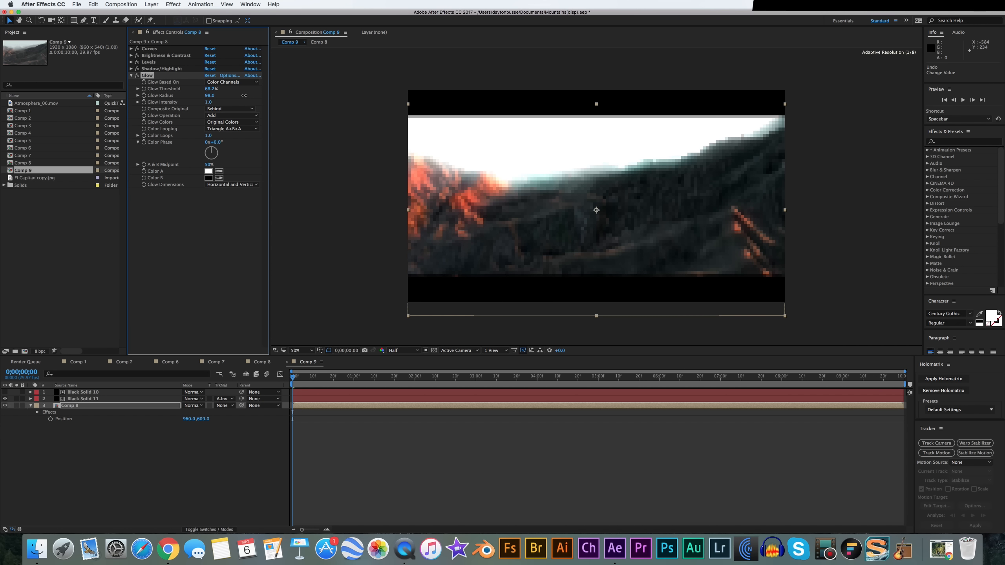
click(208, 102)
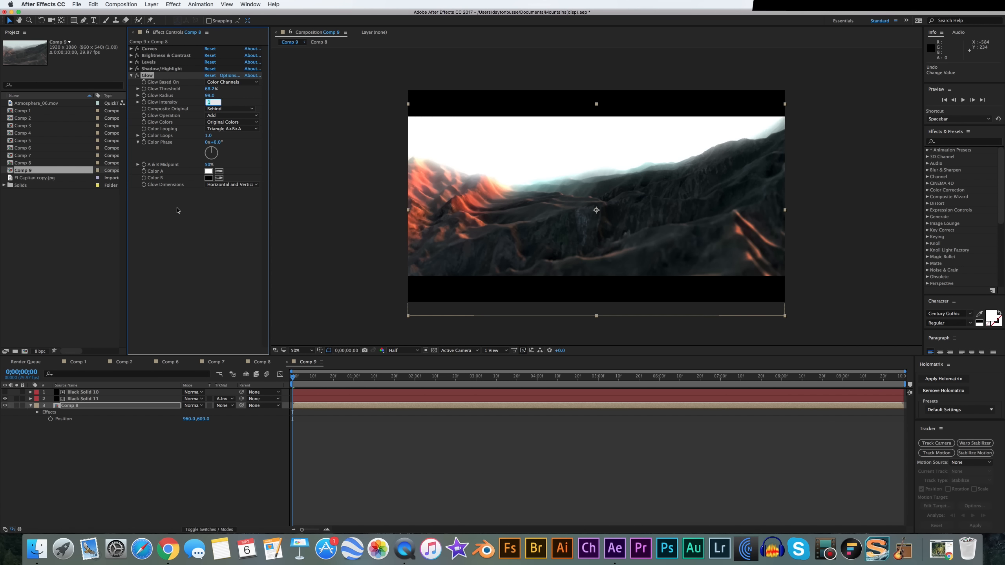
text(0.2)
key(Return)
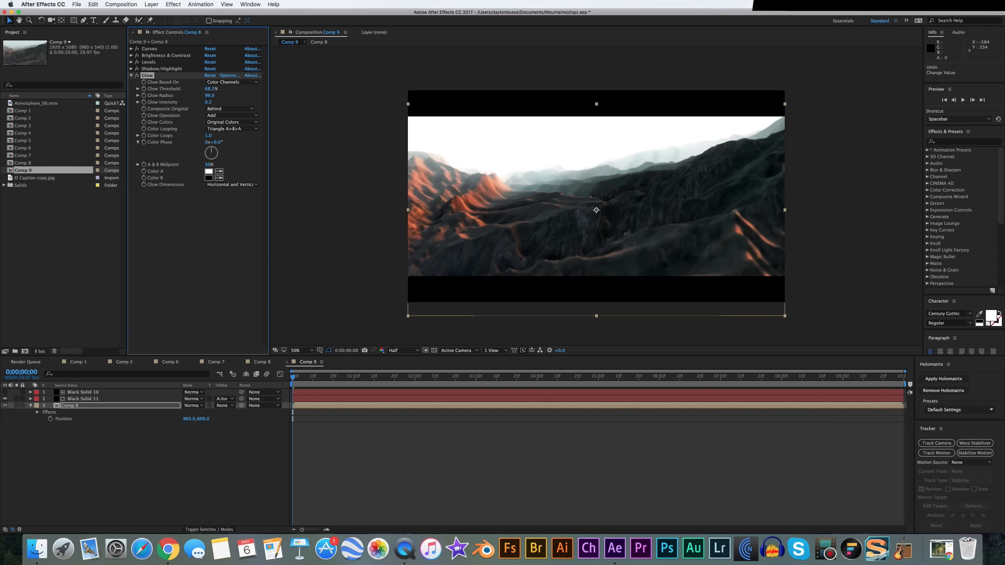
Step: Compare the image without Glow, reduce Glow Intensity to 0.1, and lower Glow Radius to 55
click(138, 75)
click(138, 76)
click(208, 102)
key(BackSpace)
key(Return)
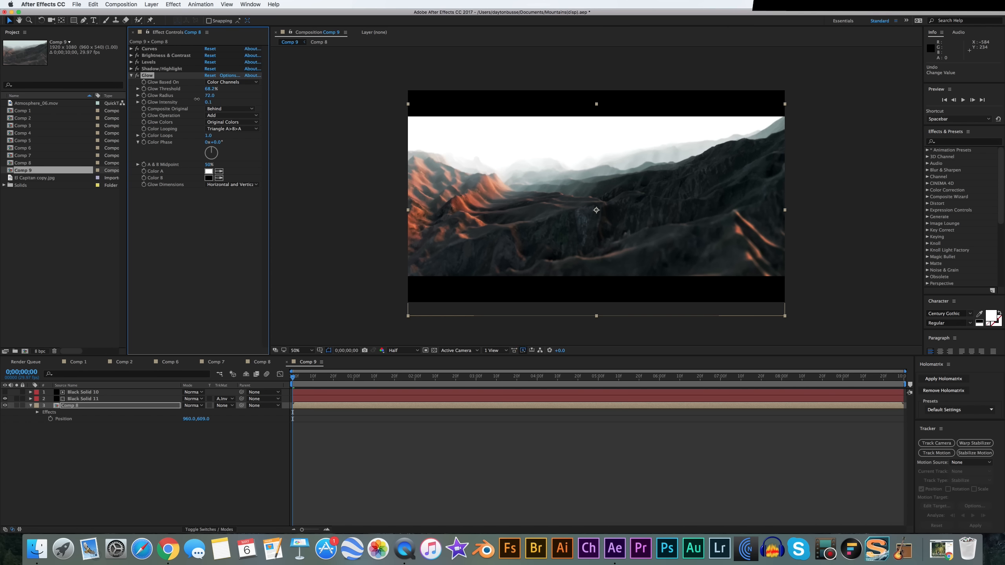
drag(209, 95, 68, 117)
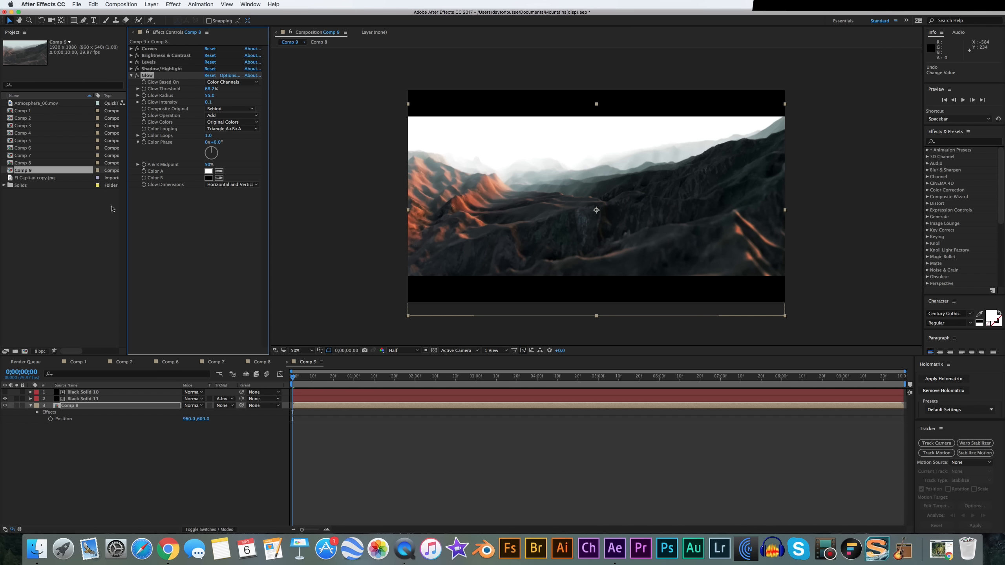
Step: Switch the Glow effect off and on repeatedly to compare the sky and highlights with and without it
click(137, 75)
click(136, 76)
click(137, 76)
click(137, 75)
click(137, 76)
click(137, 76)
click(137, 76)
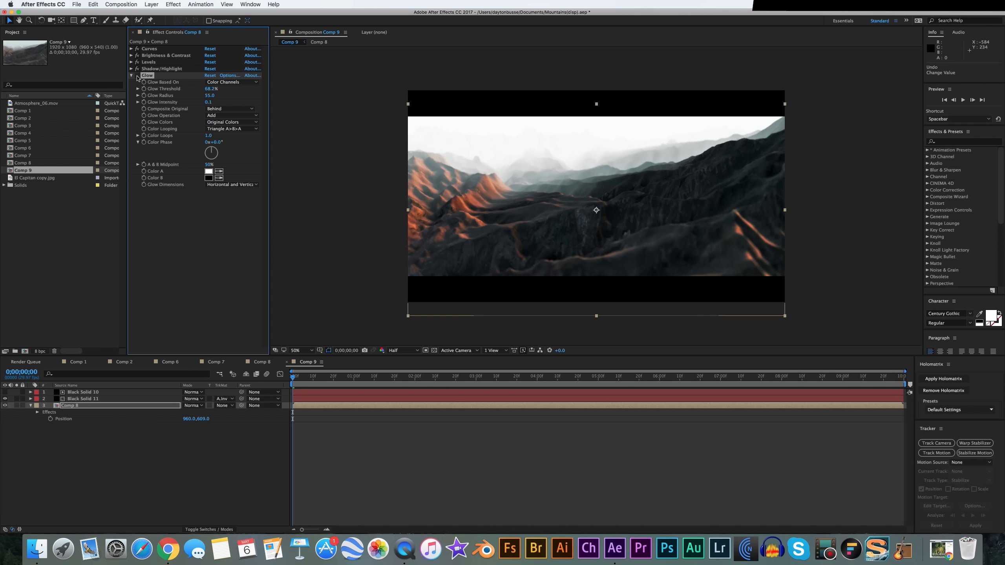
click(137, 75)
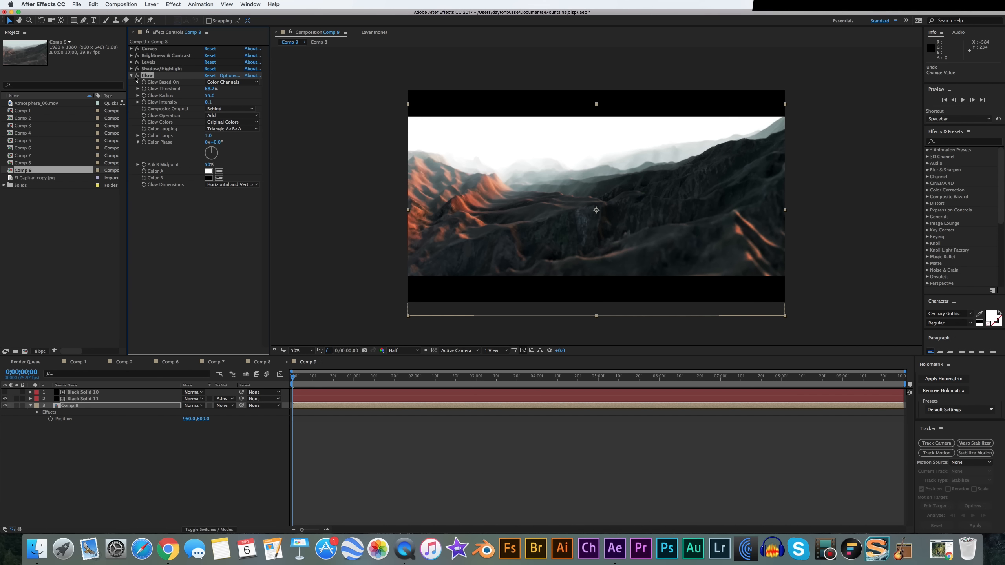
click(137, 76)
click(137, 76)
click(137, 76)
click(137, 75)
scroll(448, 186, down, 1)
scroll(332, 292, up, 1)
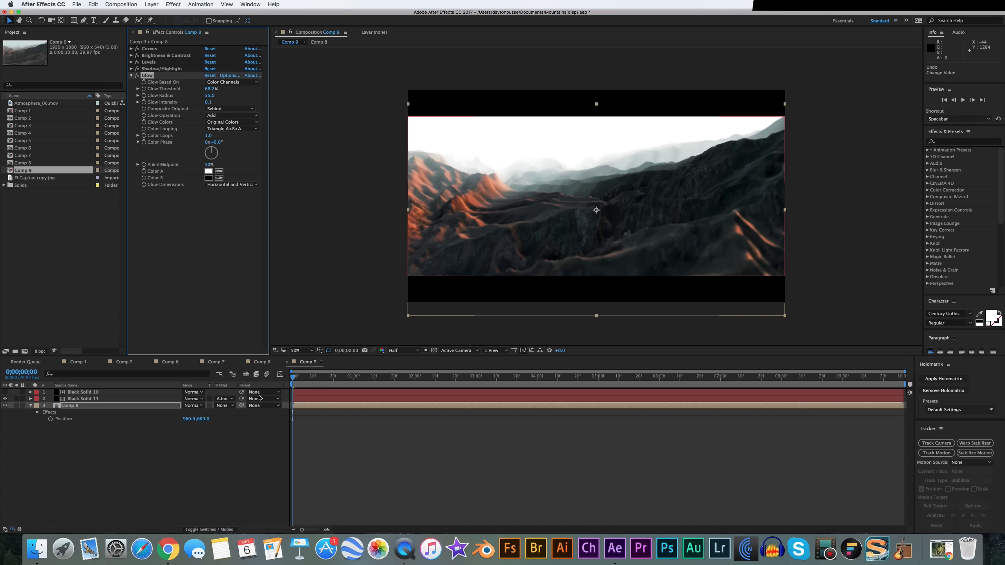
Step: Preview the graded Comp 9 animation from the start
key(space)
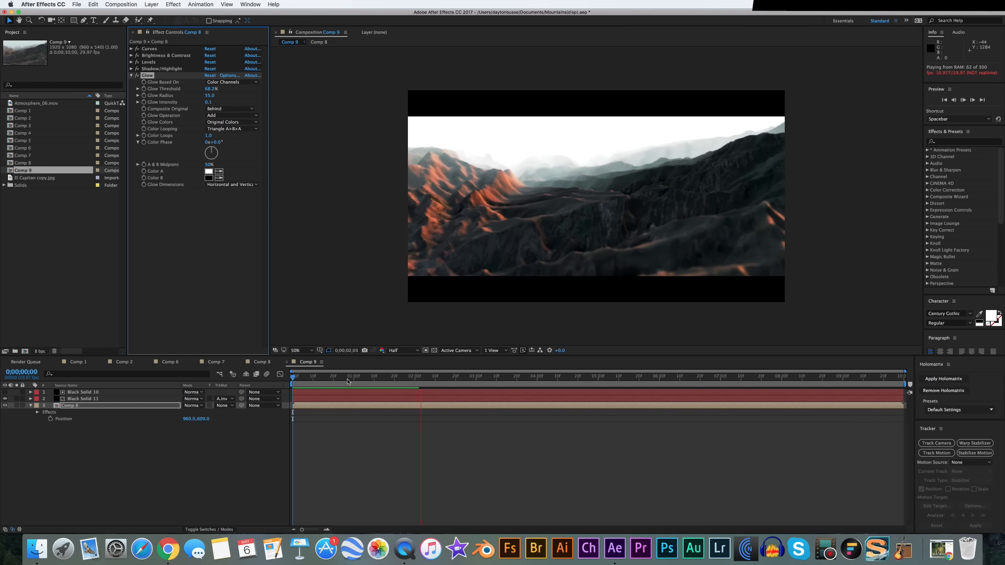
drag(347, 382, 283, 382)
key(space)
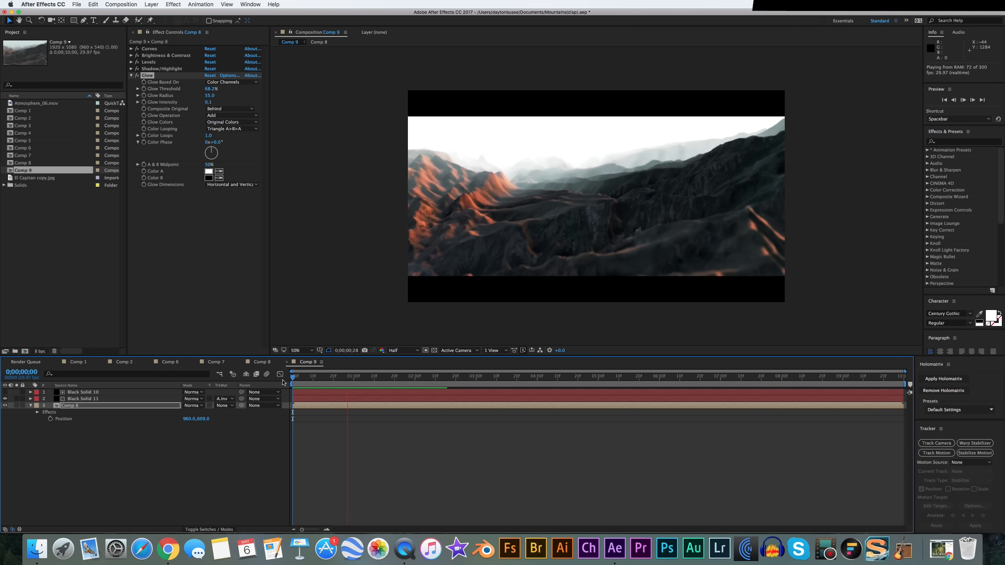
key(space)
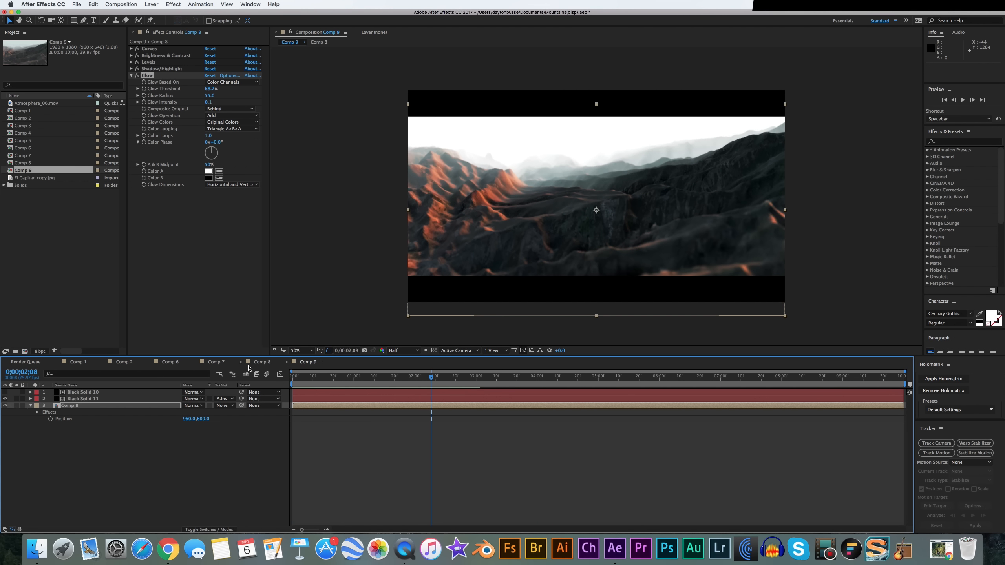
Step: Compare Comp 8 with the graded Comp 9, look through Comp 7 and Comp 6, and bring up Comp 2
click(258, 363)
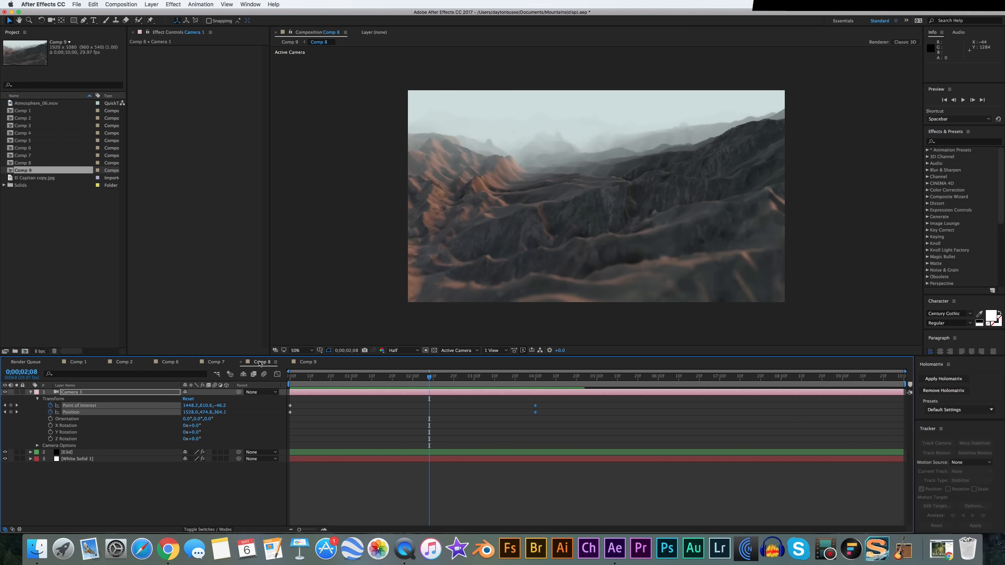
click(308, 363)
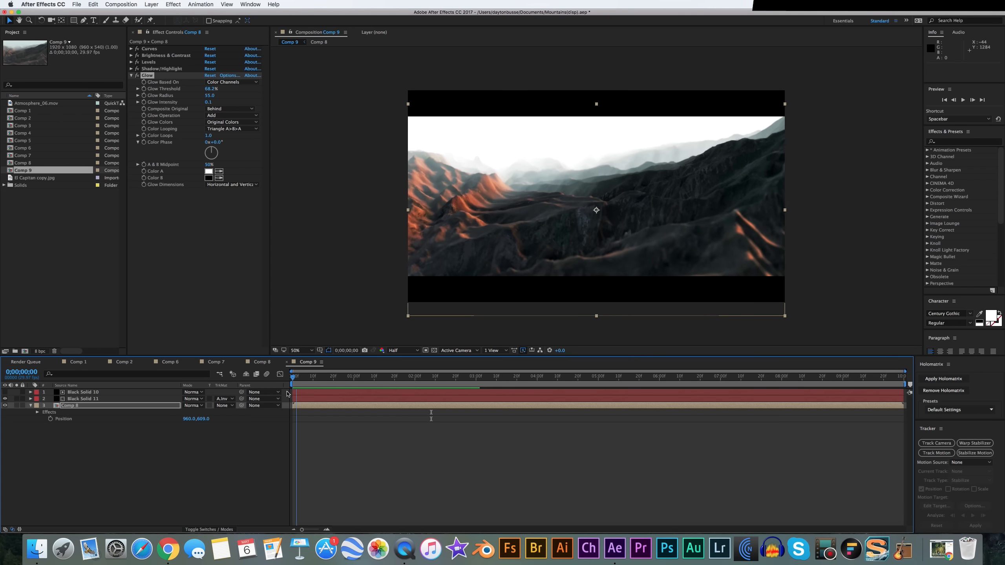
click(215, 362)
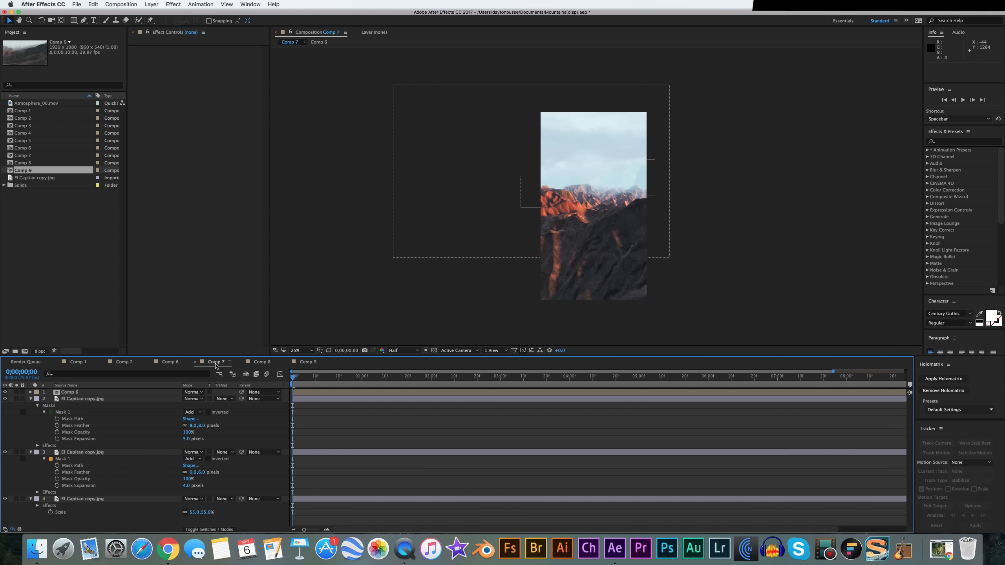
click(171, 363)
click(124, 363)
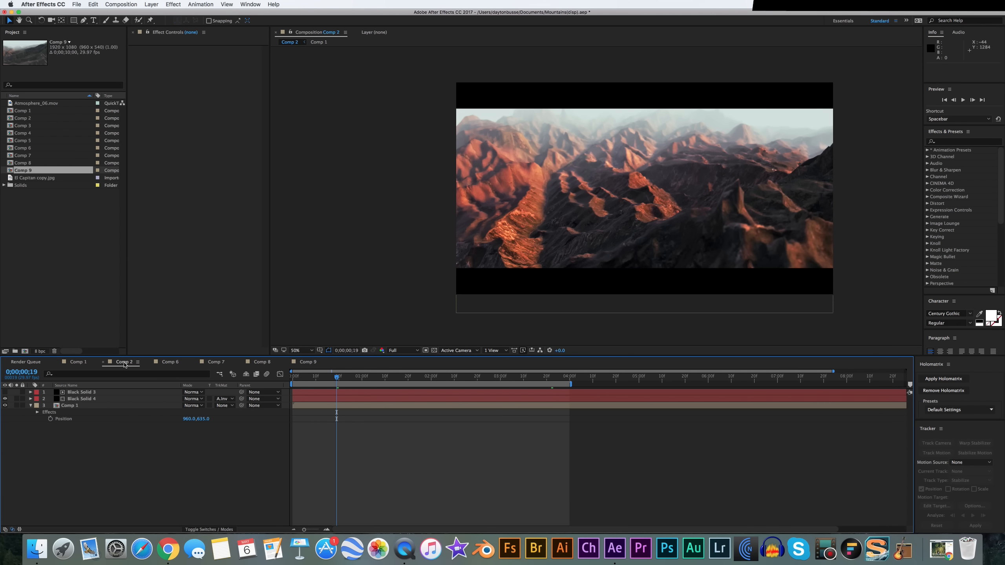
Step: Review the Curves, Levels and Shadow/Highlight settings on the Comp 1 layer in Comp 2, and return to Comp 9
click(90, 406)
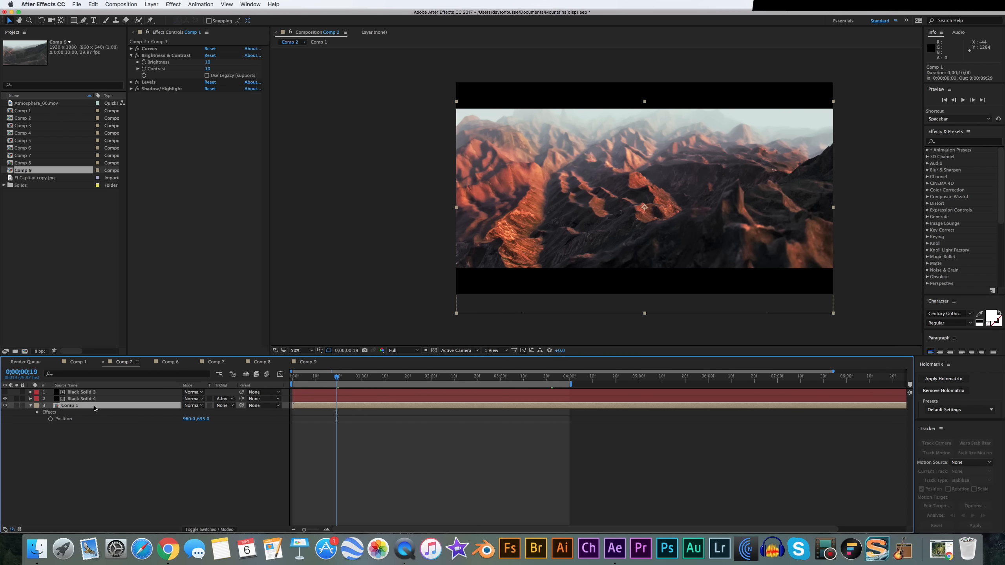
click(131, 49)
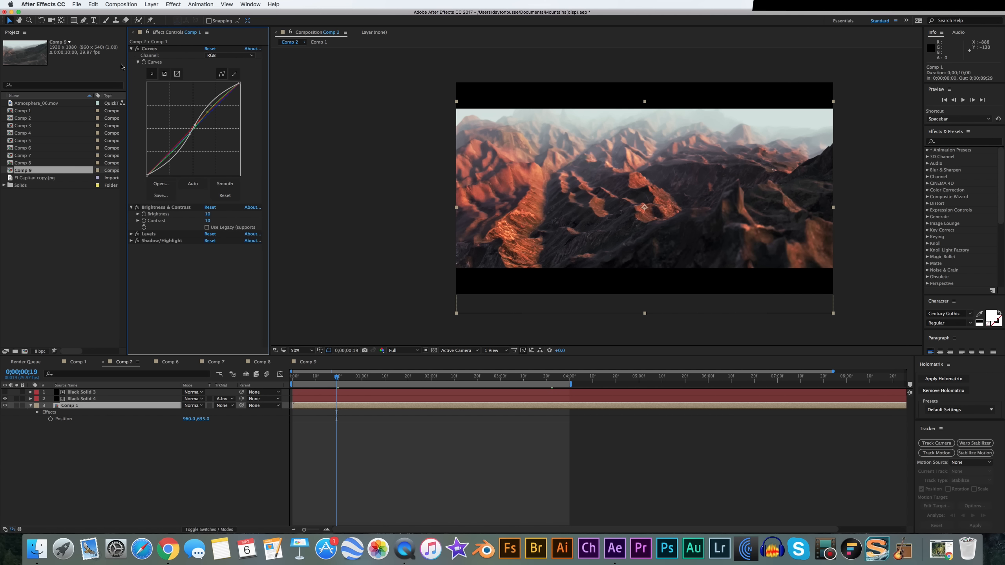
click(131, 49)
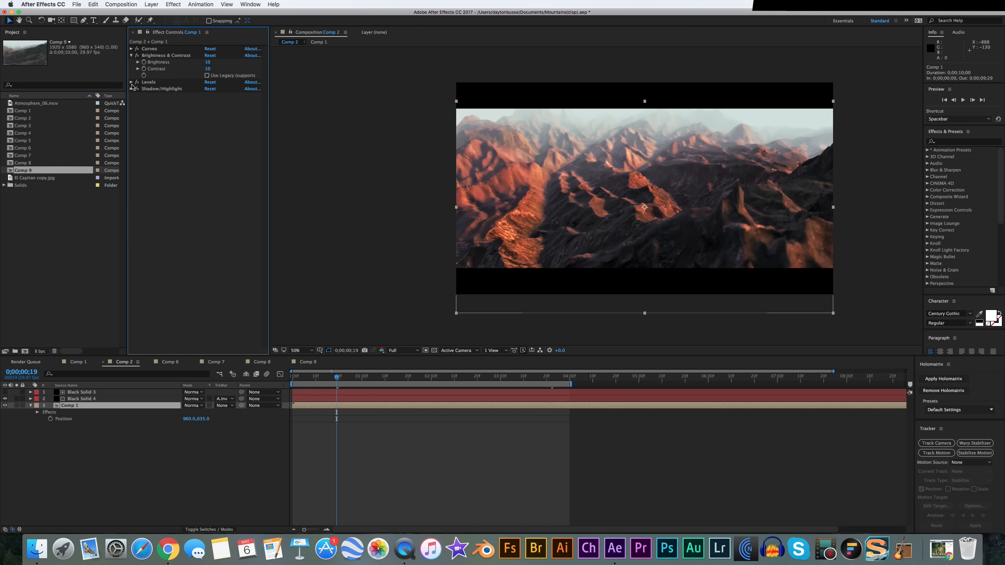
click(131, 82)
click(132, 82)
click(131, 89)
click(303, 367)
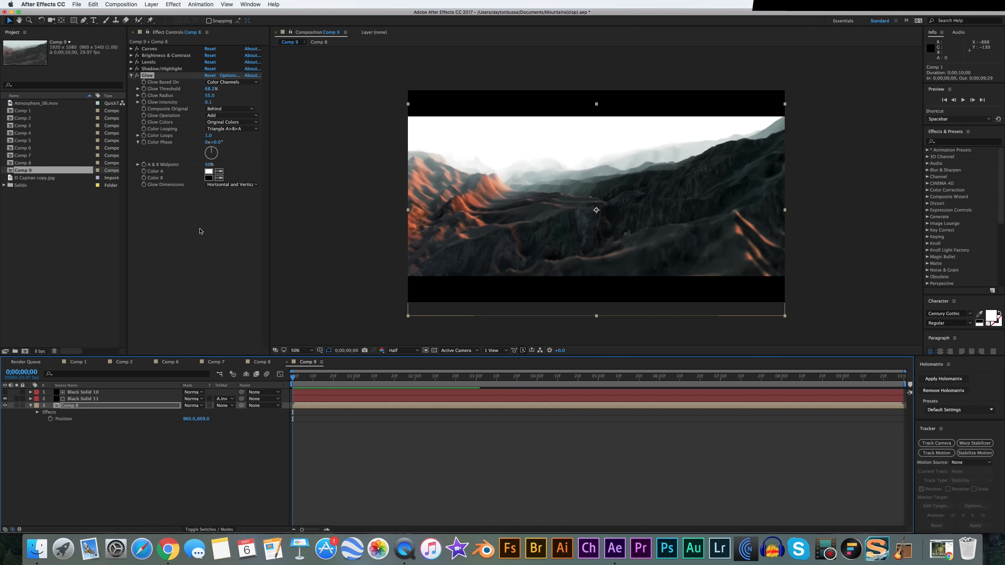
Step: Try lowering Blue Input Black in the Comp 8 layer's Levels effect, and undo the change
click(131, 62)
click(221, 157)
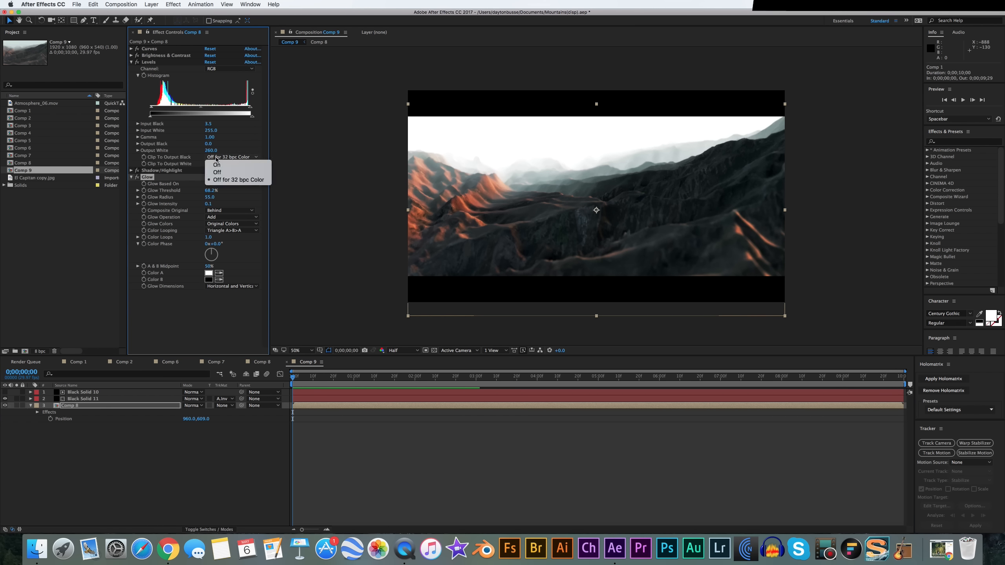
click(190, 160)
click(218, 69)
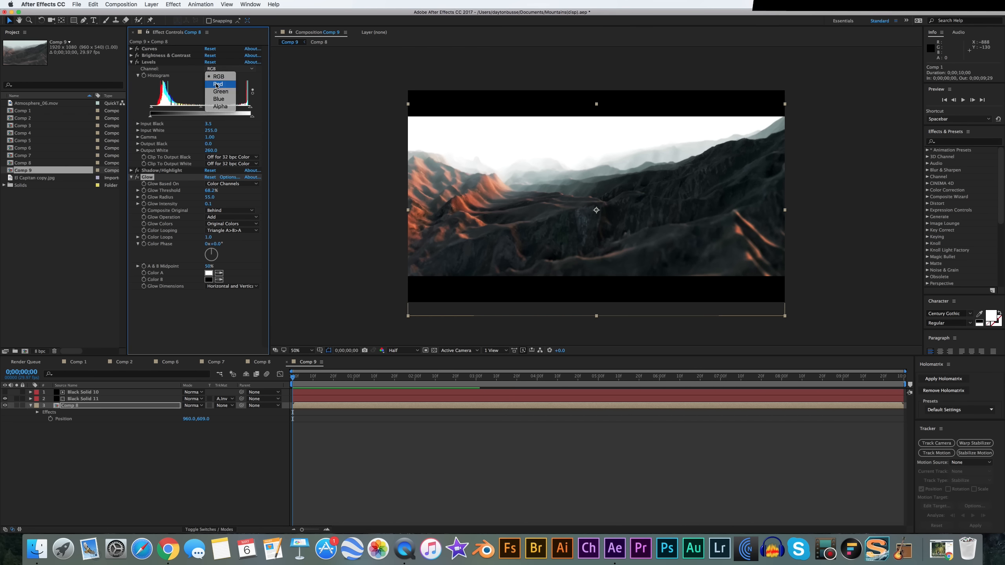
click(217, 77)
click(218, 69)
click(219, 99)
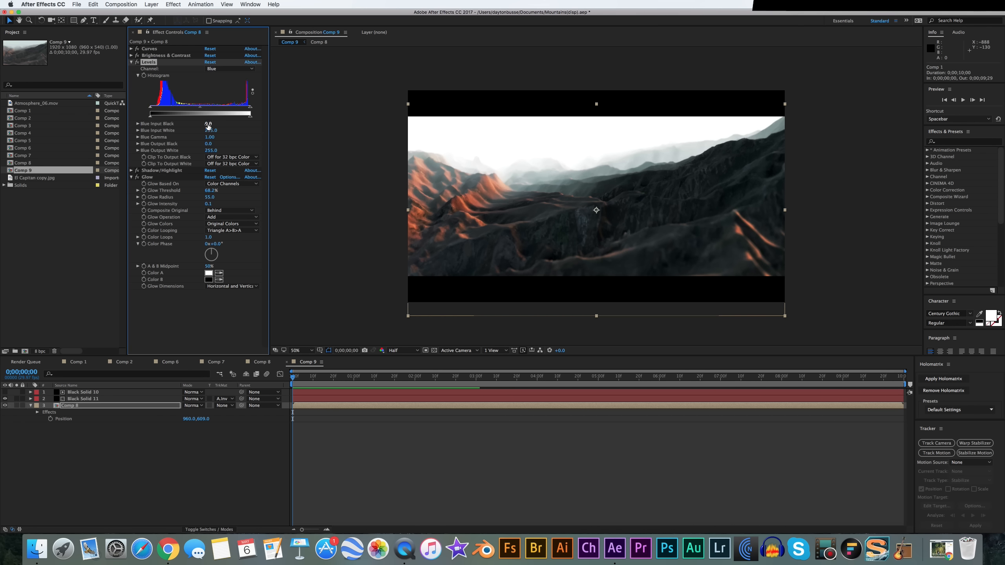
drag(208, 123, 181, 127)
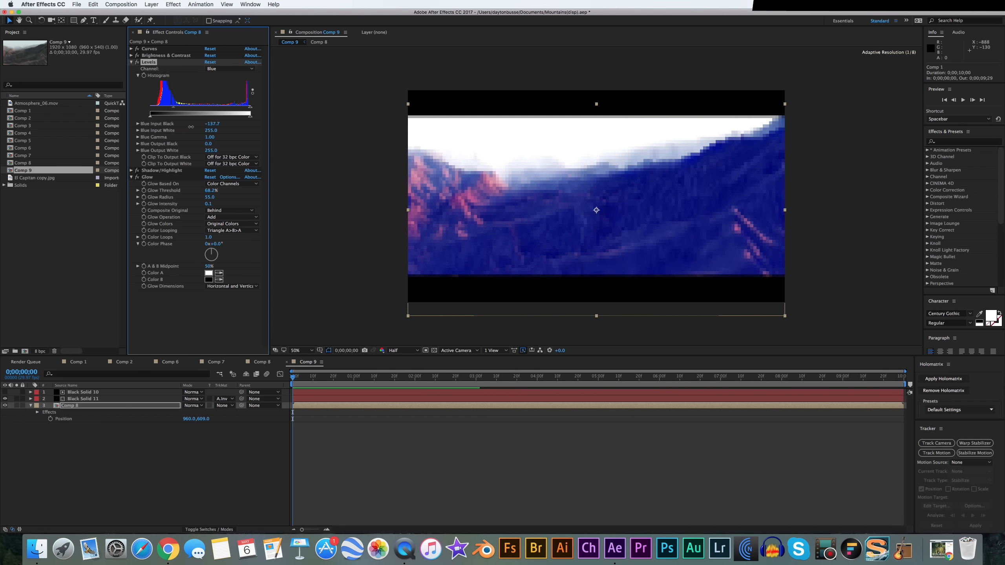
key(ctrl+z)
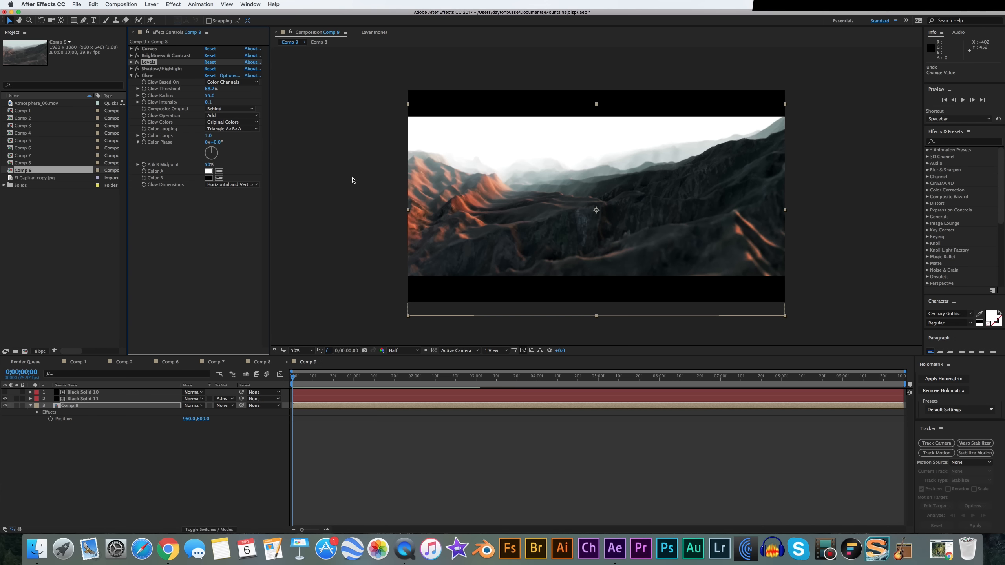
Step: Scrub through the first two seconds of the Comp 9 animation and return to the first frame
drag(328, 376, 369, 382)
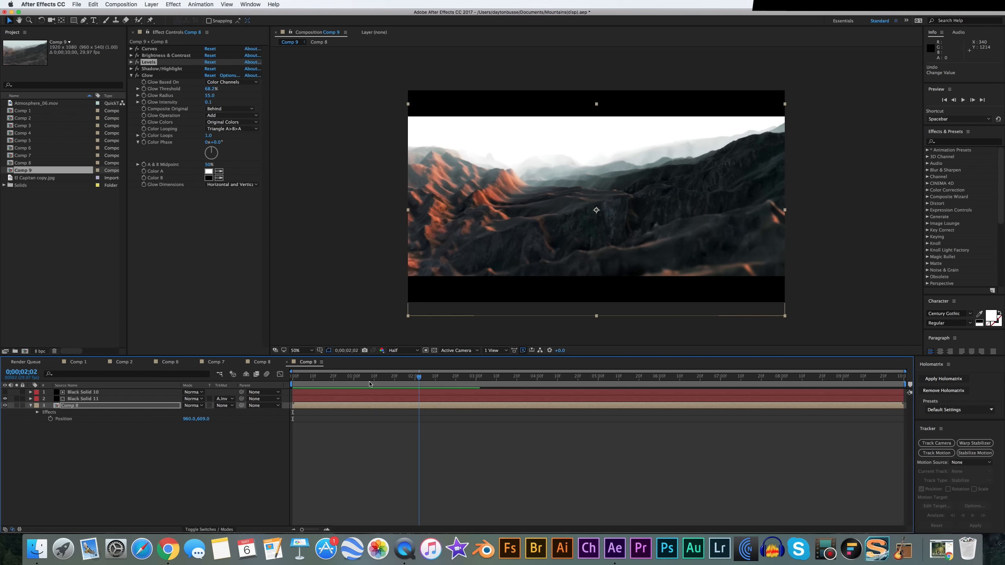
key(Home)
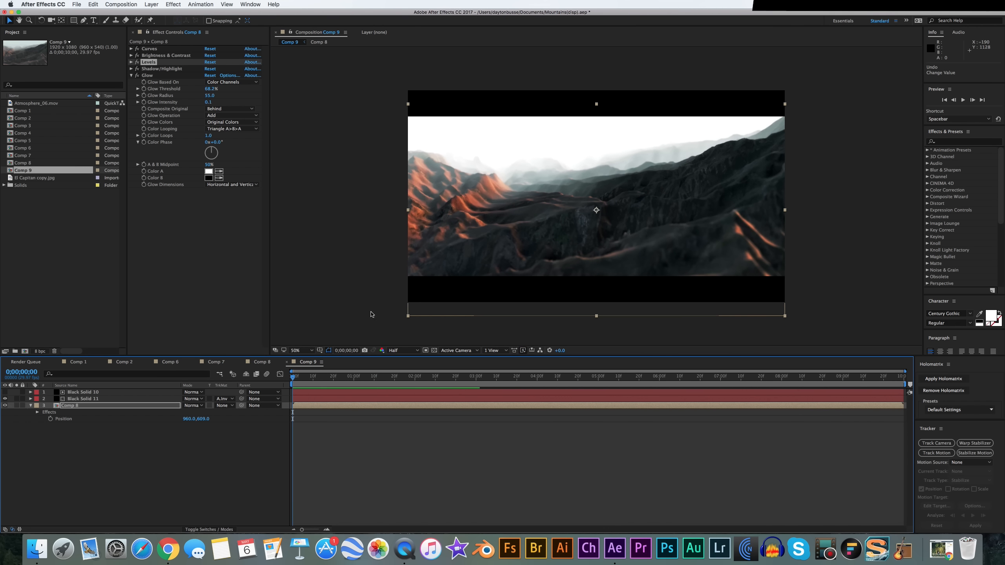